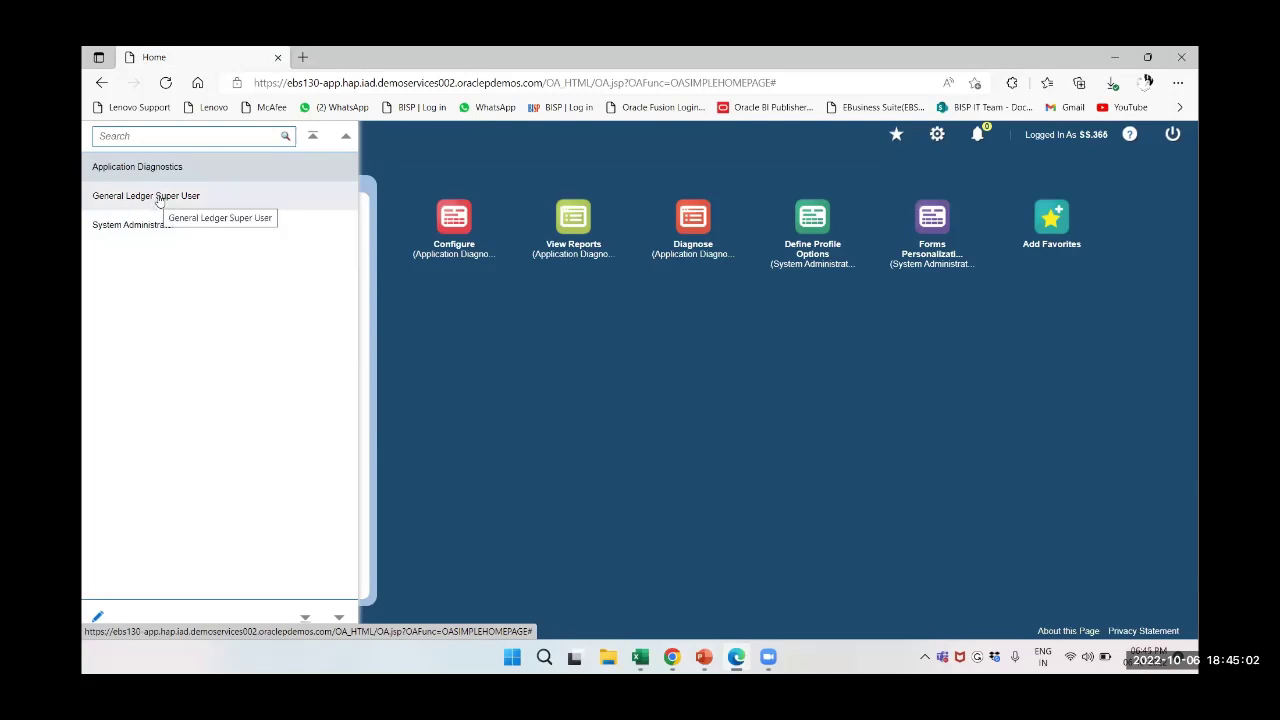
Launch the Calendars Types form via General Ledger Super User > Setup > Financials > Calendars
left_click(159, 199)
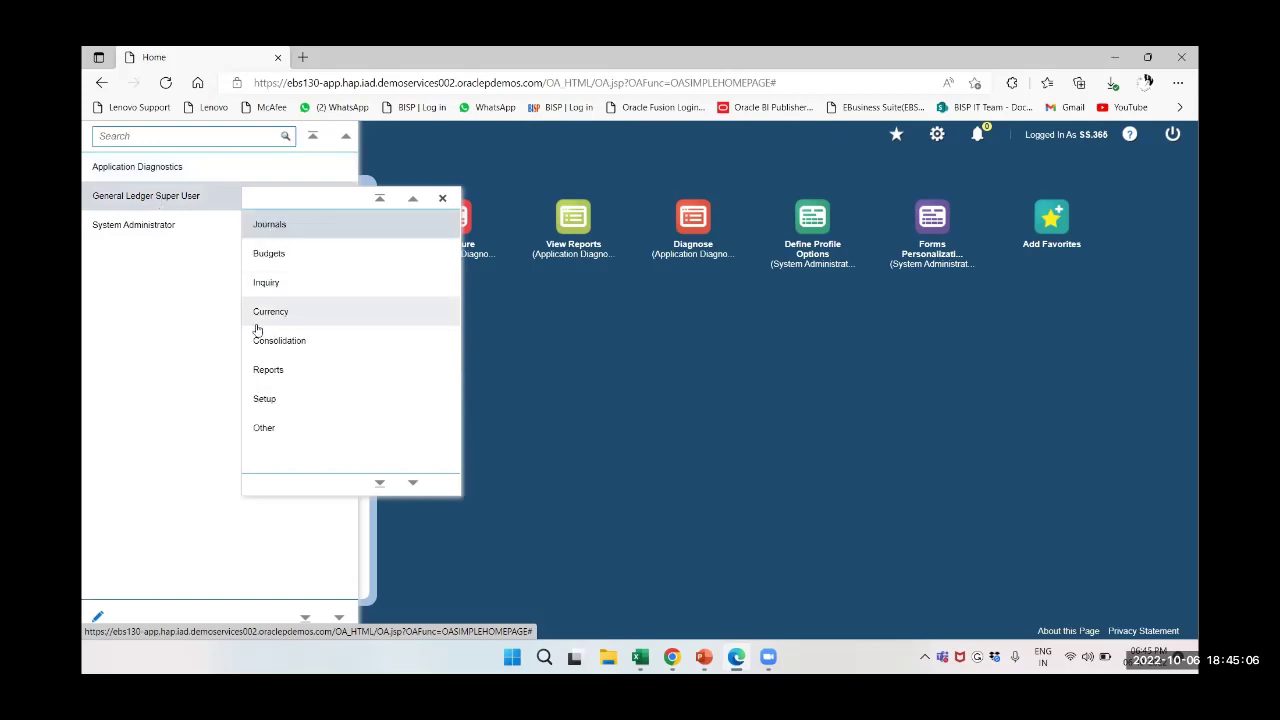
left_click(266, 398)
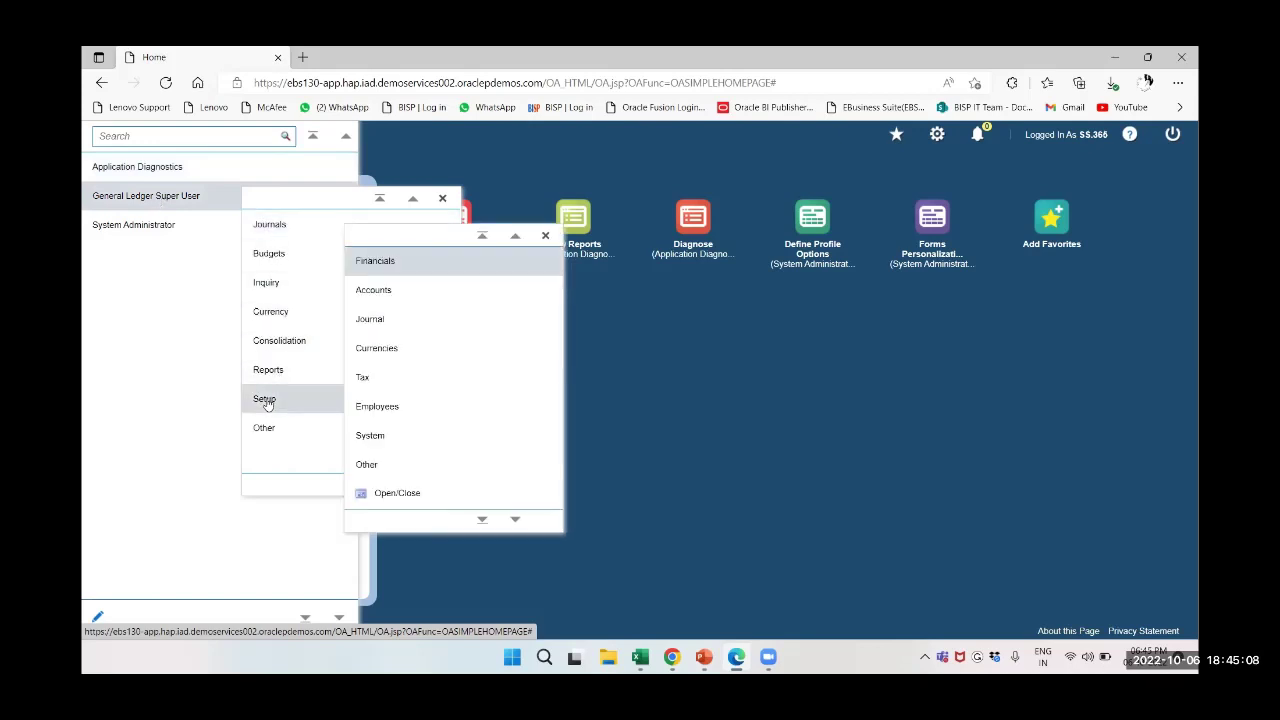
left_click(392, 262)
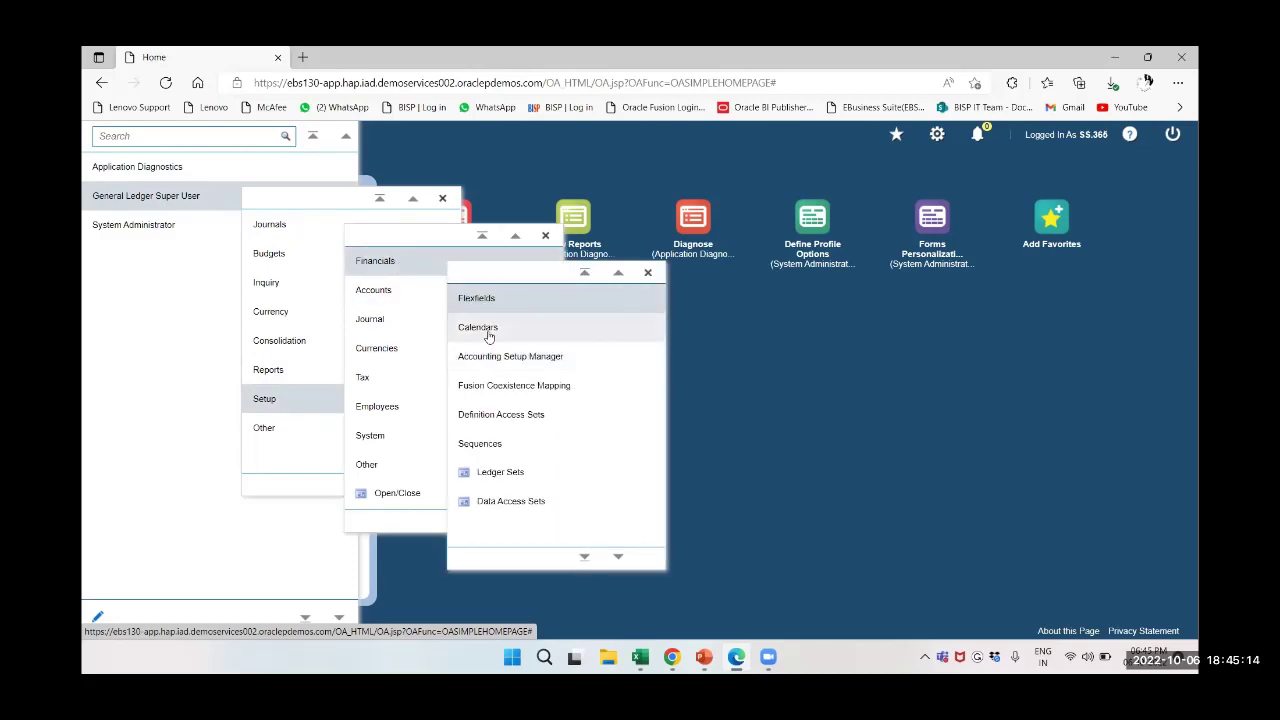
left_click(490, 334)
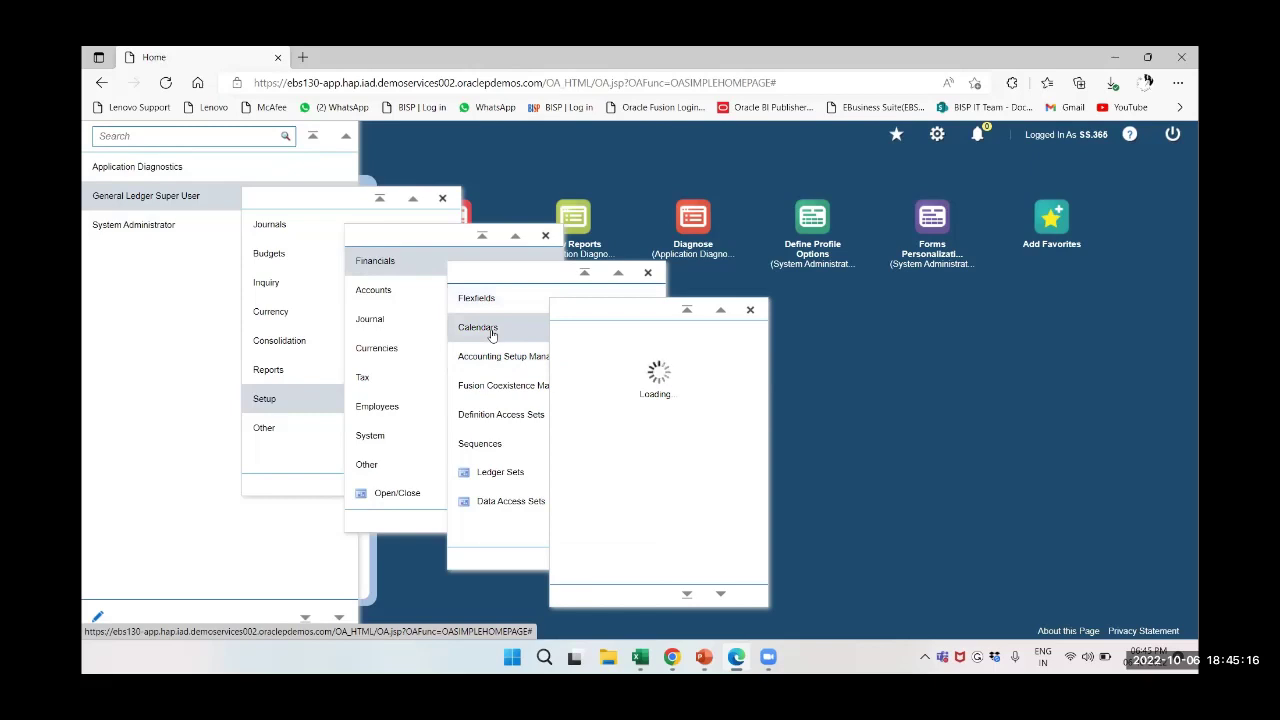
left_click(590, 337)
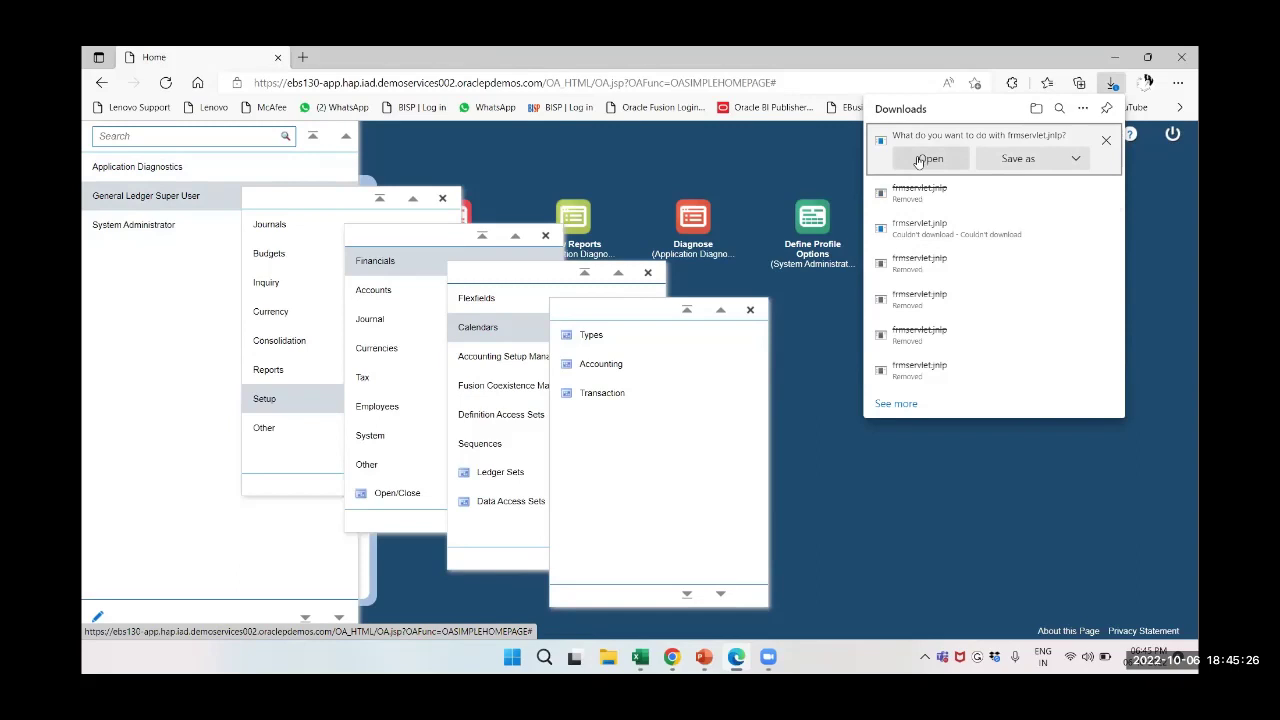
Run the downloaded frmservlet.jnlp forms launcher to load the Period Types form
left_click(919, 156)
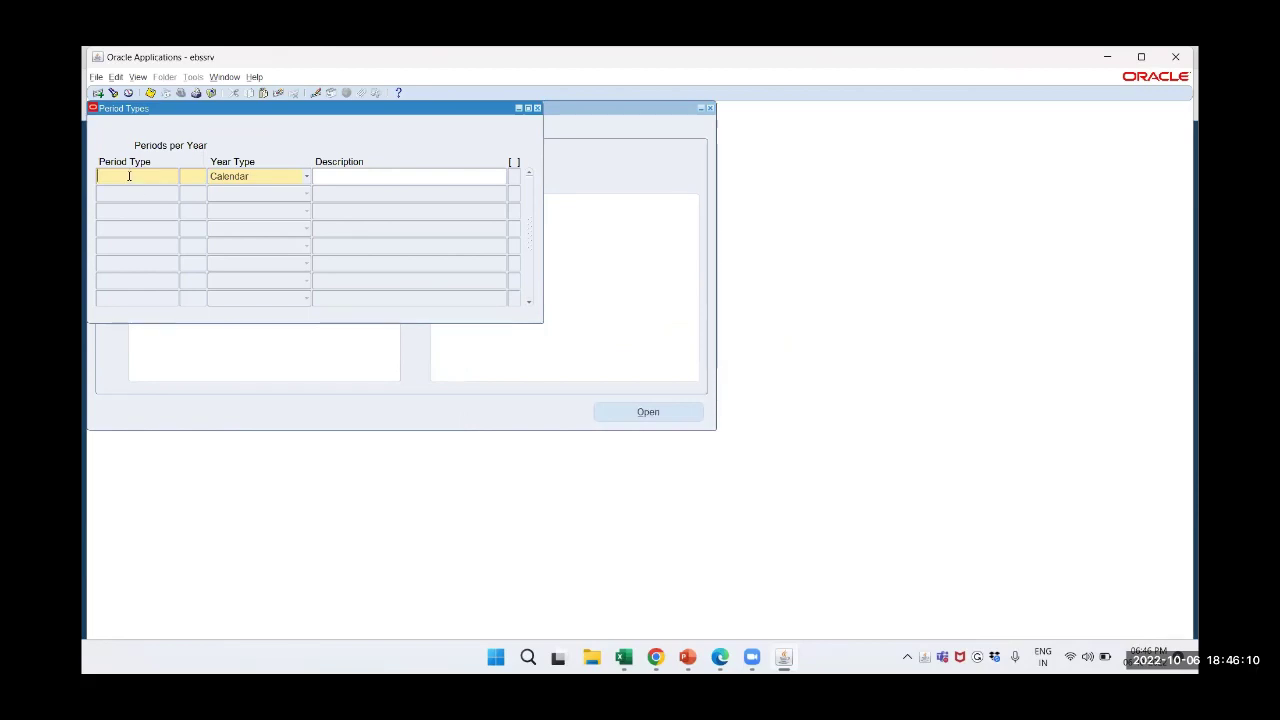
left_click(114, 94)
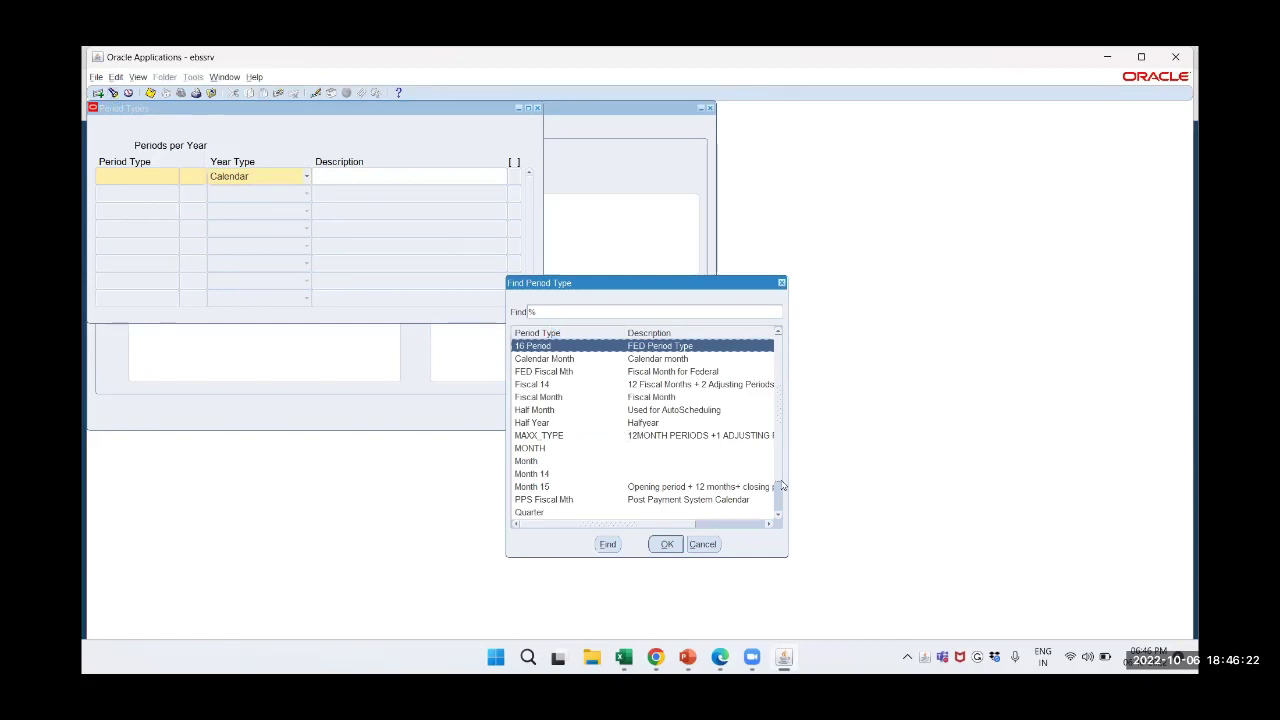
scroll(778, 480, "down", 1)
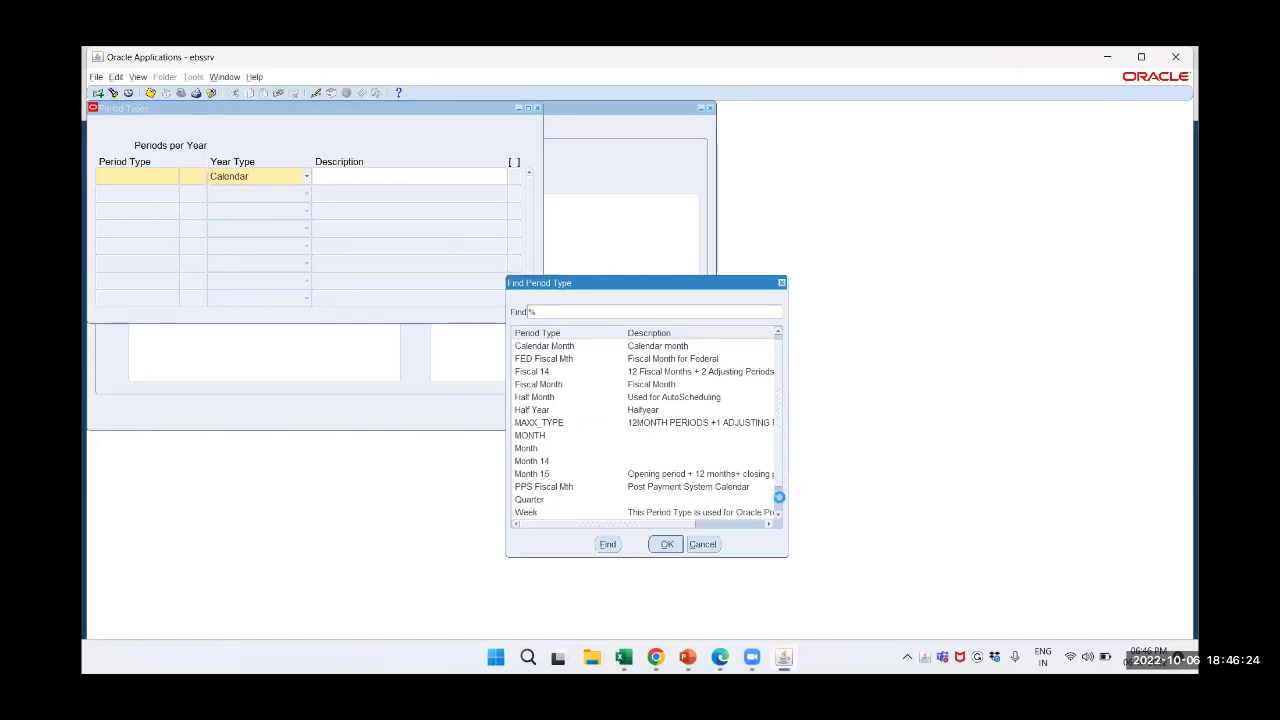
scroll(778, 496, "down", 2)
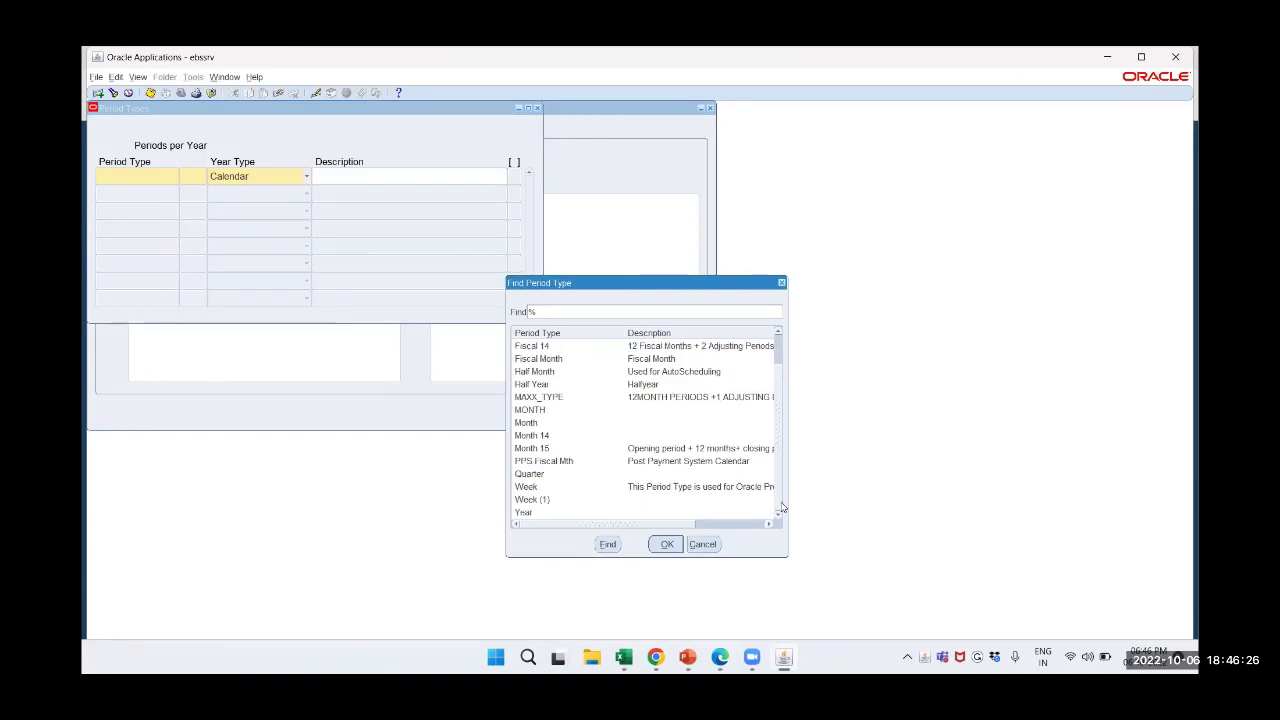
scroll(783, 508, "up", 3)
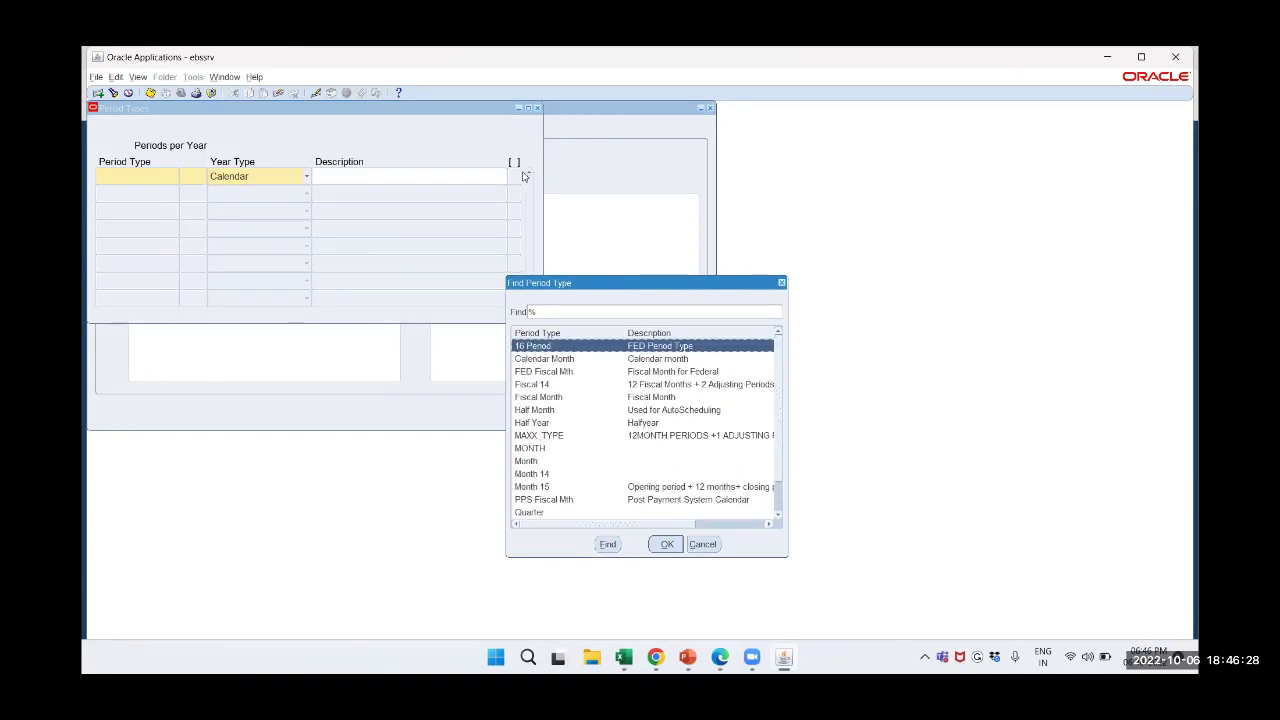
left_click(781, 283)
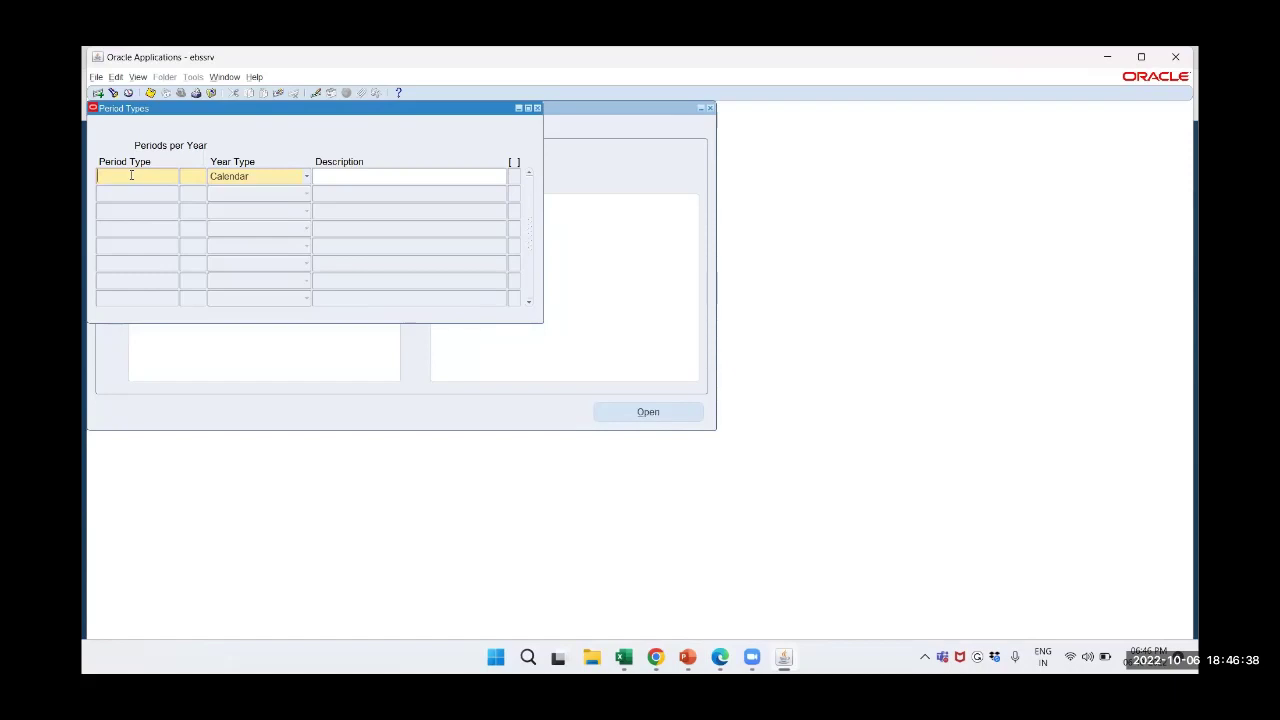
Enter period type OPS_ACC_CAL with 13 periods per year and year type Calendar
type("OPS")
type("_")
type("ACC")
type("_CLN")
key("BackSpace")
key("BackSpace")
type("AL")
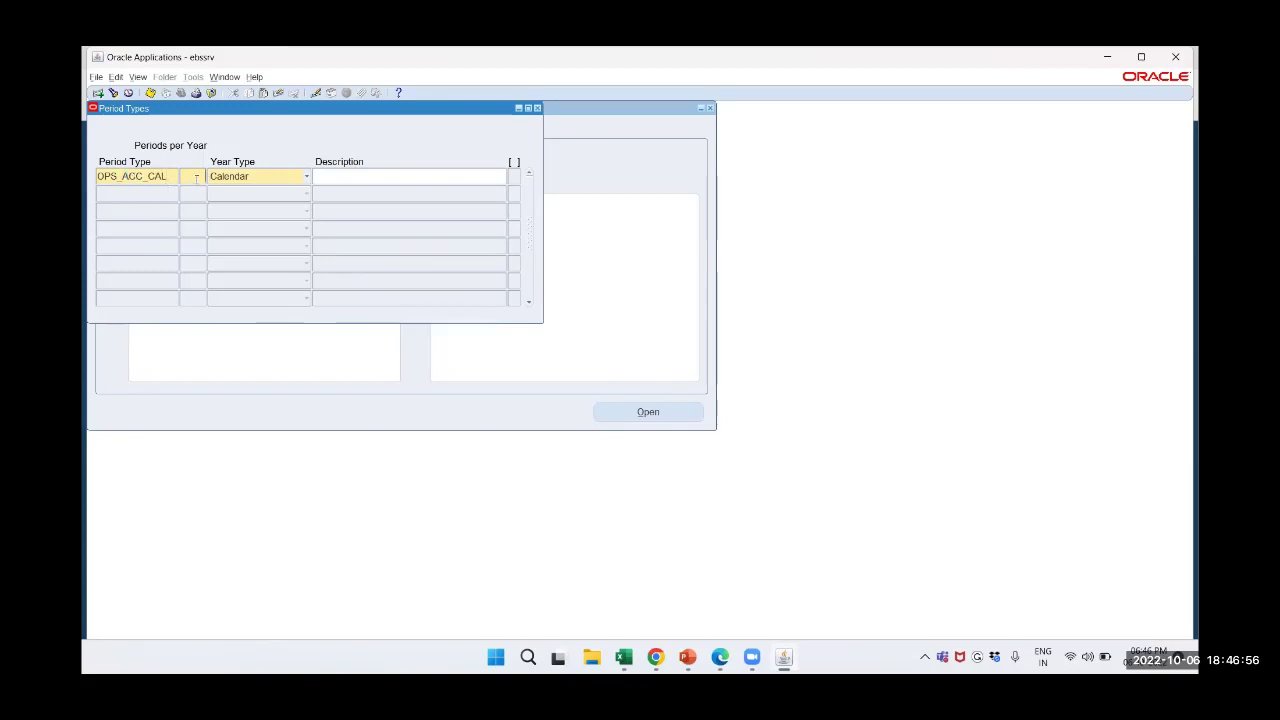
left_click(196, 176)
type("13")
key("Tab")
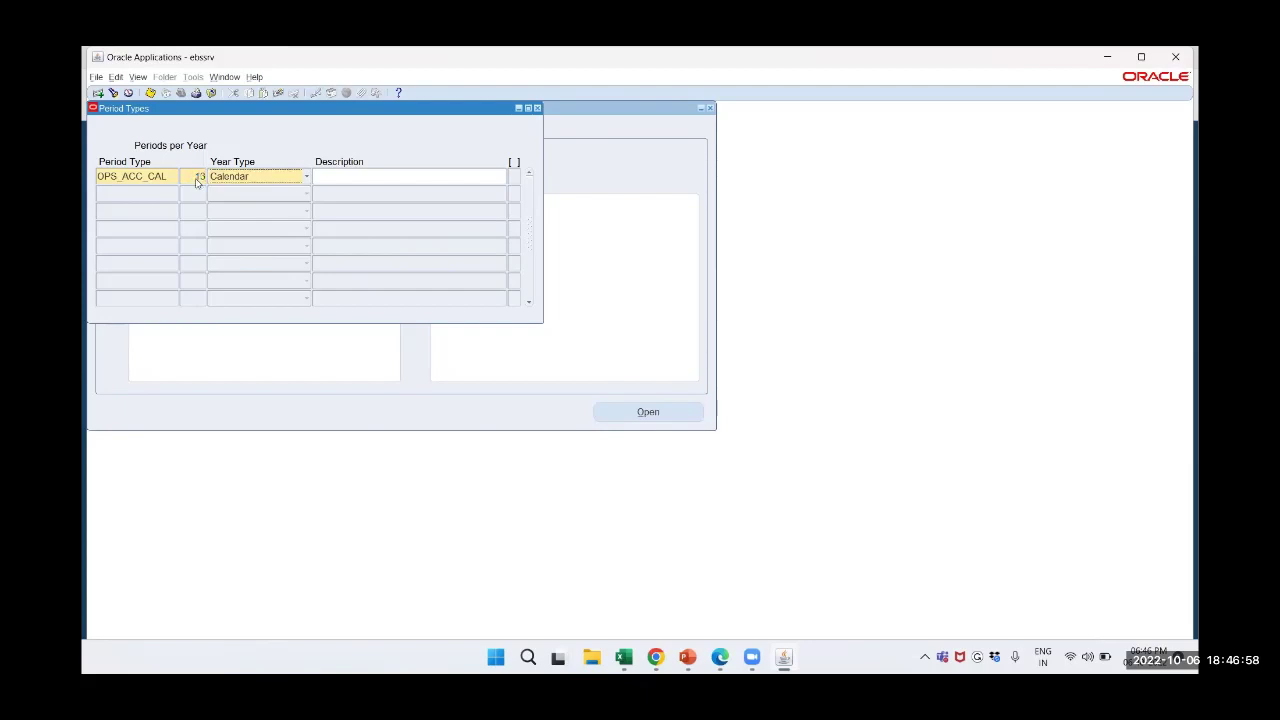
left_click(268, 176)
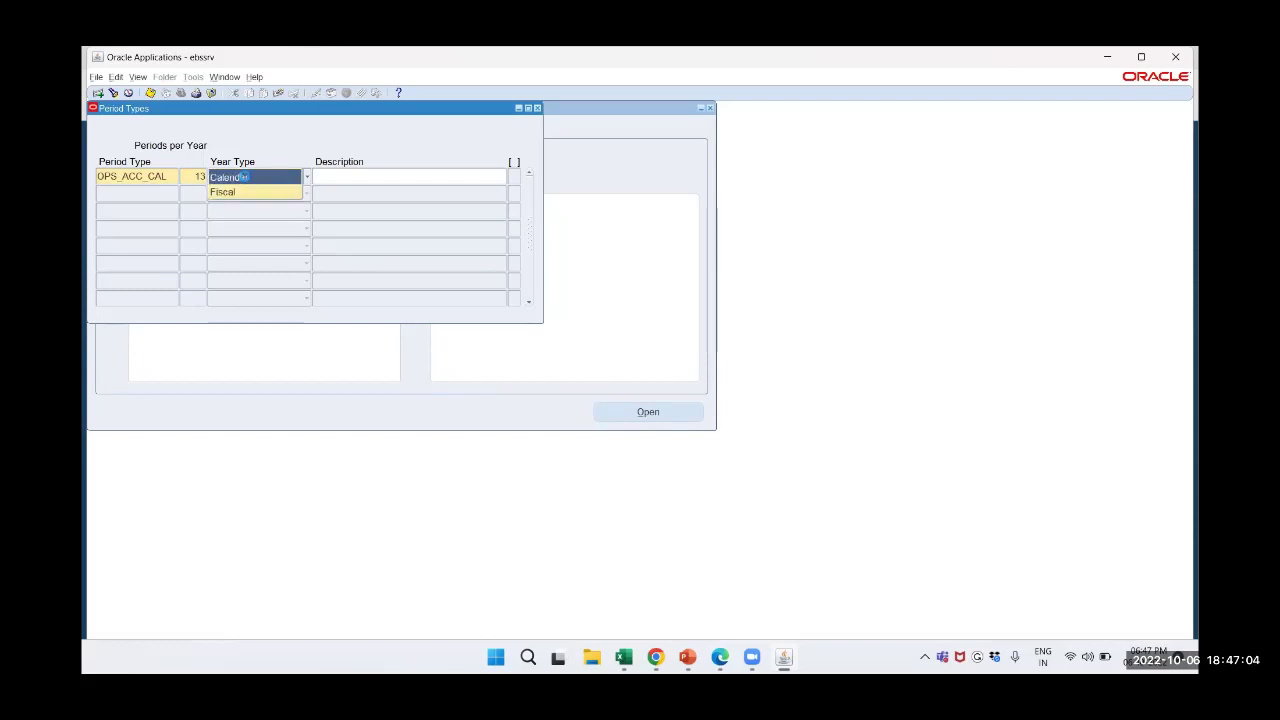
left_click(245, 177)
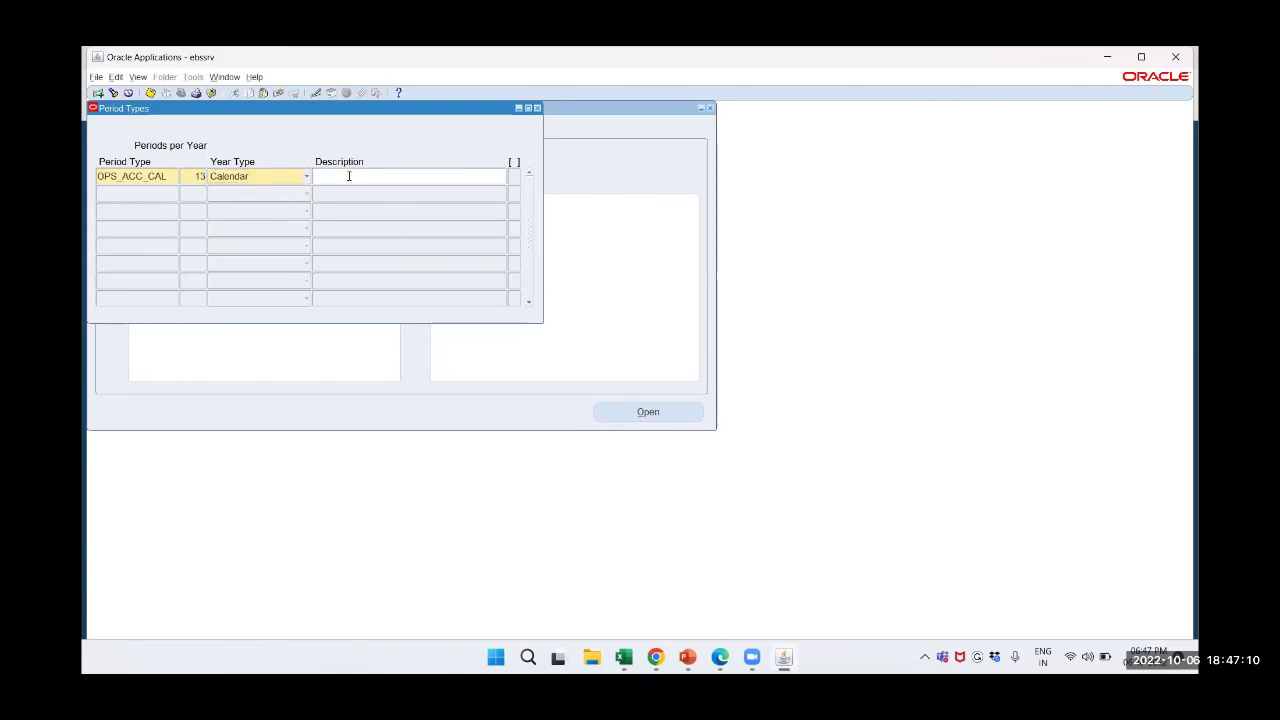
Give OPS_ACC_CAL the description '12MONTHS +1ADJUSTING PERIOD'
type("12MONTHS +1ADJUSTIN")
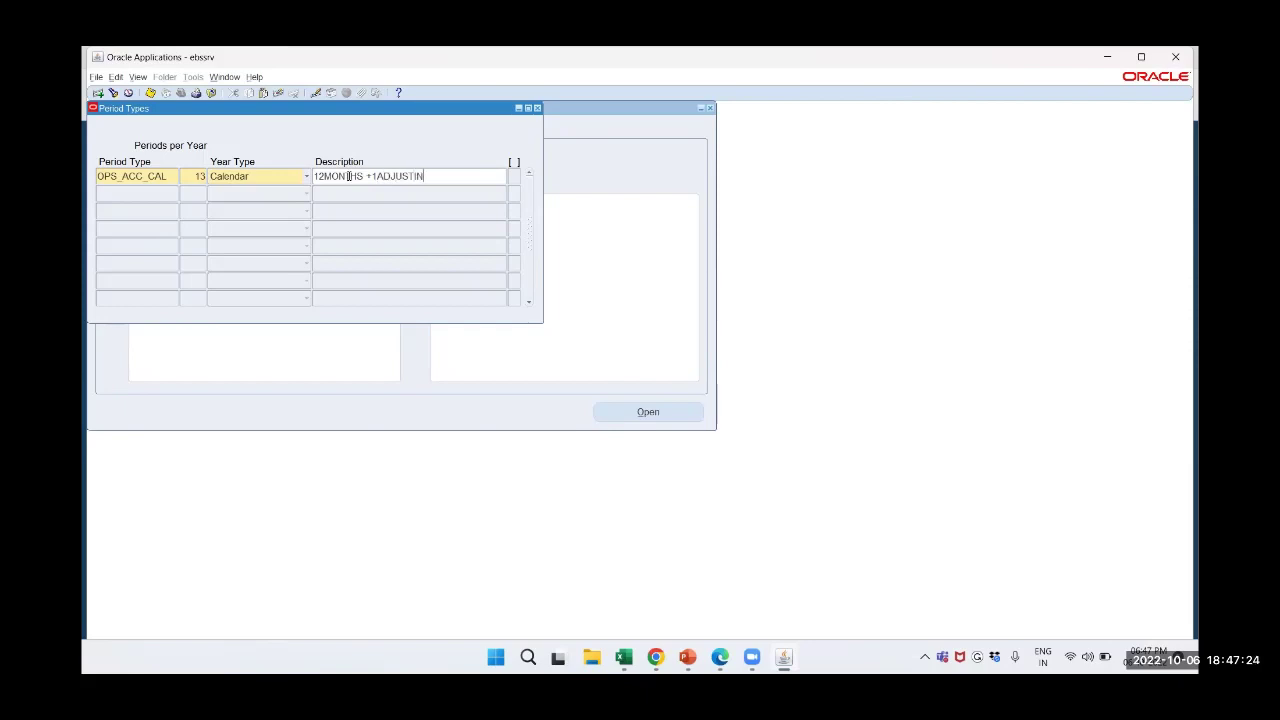
type("G PERIOD")
left_click(299, 202)
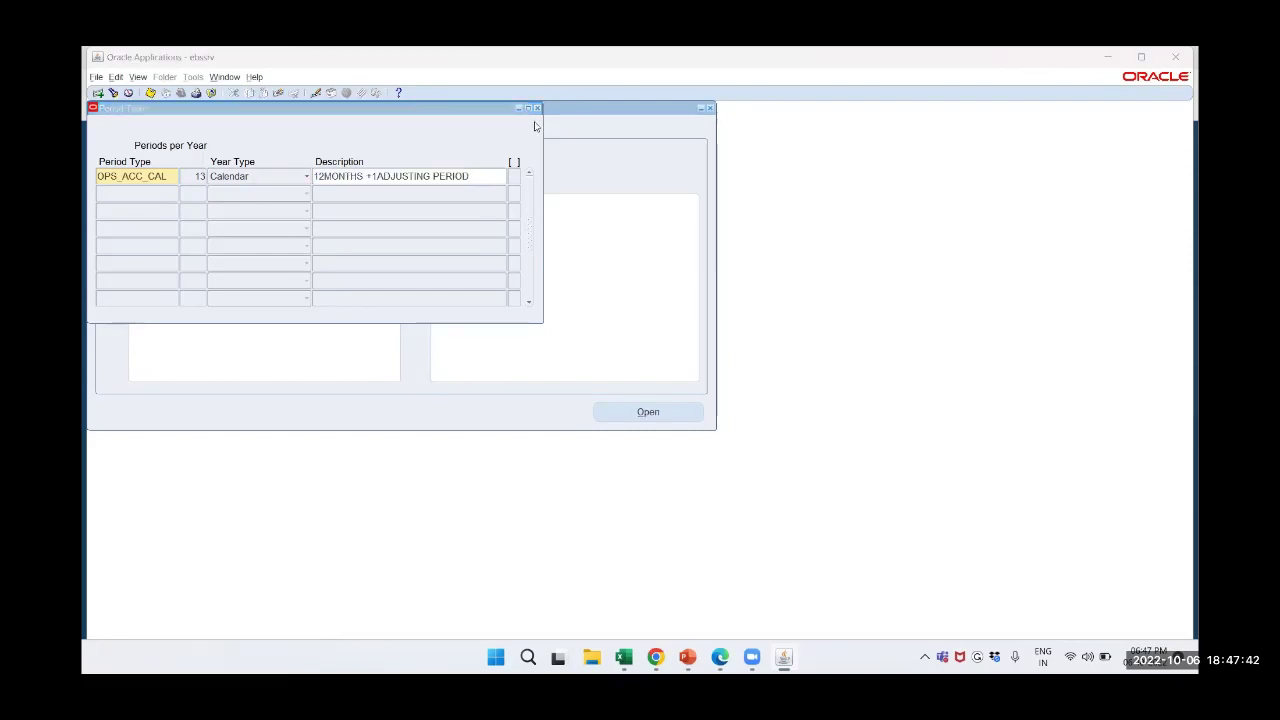
left_click(138, 77)
Close Period Types and reopen it from Setup > Financials > Calendars > Types
left_click(138, 77)
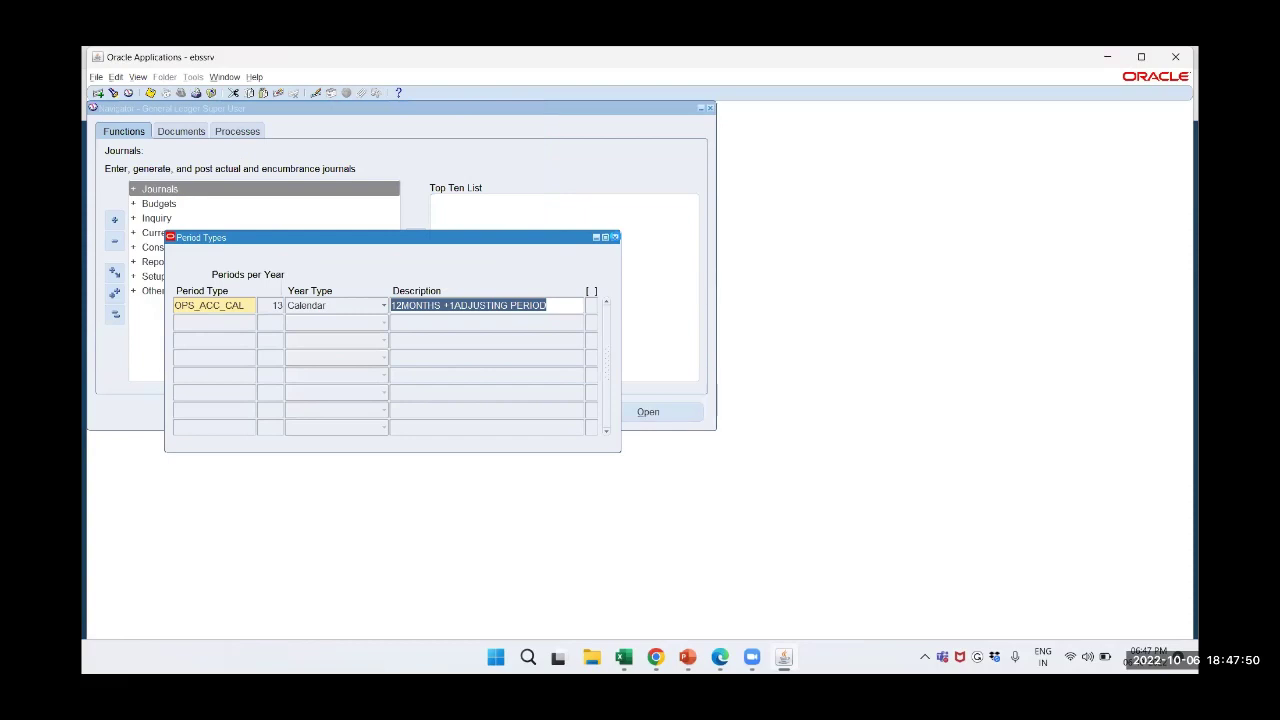
left_click(614, 237)
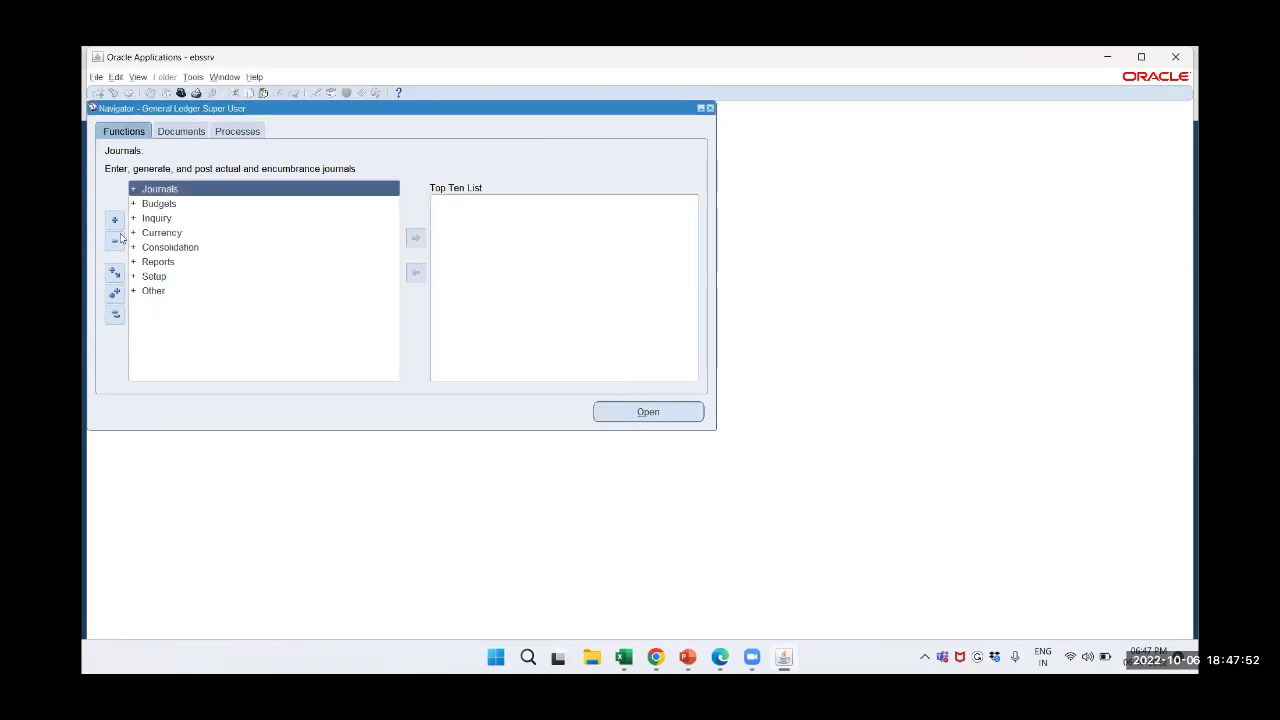
left_click(136, 278)
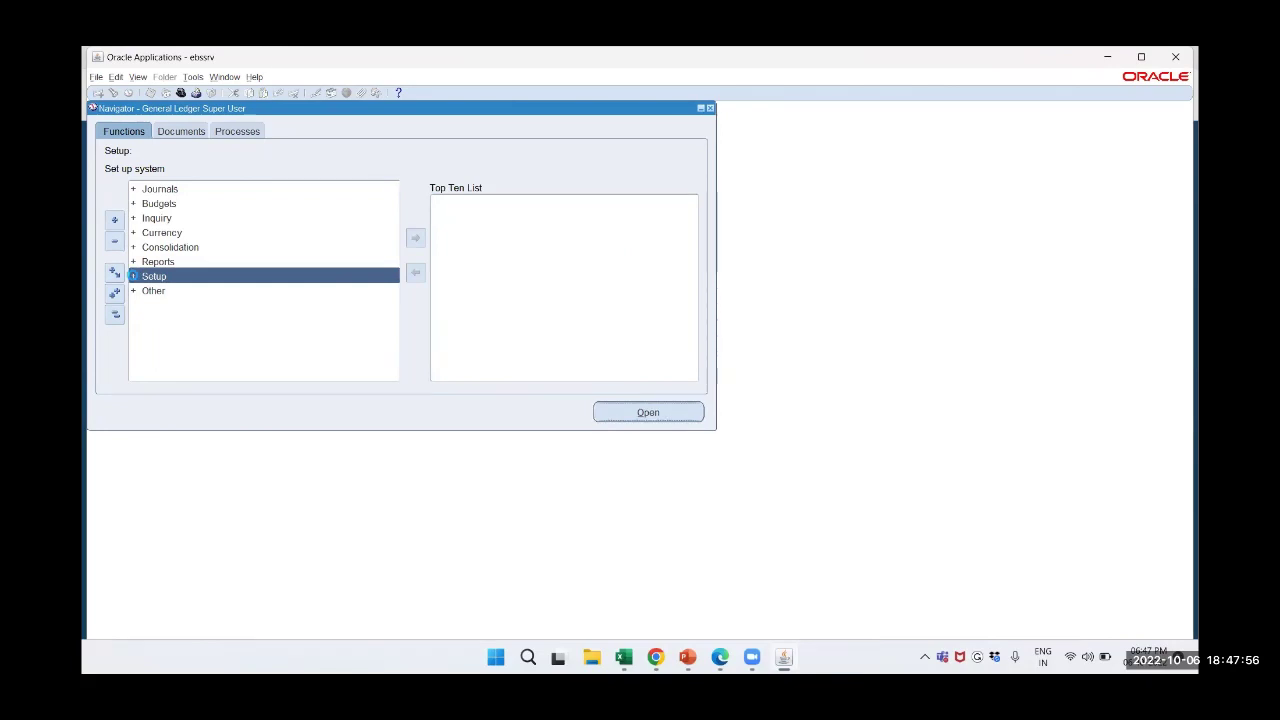
left_click(134, 278)
key("Down")
key("Up")
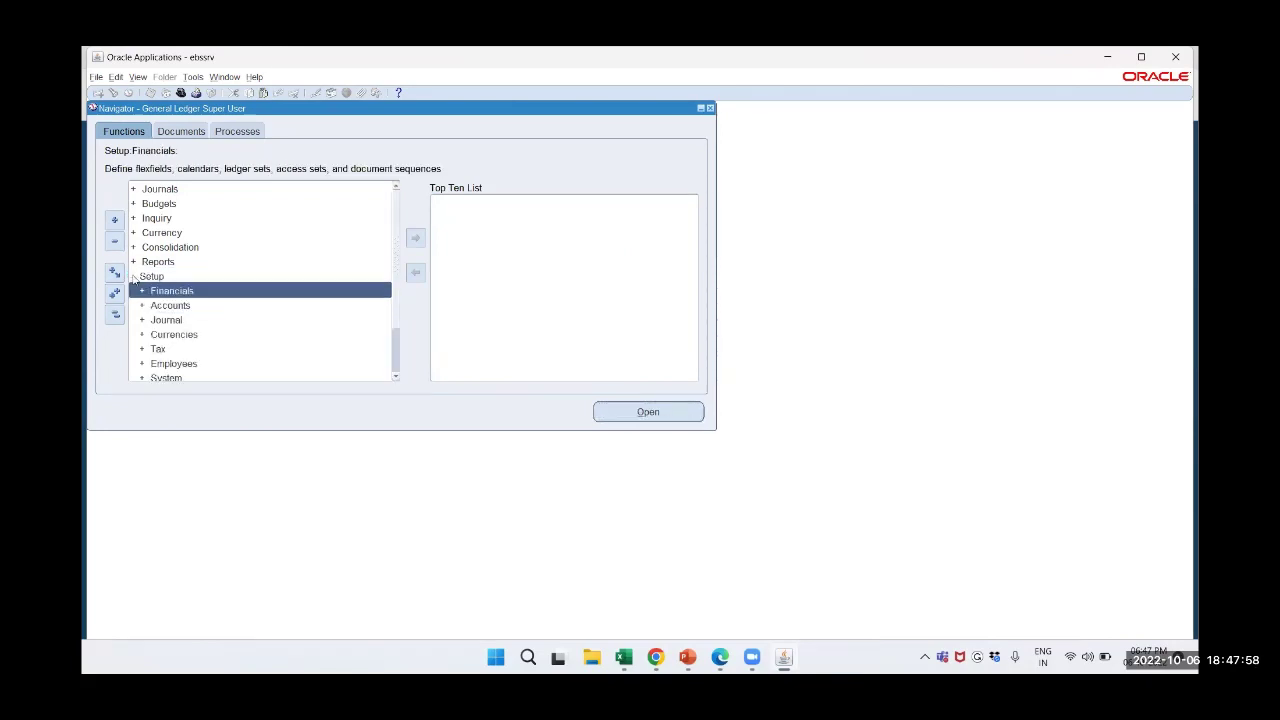
key("Tab")
key("Return")
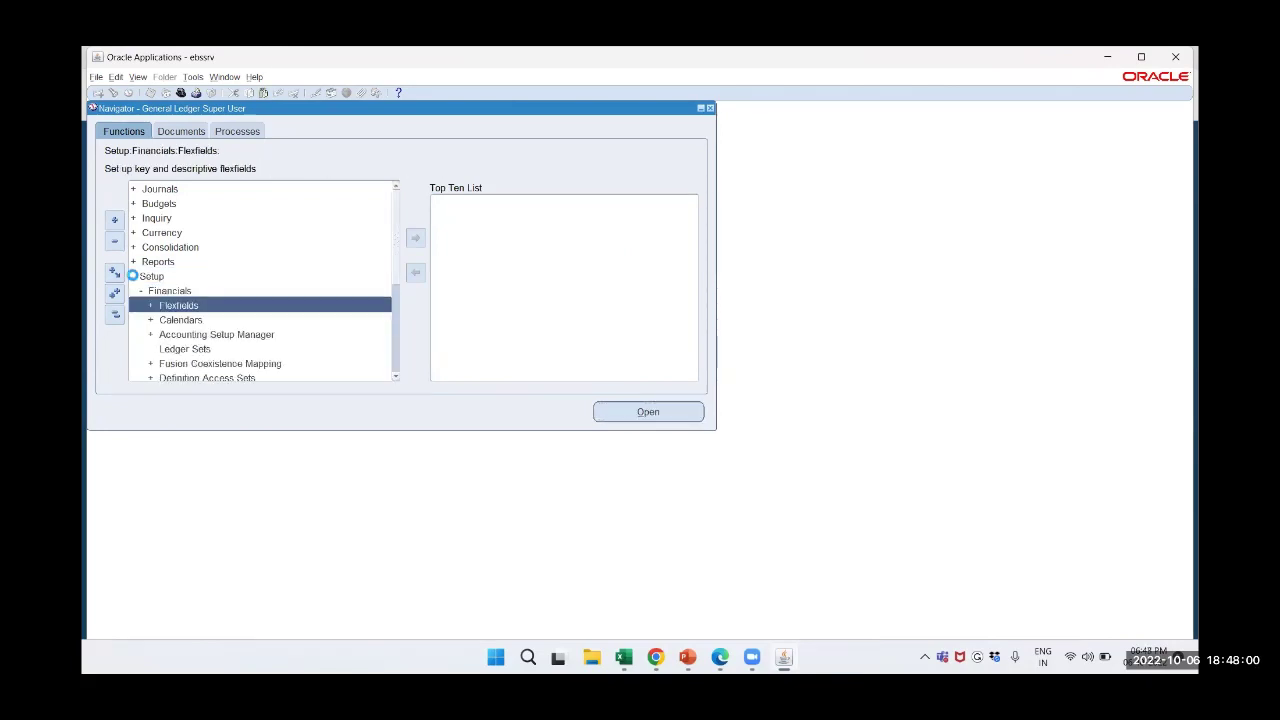
key("Down")
key("Return")
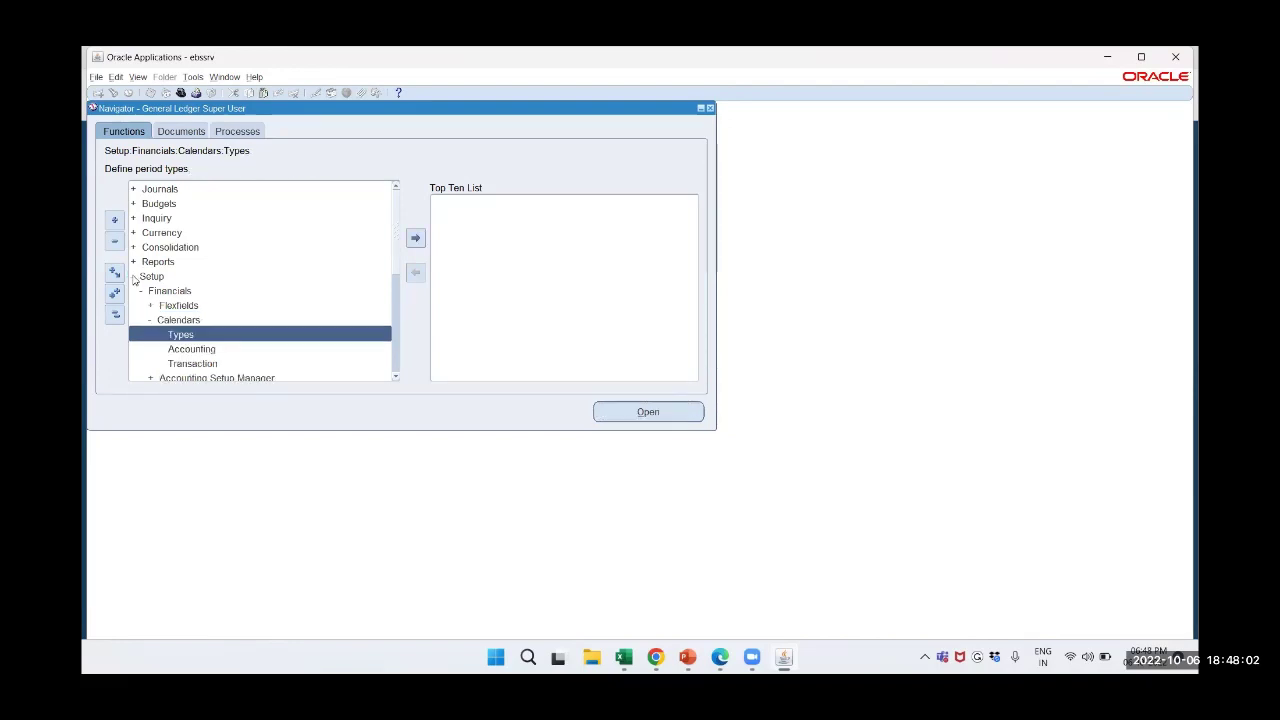
key("Return")
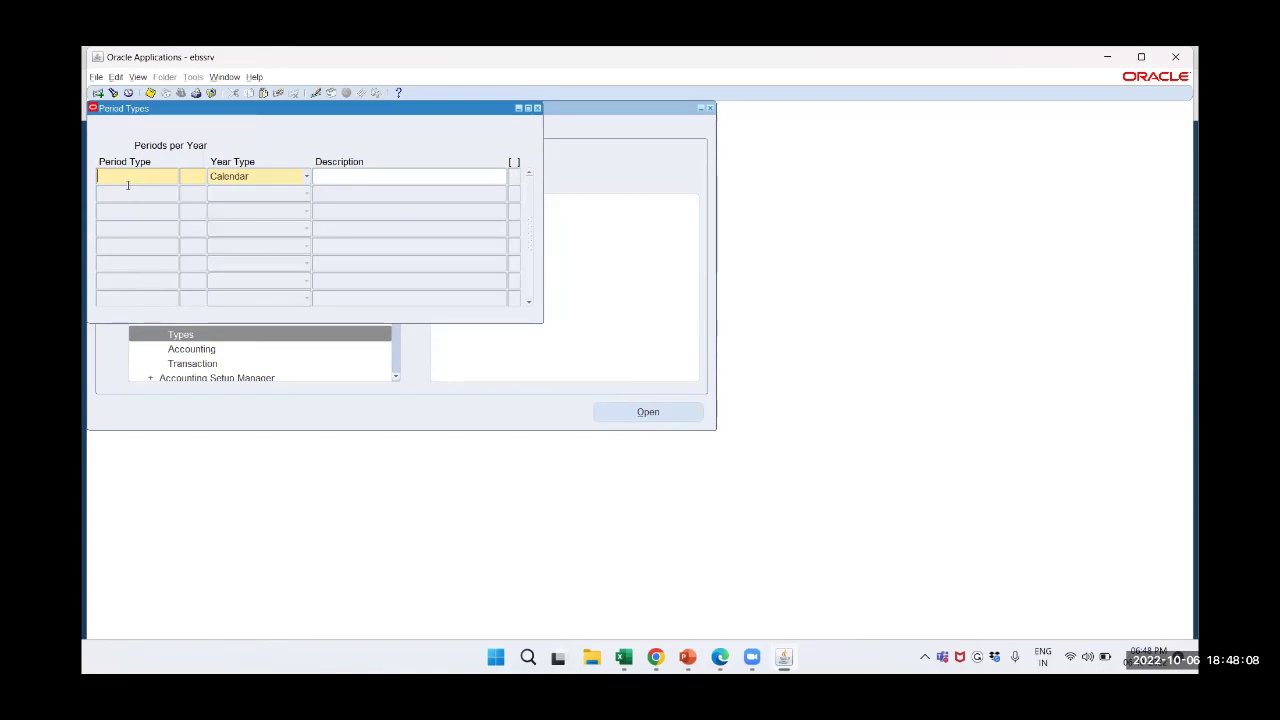
Query all period types, confirm OPS_ACC_CAL is saved, then close the form
key("ctrl+F11")
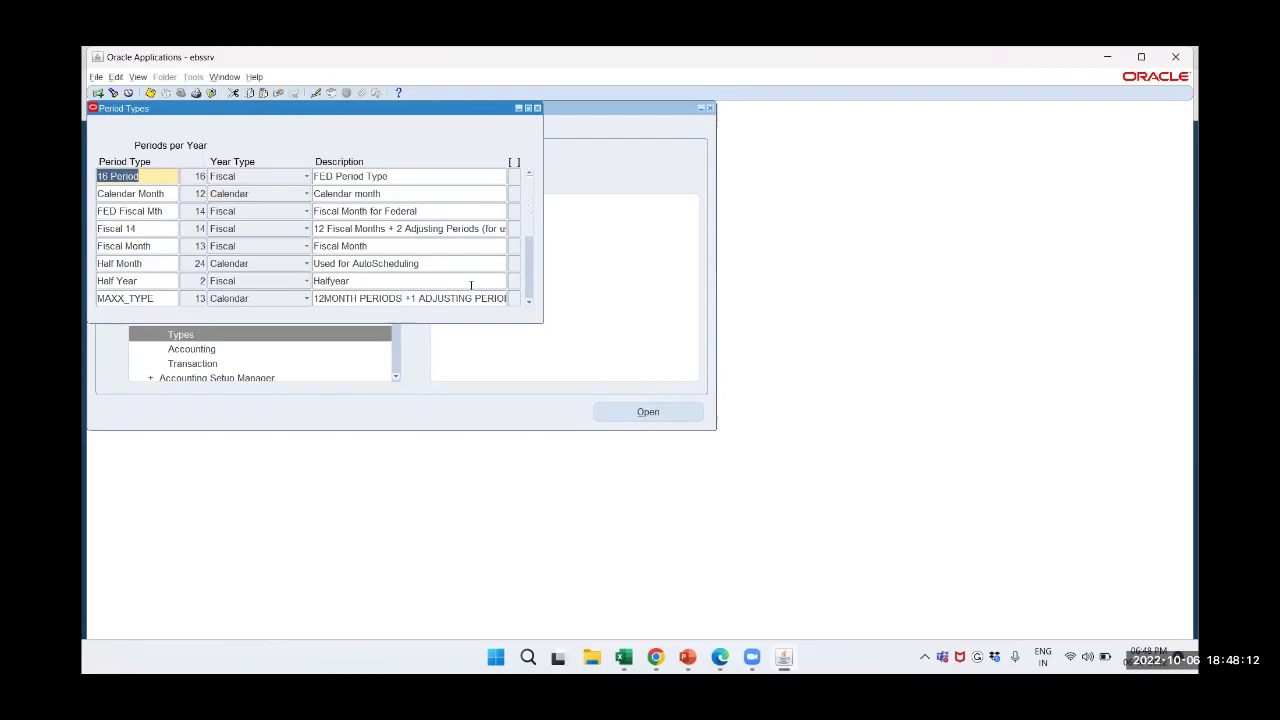
left_click(527, 299)
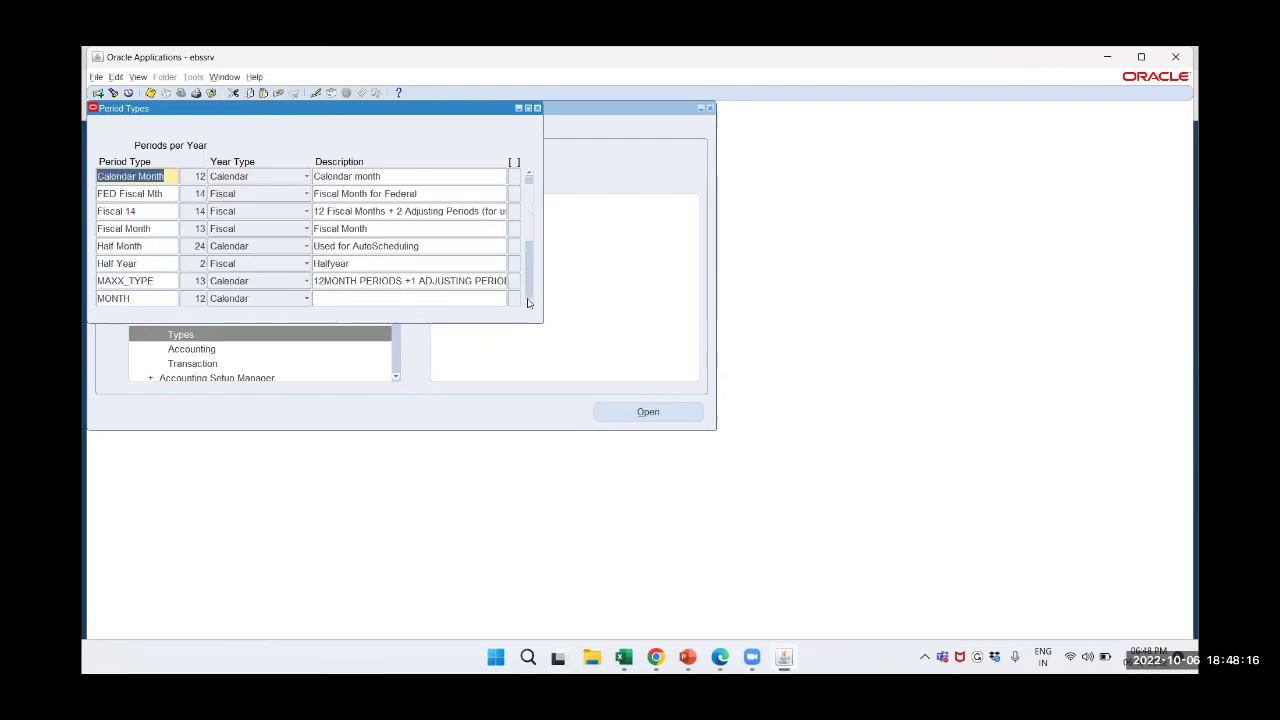
left_click(528, 300)
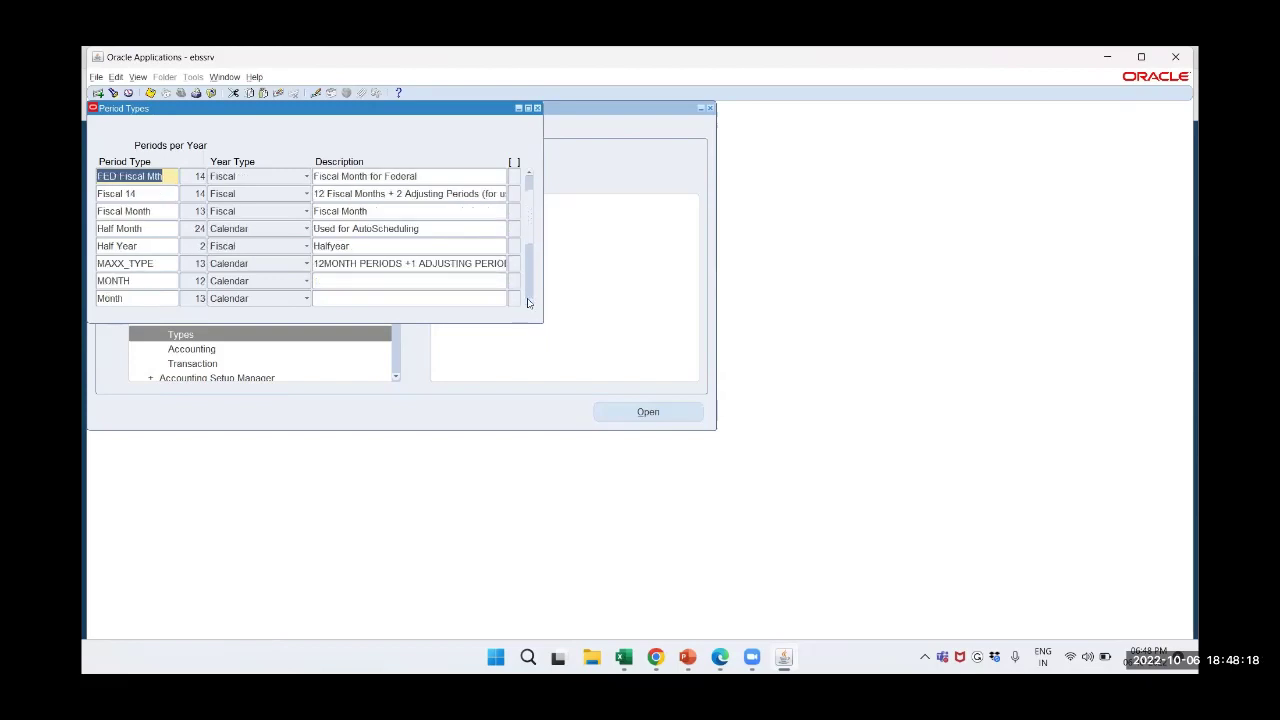
left_click(528, 300)
left_click(528, 300)
left_click(528, 300)
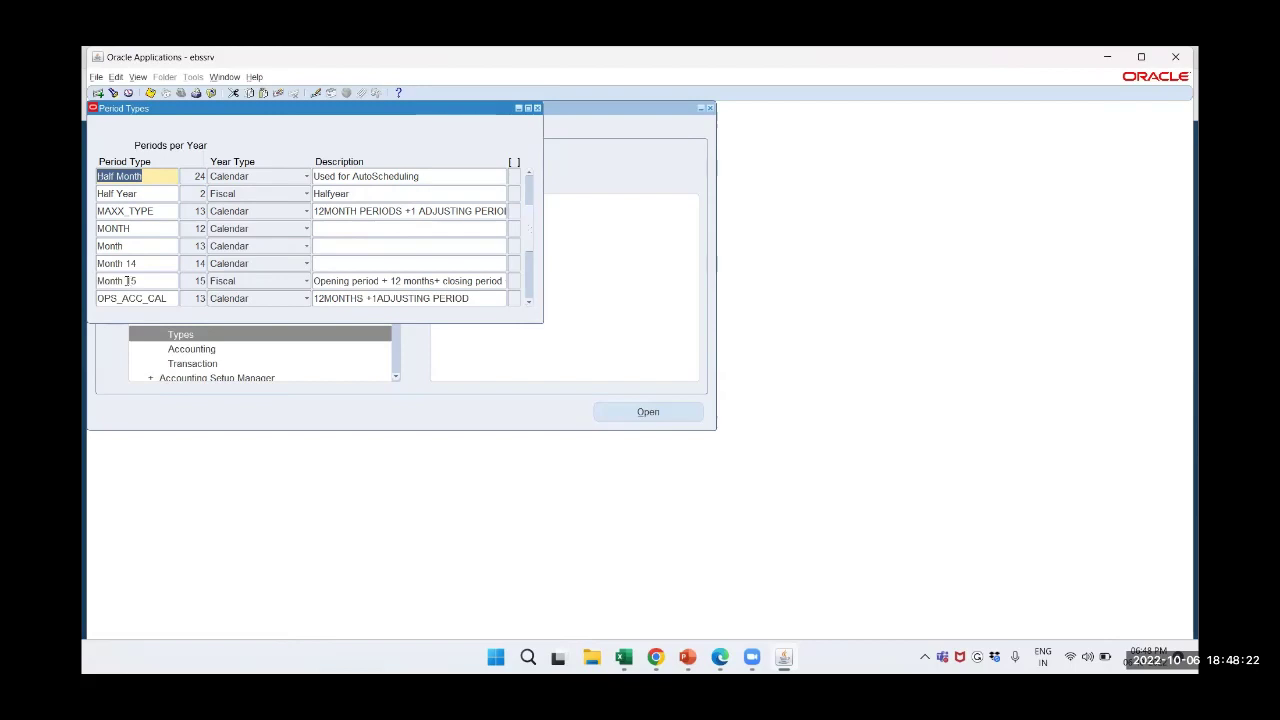
left_click(137, 298)
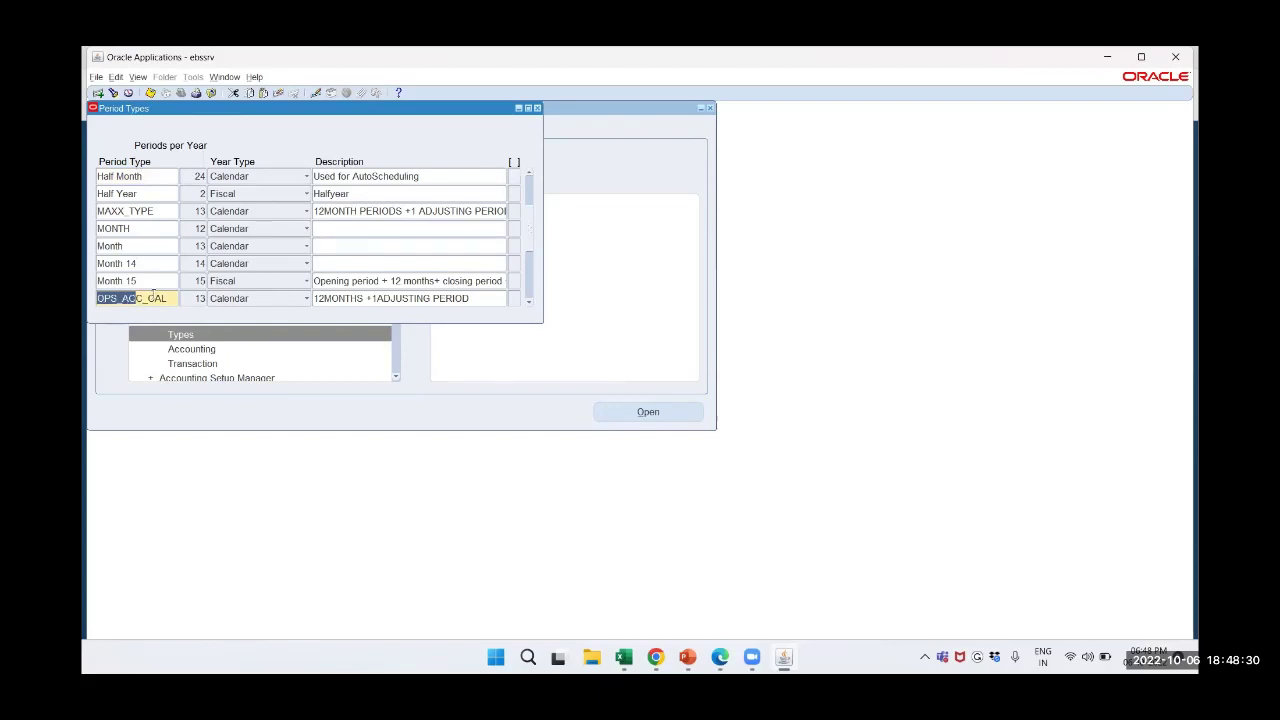
double_click(154, 297)
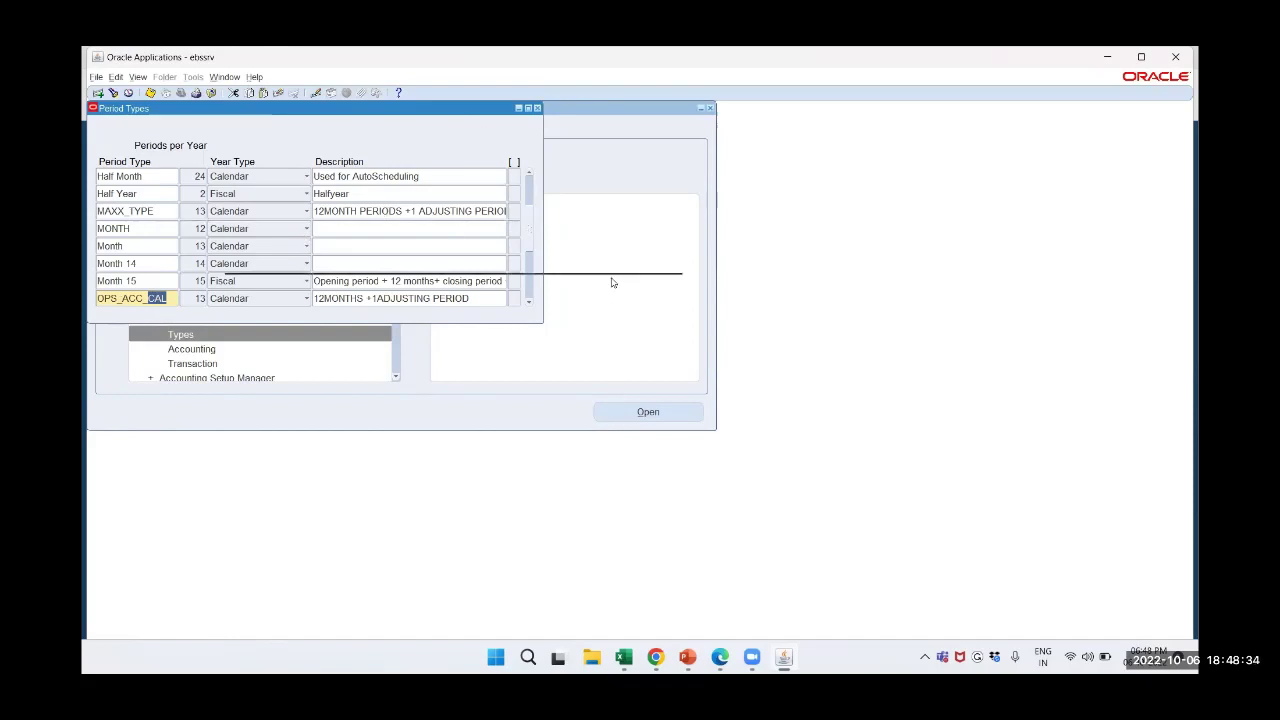
left_click_drag(612, 283, 620, 288)
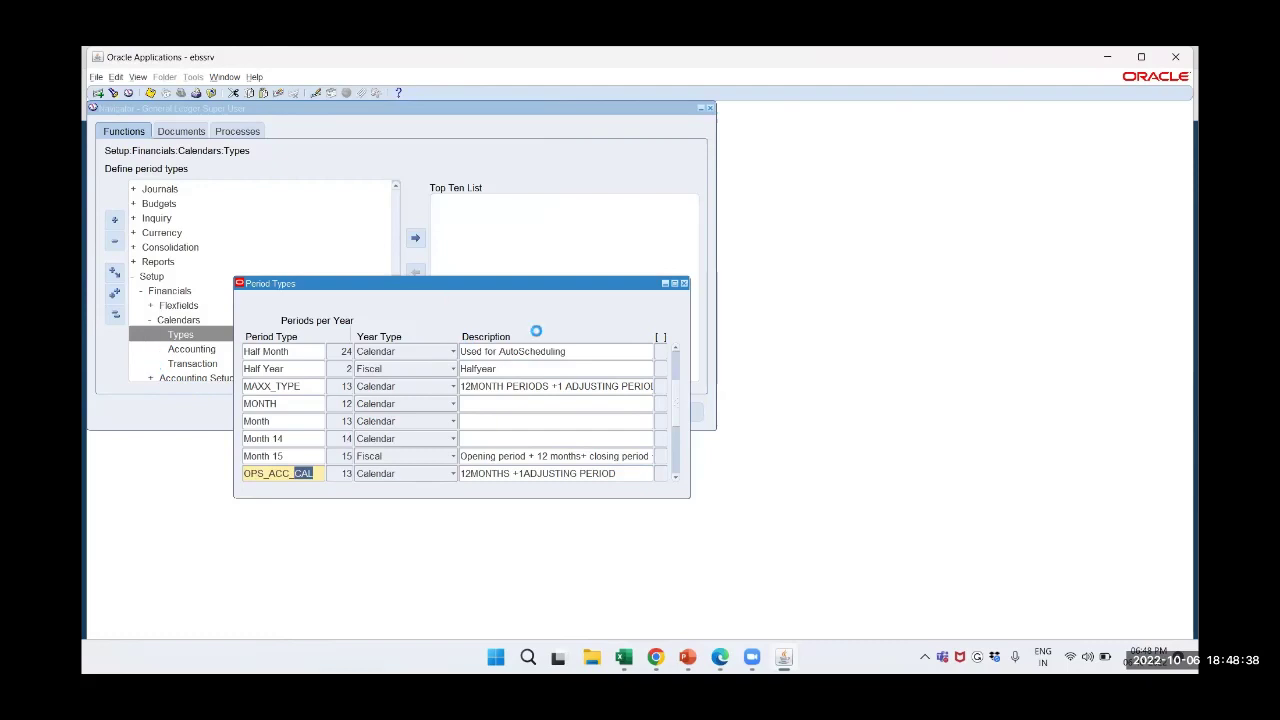
left_click(684, 283)
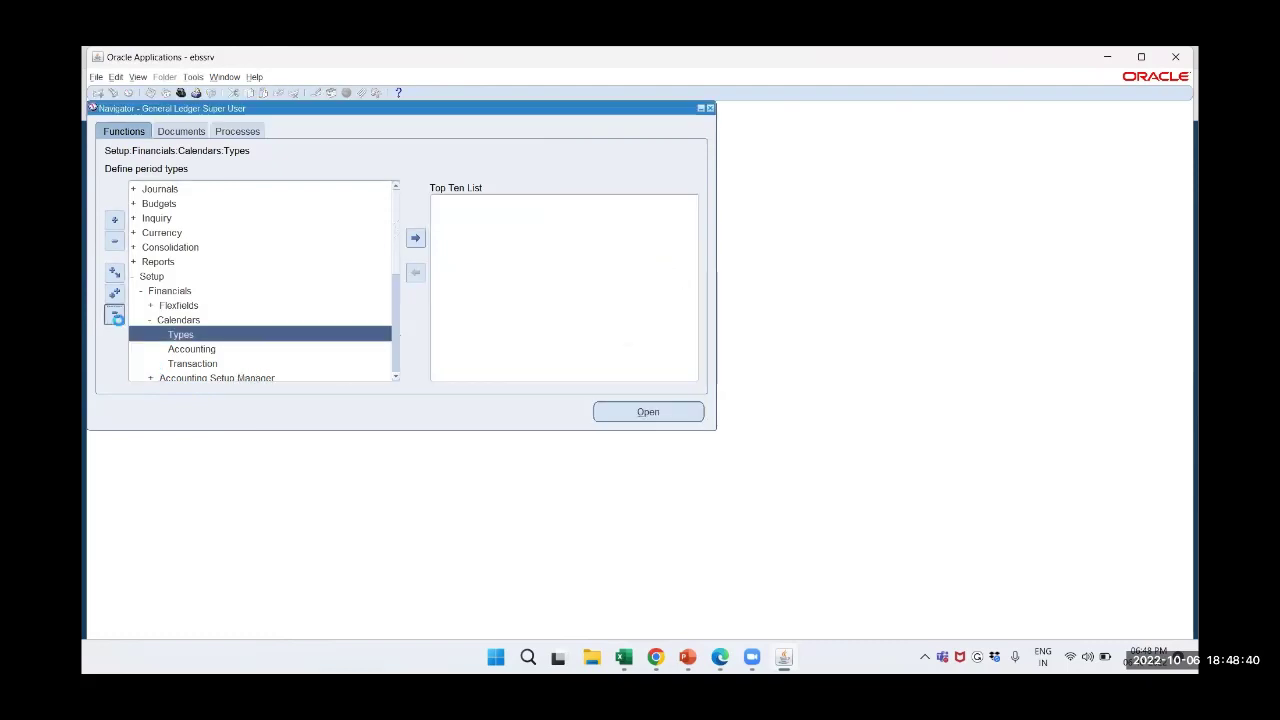
Open a blank Accounting calendar form from Setup > Financials > Calendars in the Navigator
left_click(115, 315)
left_click(153, 276)
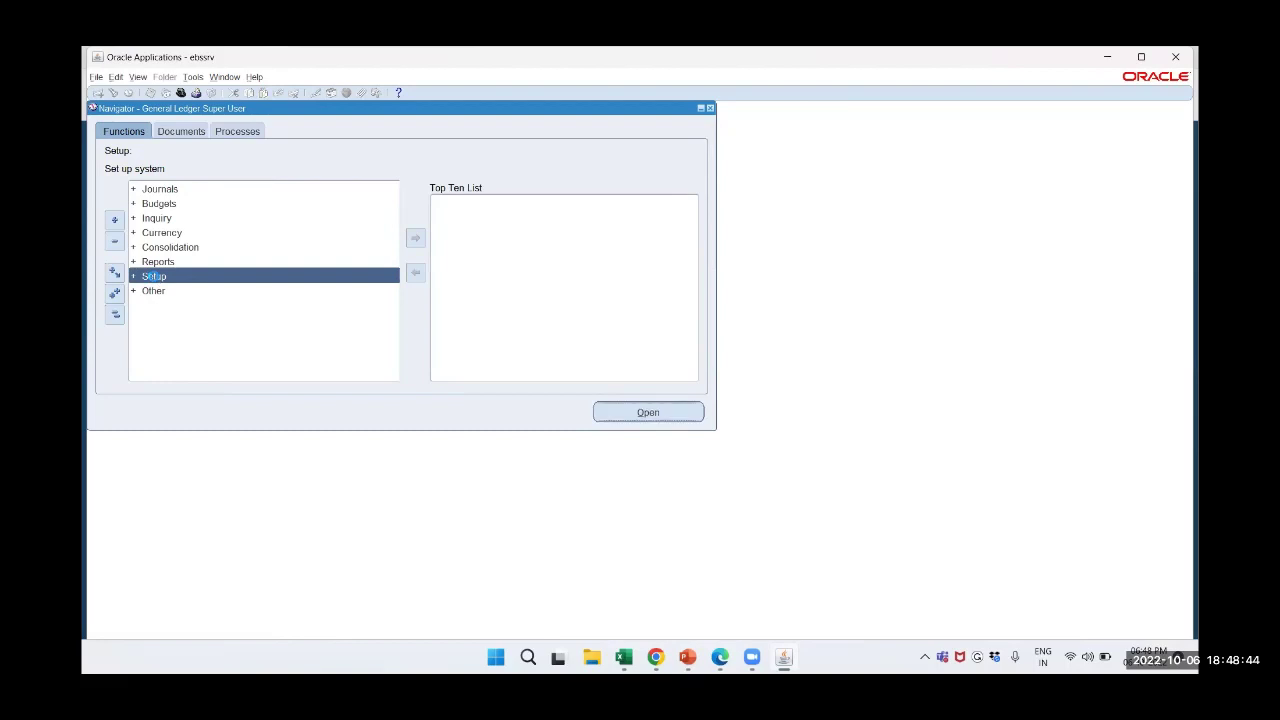
double_click(153, 276)
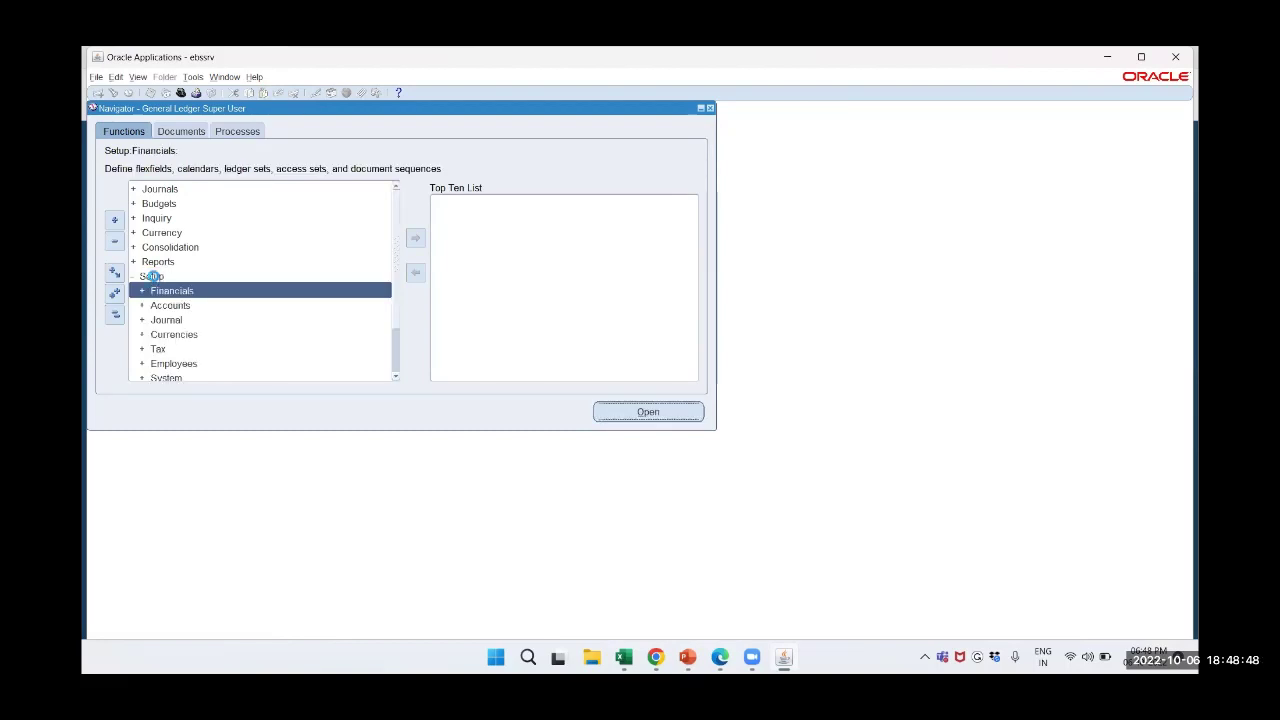
key("Right")
key("Down")
key("Down")
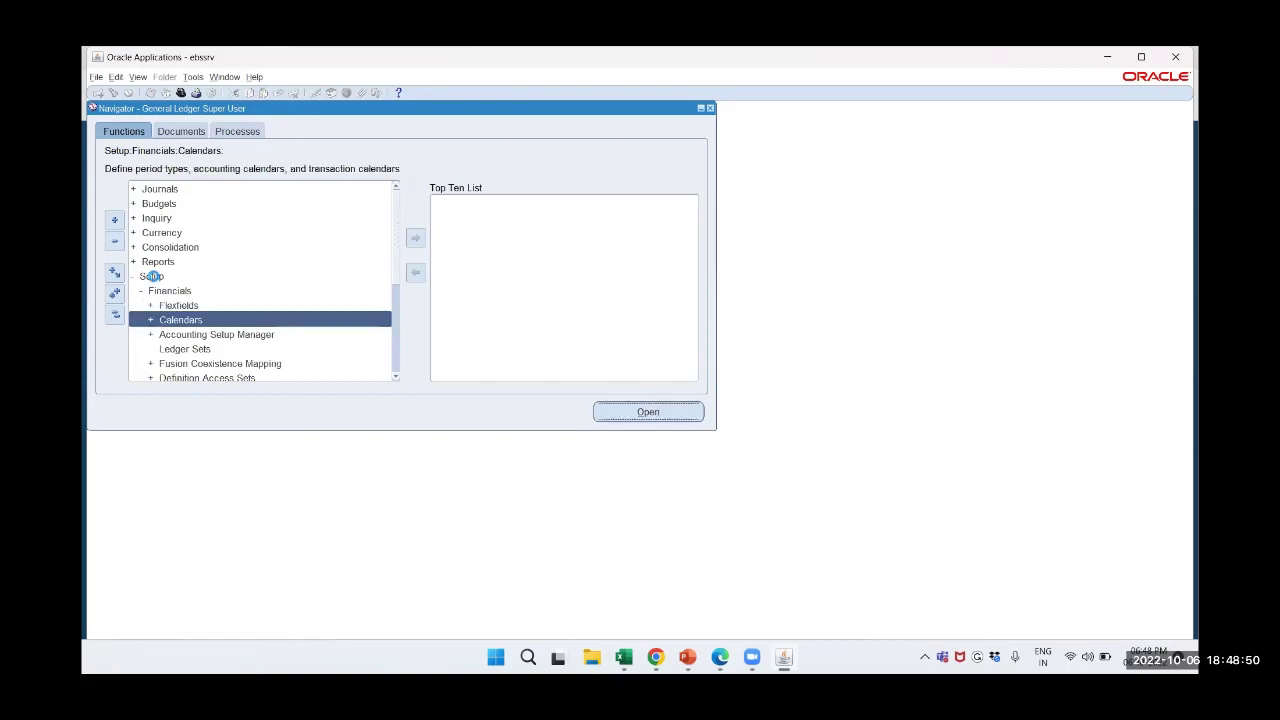
key("Right")
key("Down")
key("Down")
key("Return")
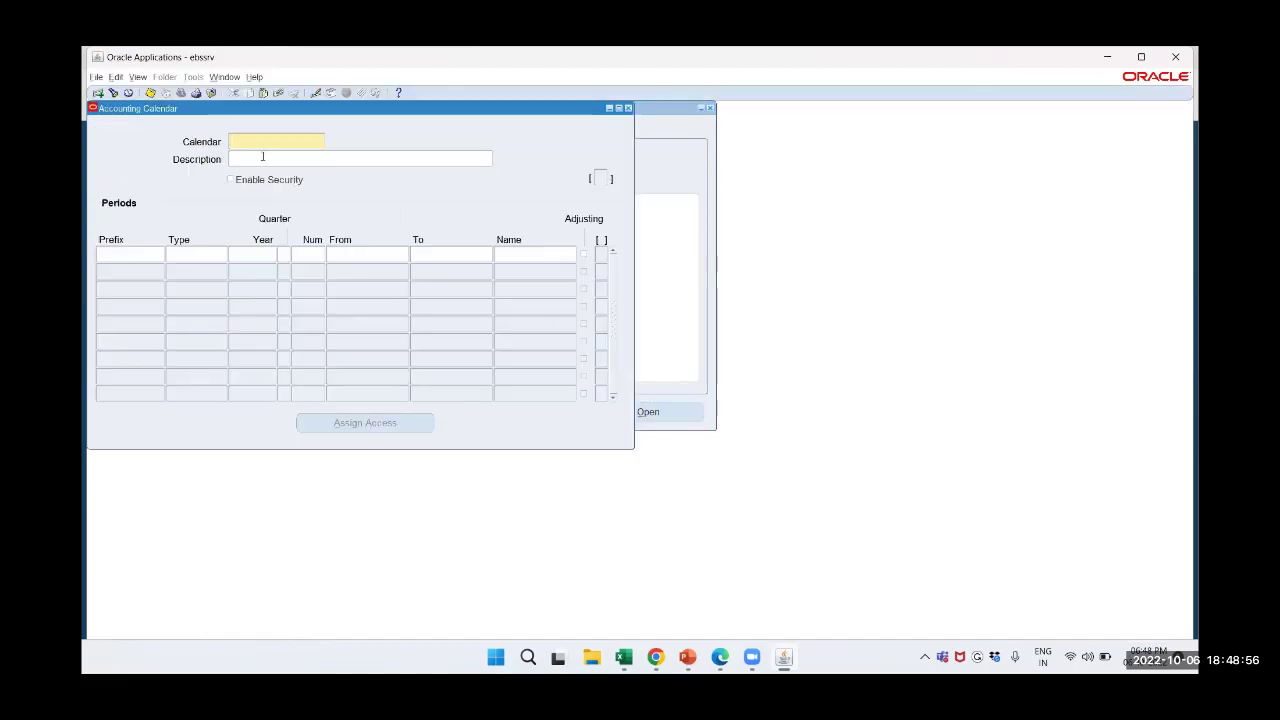
left_click(258, 142)
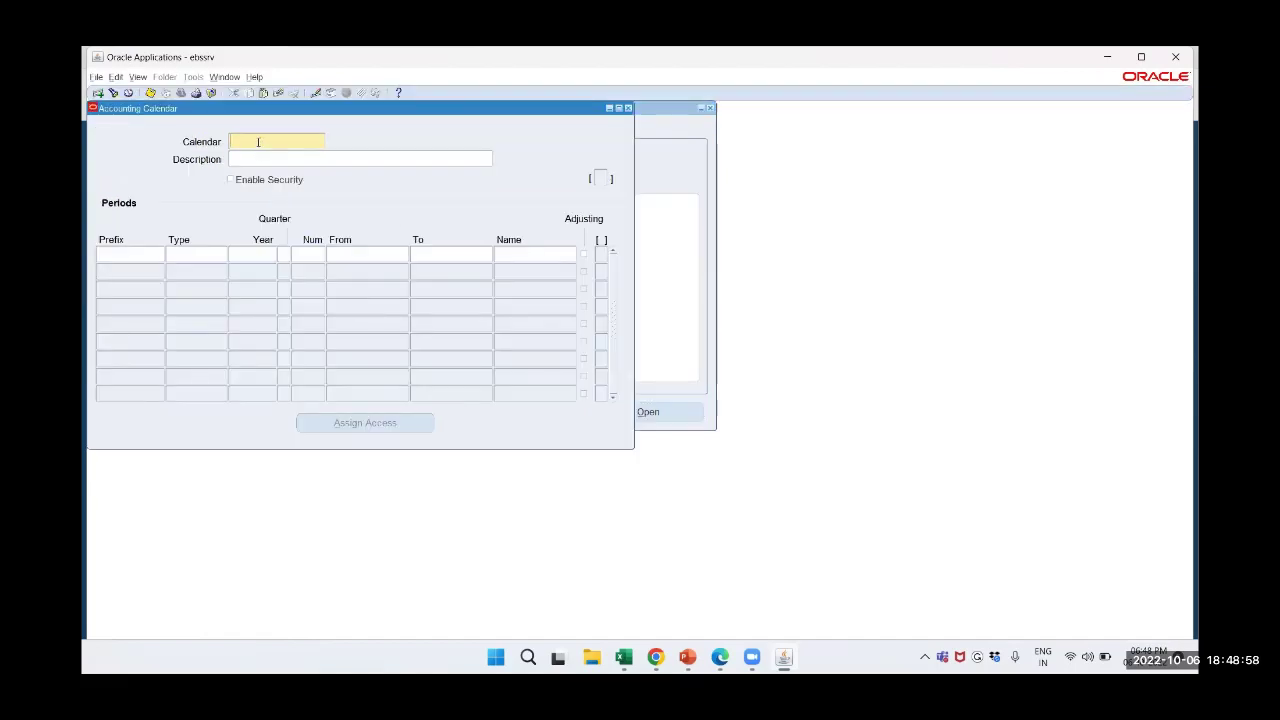
Name the calendar OPS_CALENDAR with description OPERATIONS ACCOUNTING CALENDAR
type("OPS")
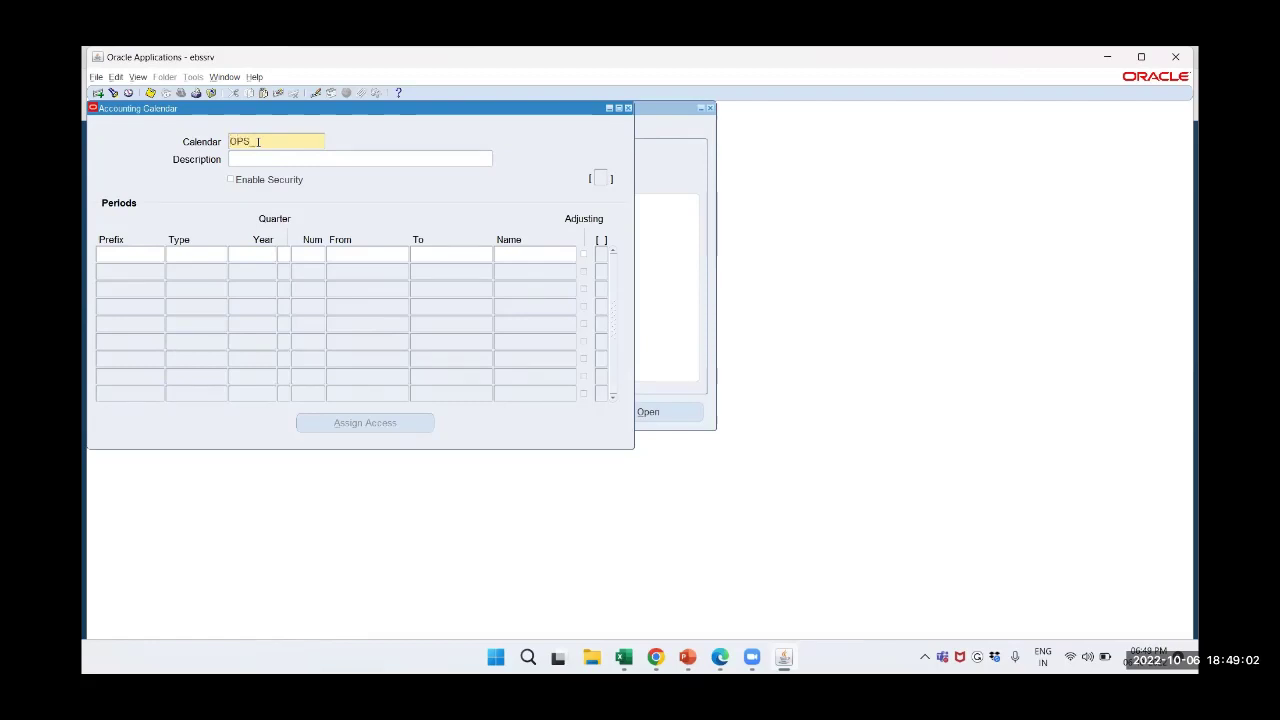
type("_CA")
type("L")
type("_ACC")
type("T")
key("BackSpace")
key("BackSpace")
key("BackSpace")
key("BackSpace")
type("ALENDAR")
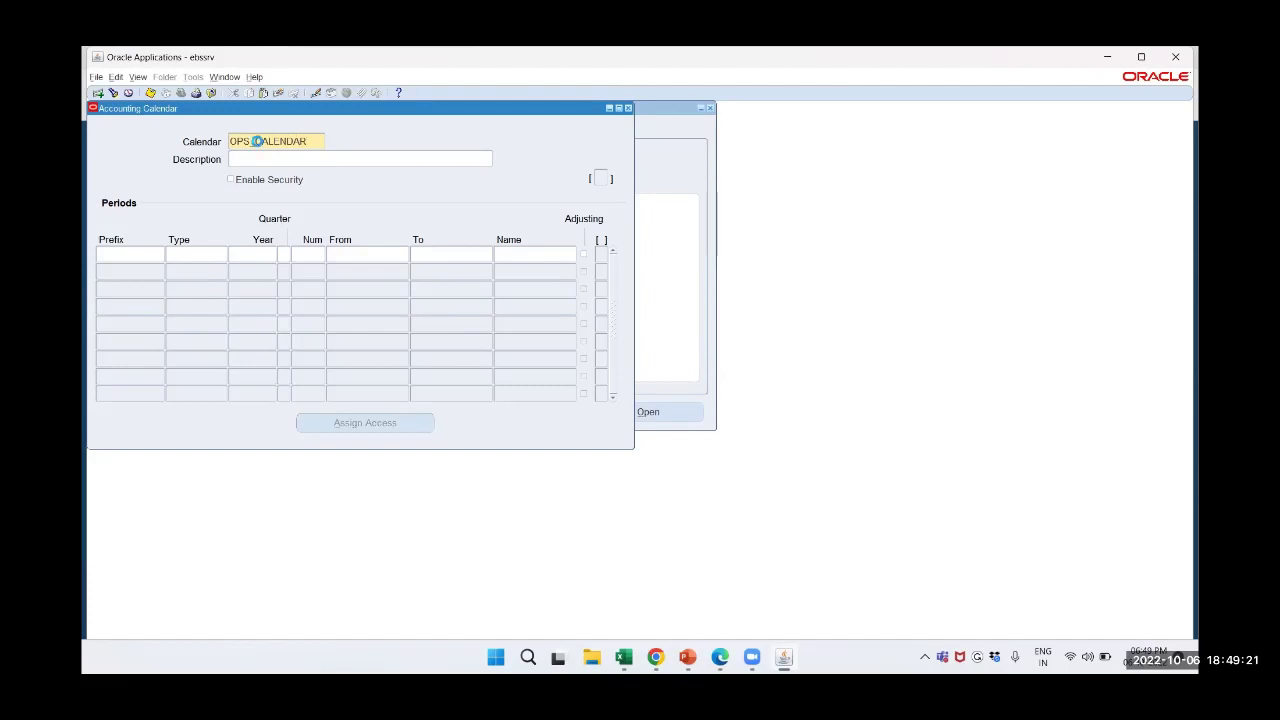
key("Tab")
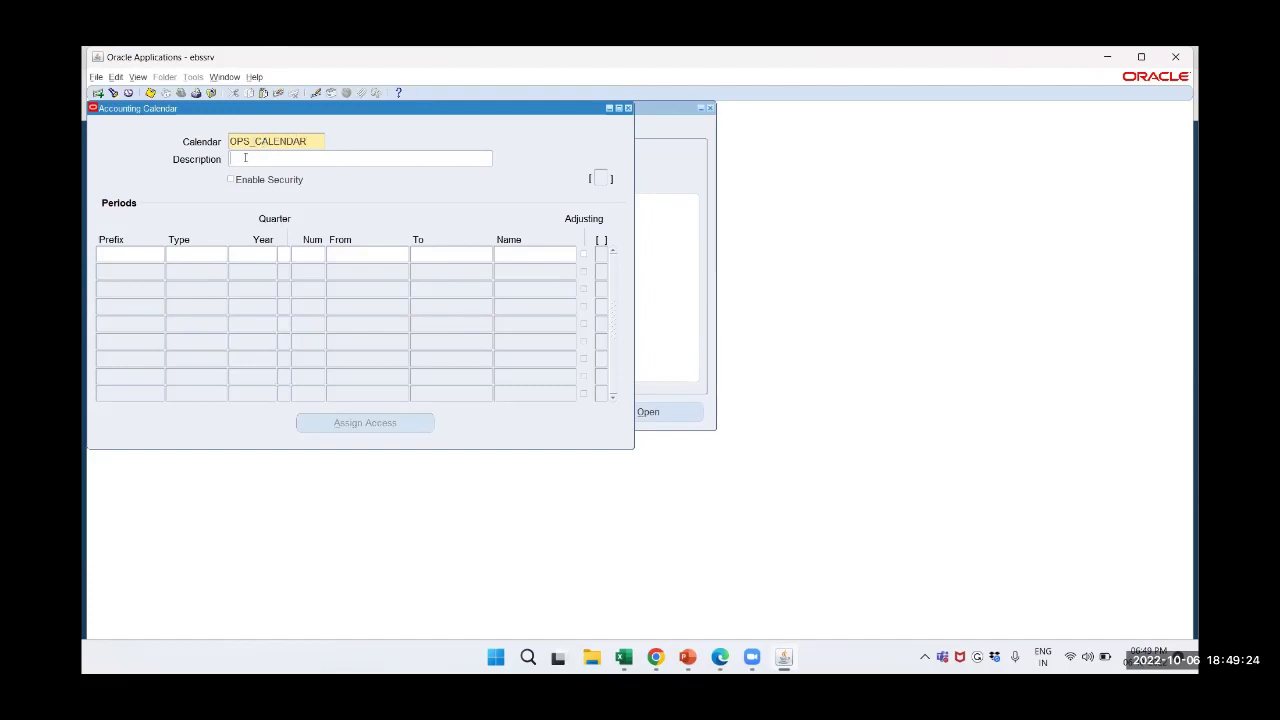
type("OP")
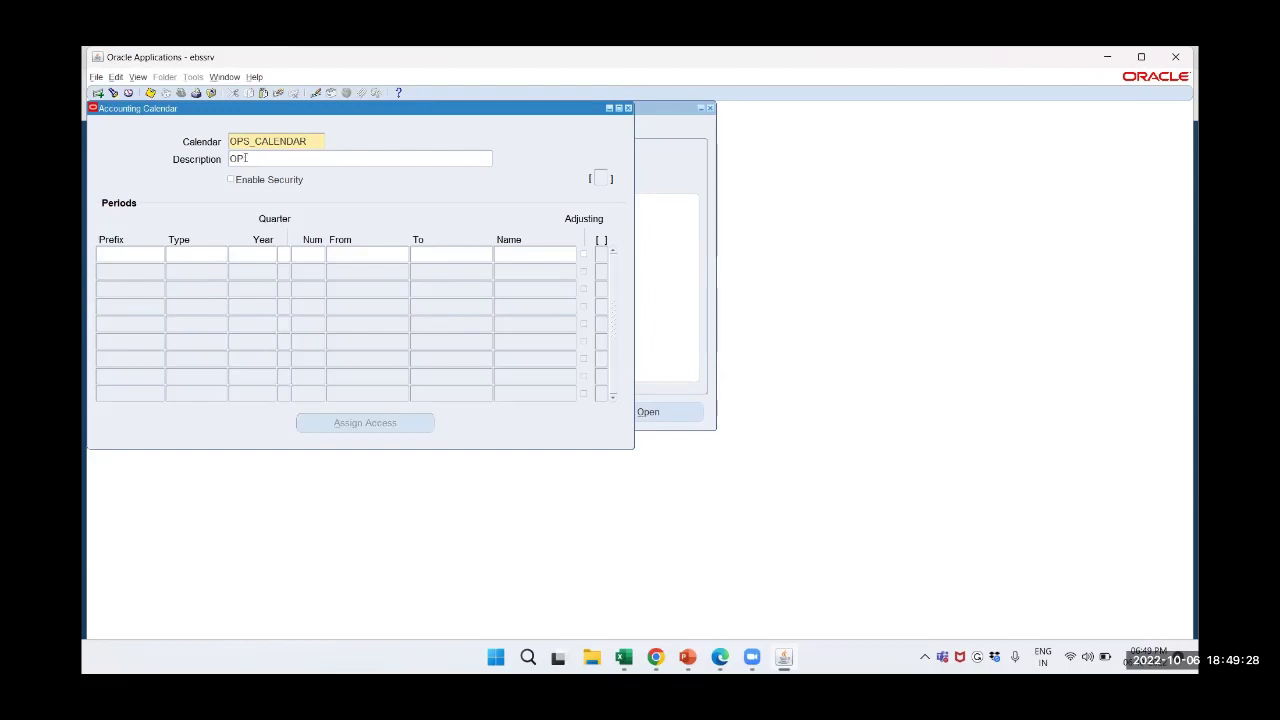
type("SERATION")
type("S")
type("_")
type(" ACCOUNTI")
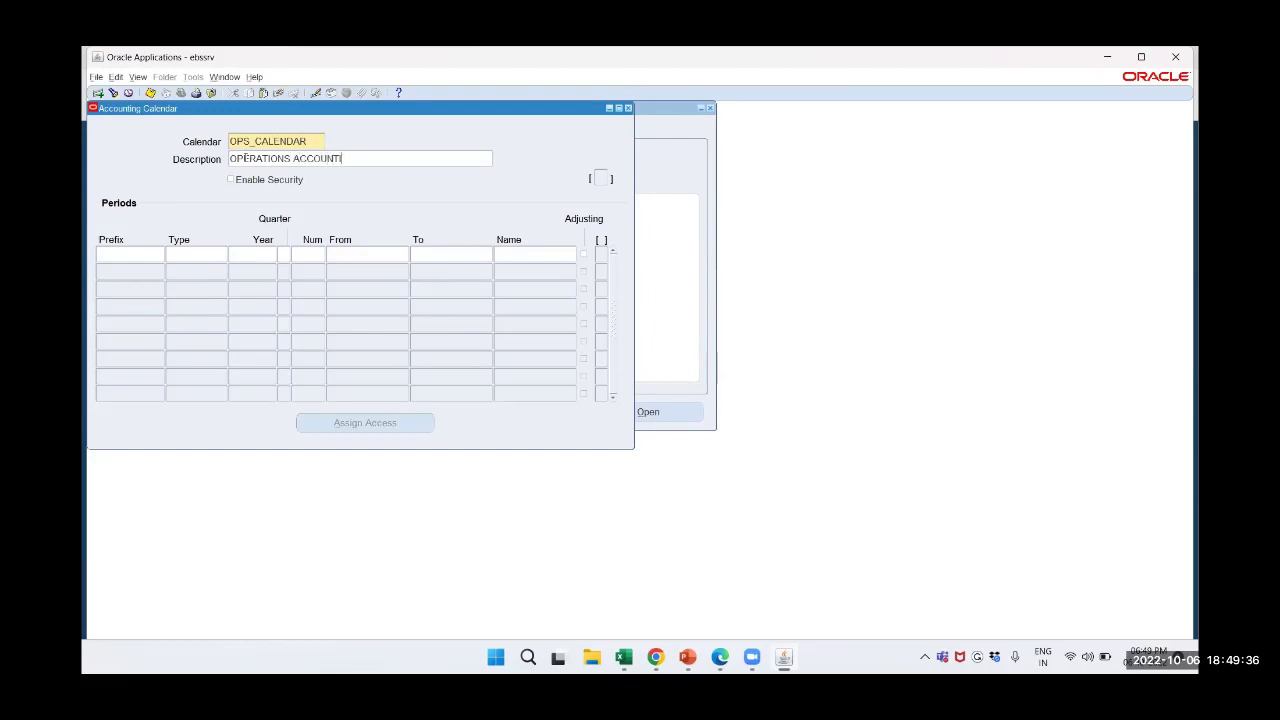
type("NG CA")
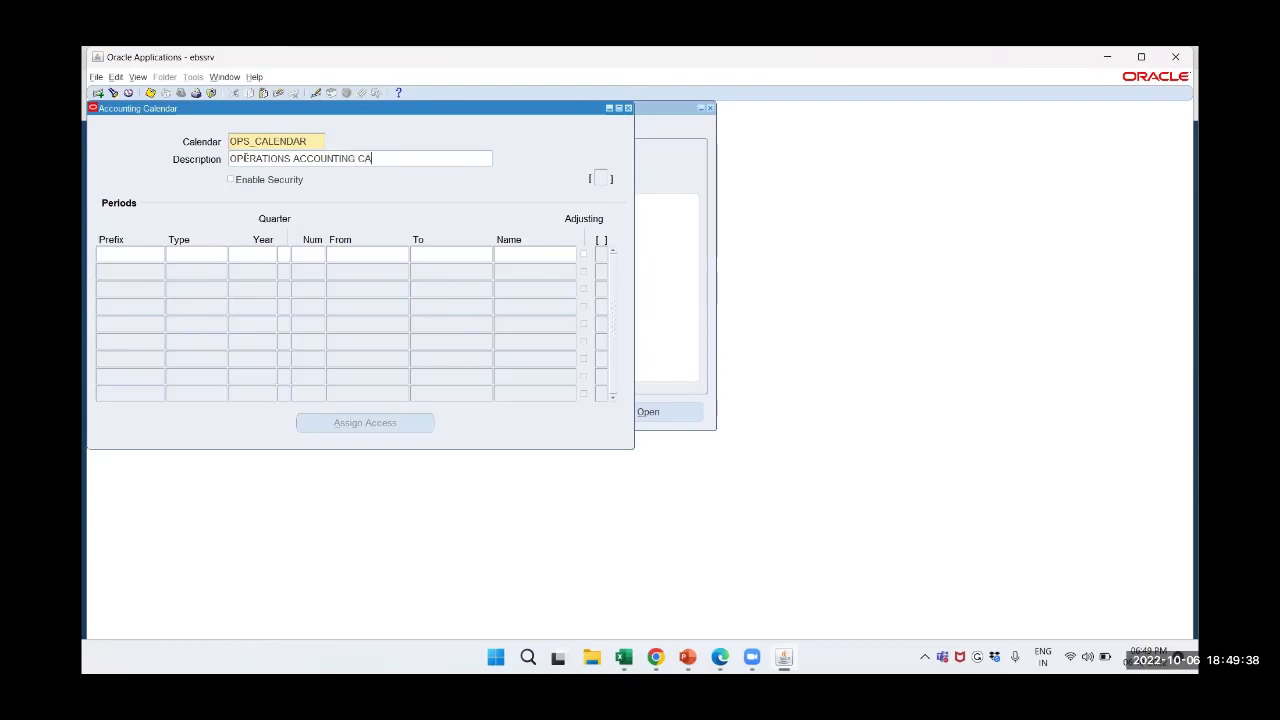
type("LENDAR")
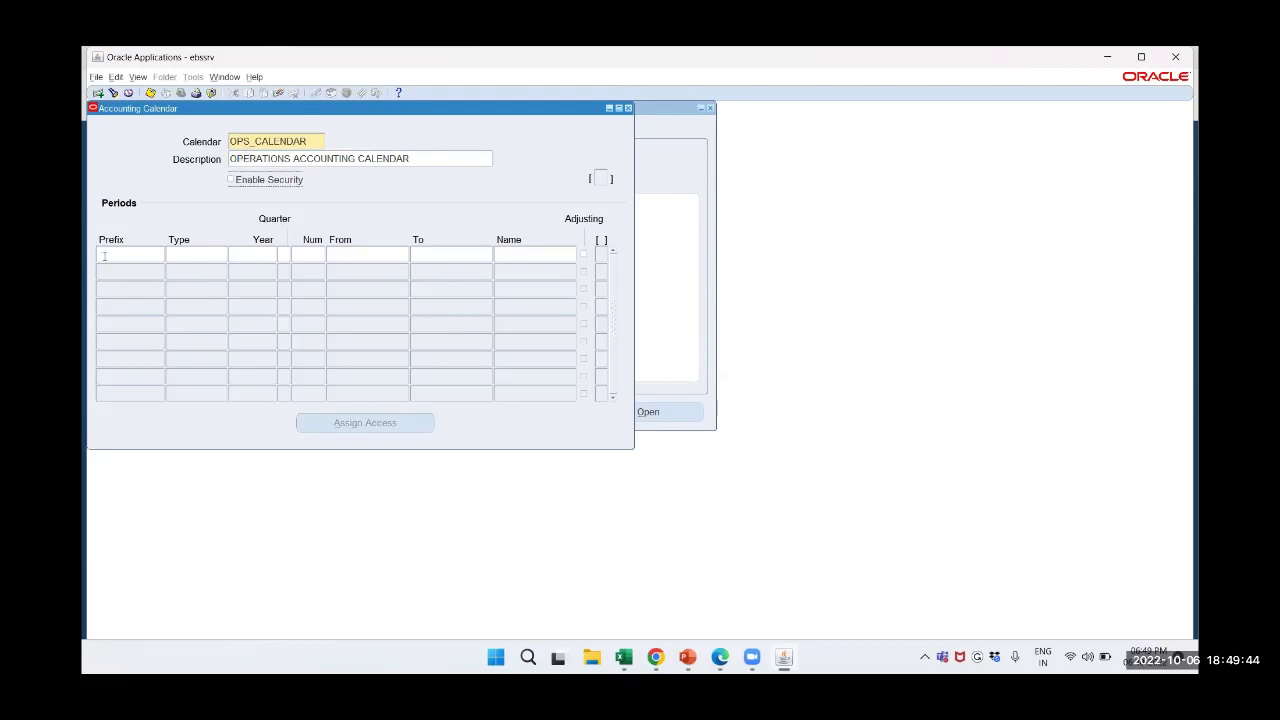
Start the first period row: prefix JAN, type OPS_ACC_CAL, year 2022, quarter 1
left_click(205, 255)
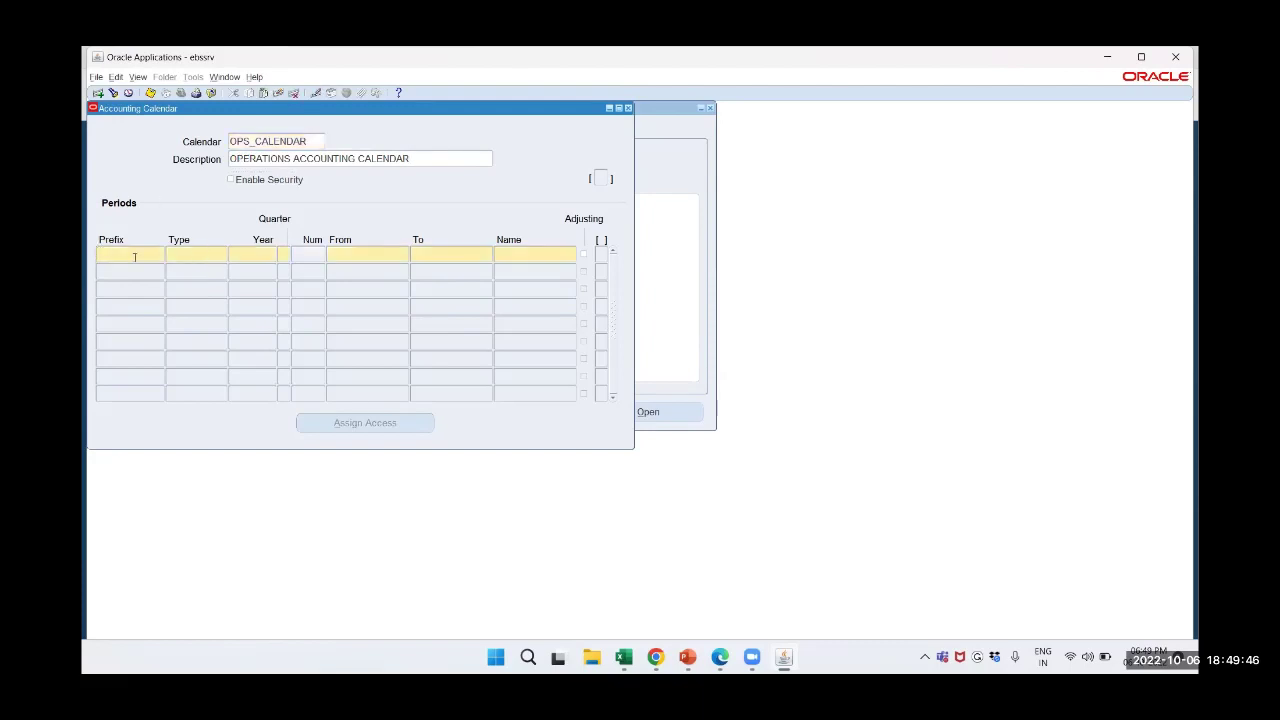
type("JAN")
key("Tab")
type("OPS")
key("Tab")
type("2022")
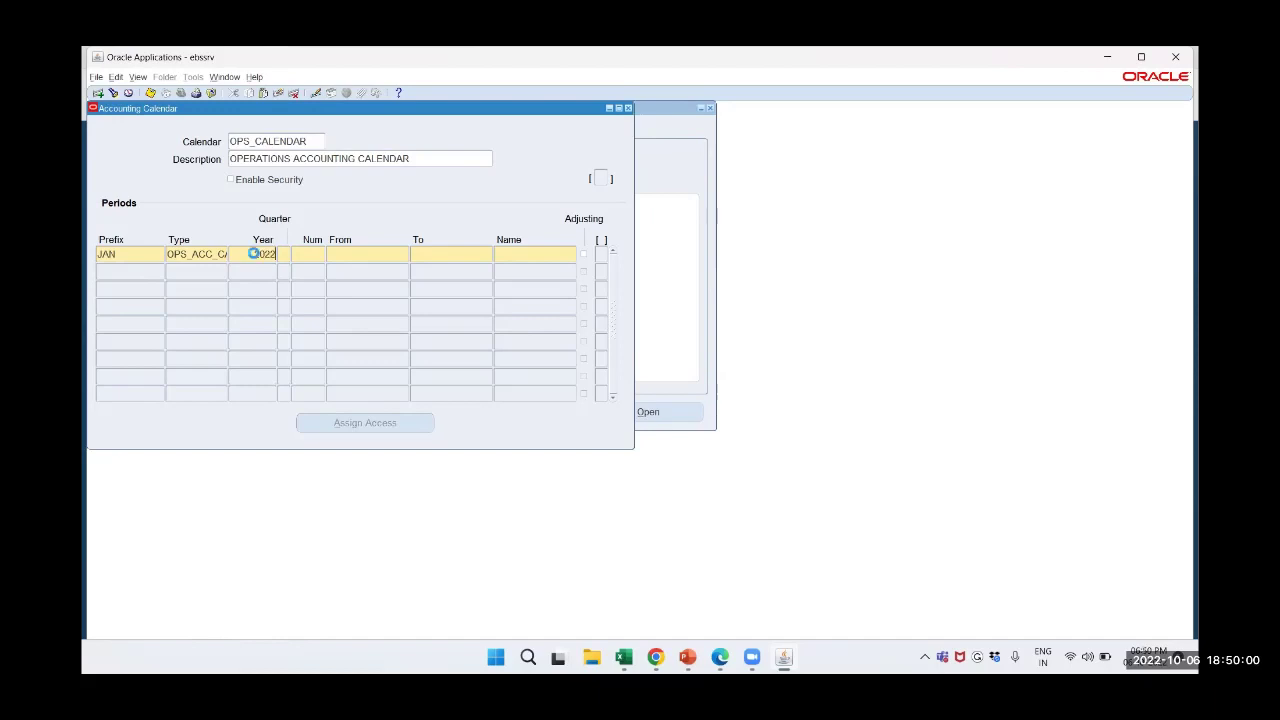
key("Tab")
type("1")
Give period JAN-22 the dates 01-JAN-2022 to 31-JAN-2022
key("Tab")
type("01-")
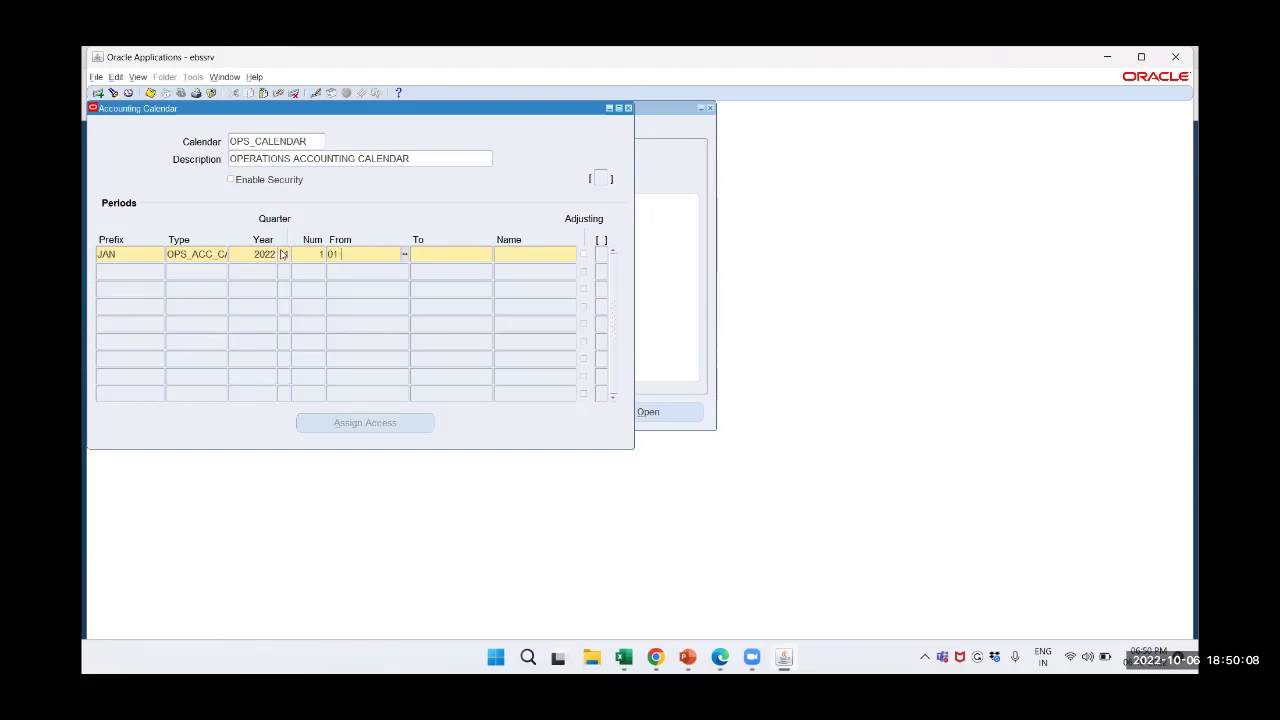
type("JAN-")
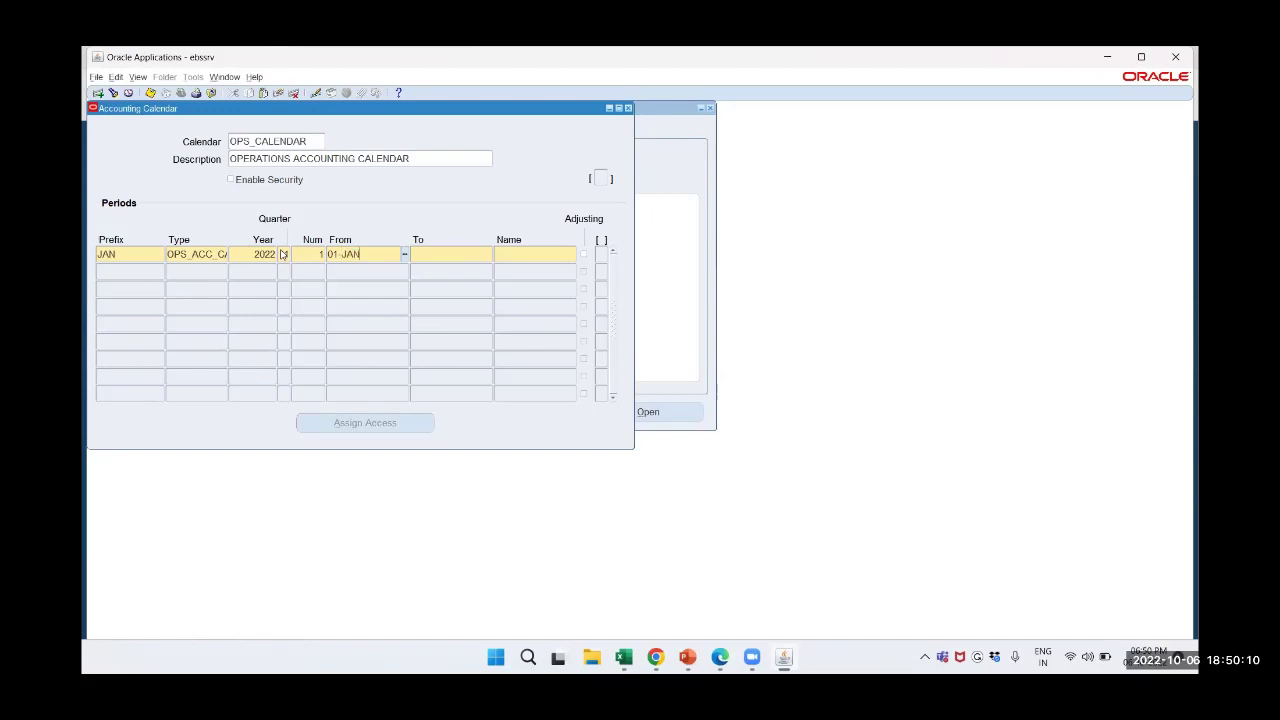
type("2022")
key("Tab")
type("31-JAN-2022")
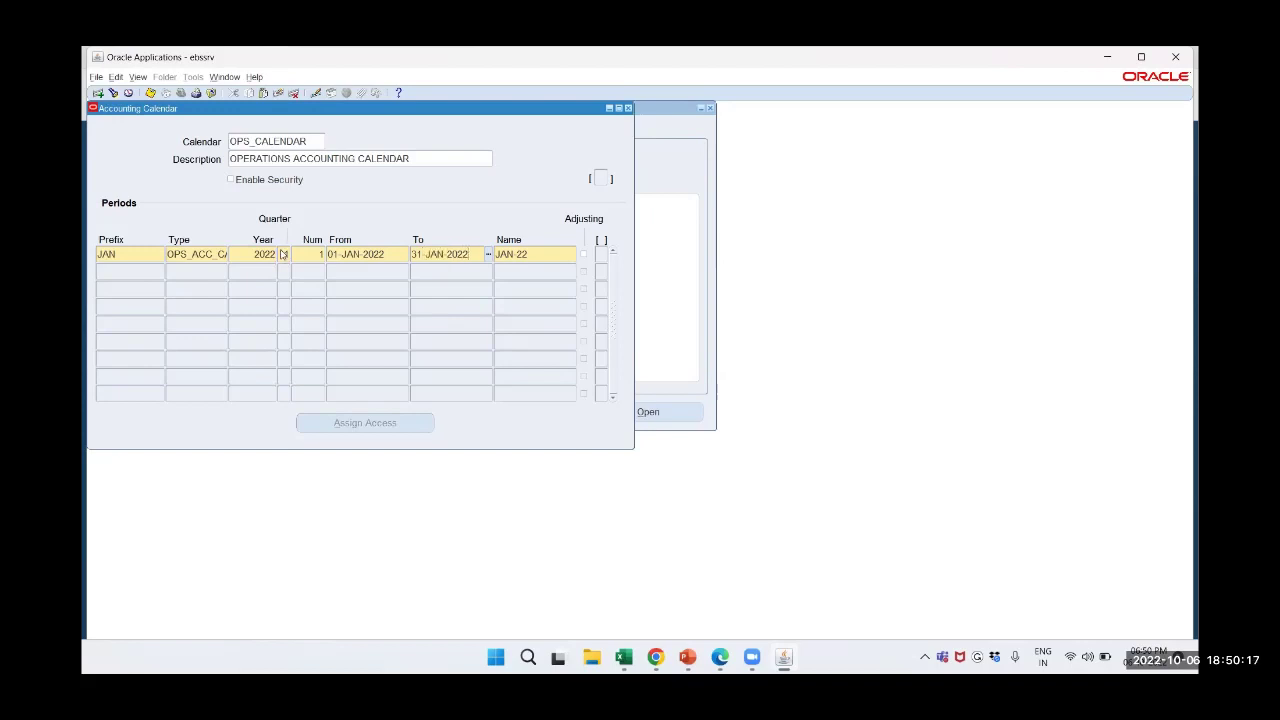
key("Tab")
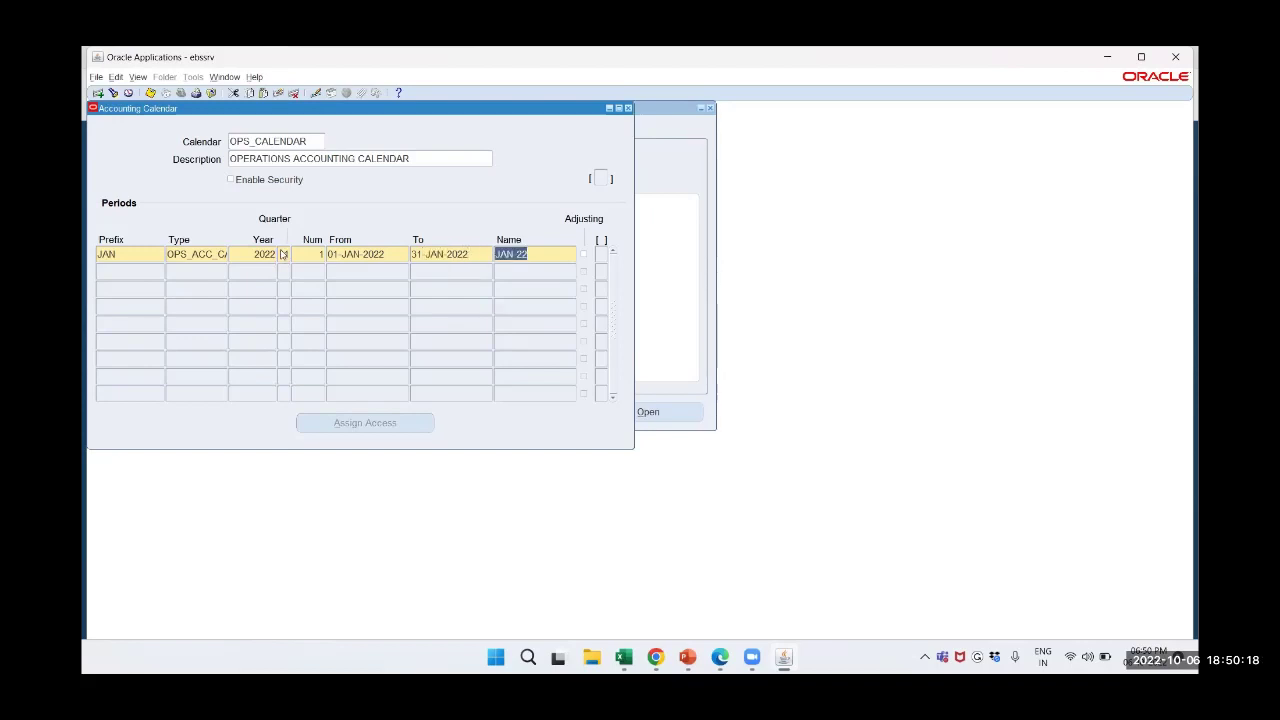
left_click(138, 272)
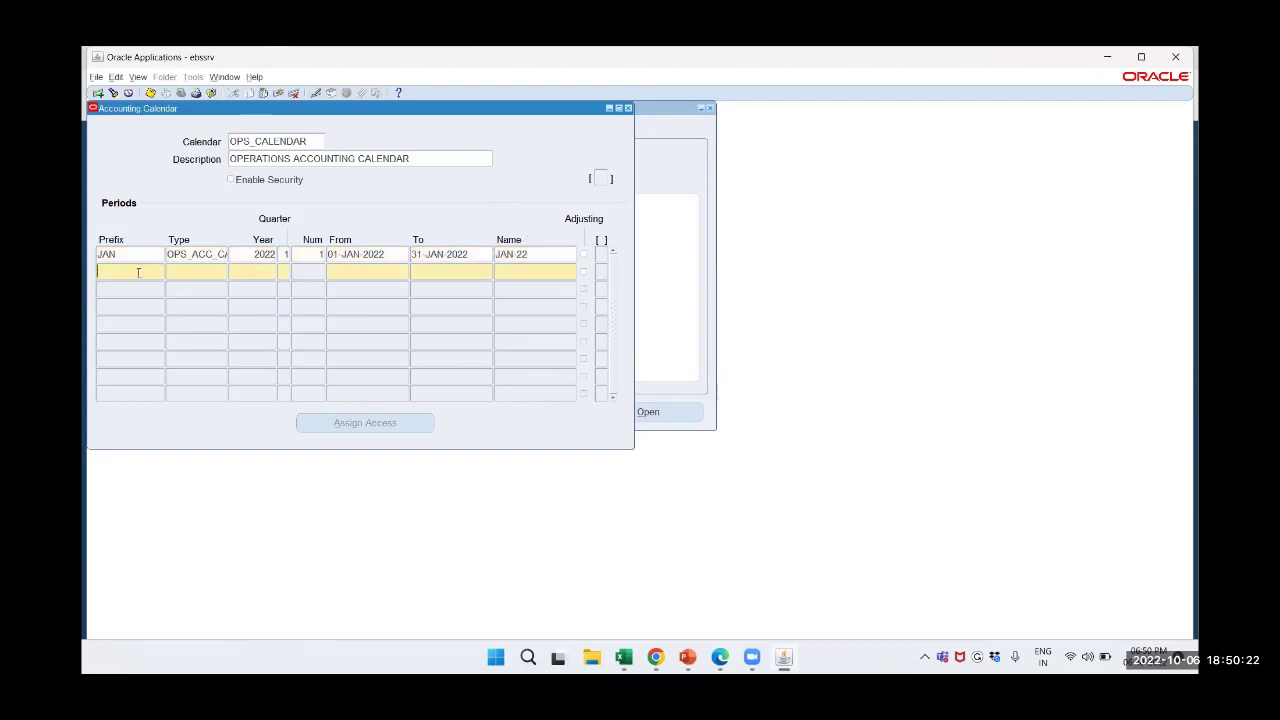
Add FEB-22: type OPS_ACC_CAL, 2022, quarter 1, number 2, 01-FEB-2022 to 28-FEB-2022
type("FEB")
key("Tab")
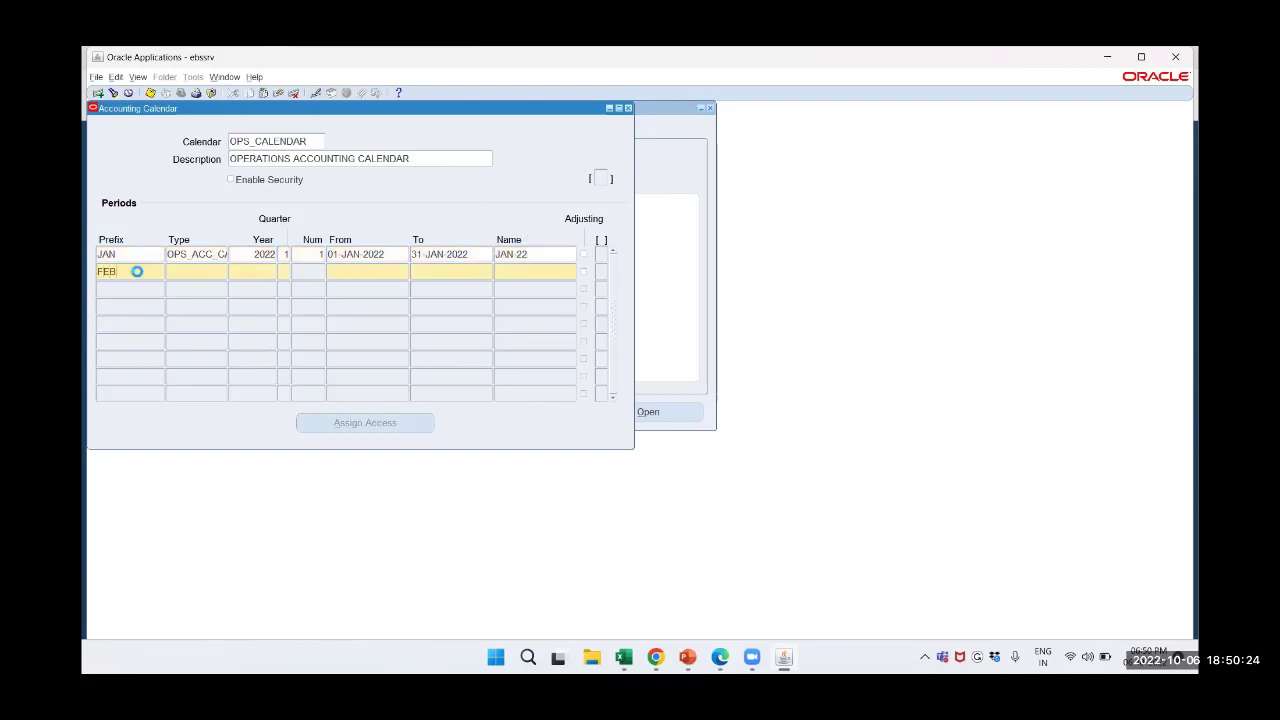
type("OPS")
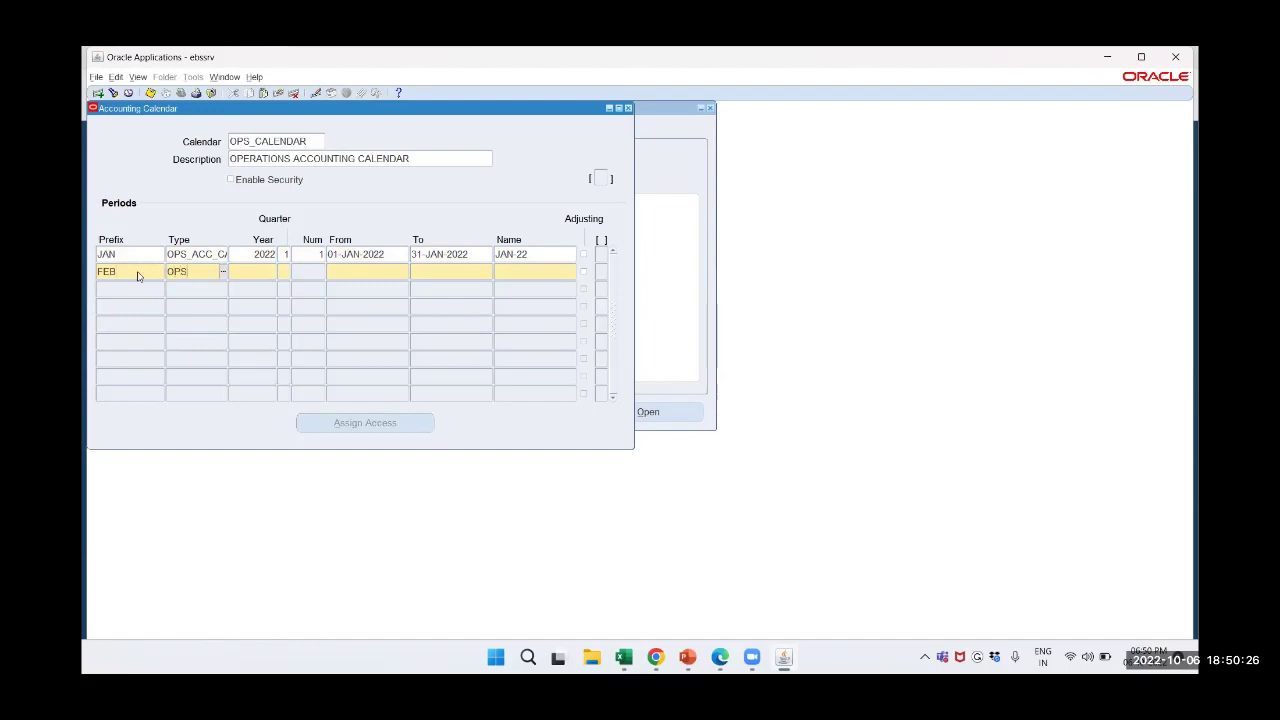
key("Tab")
type("2022")
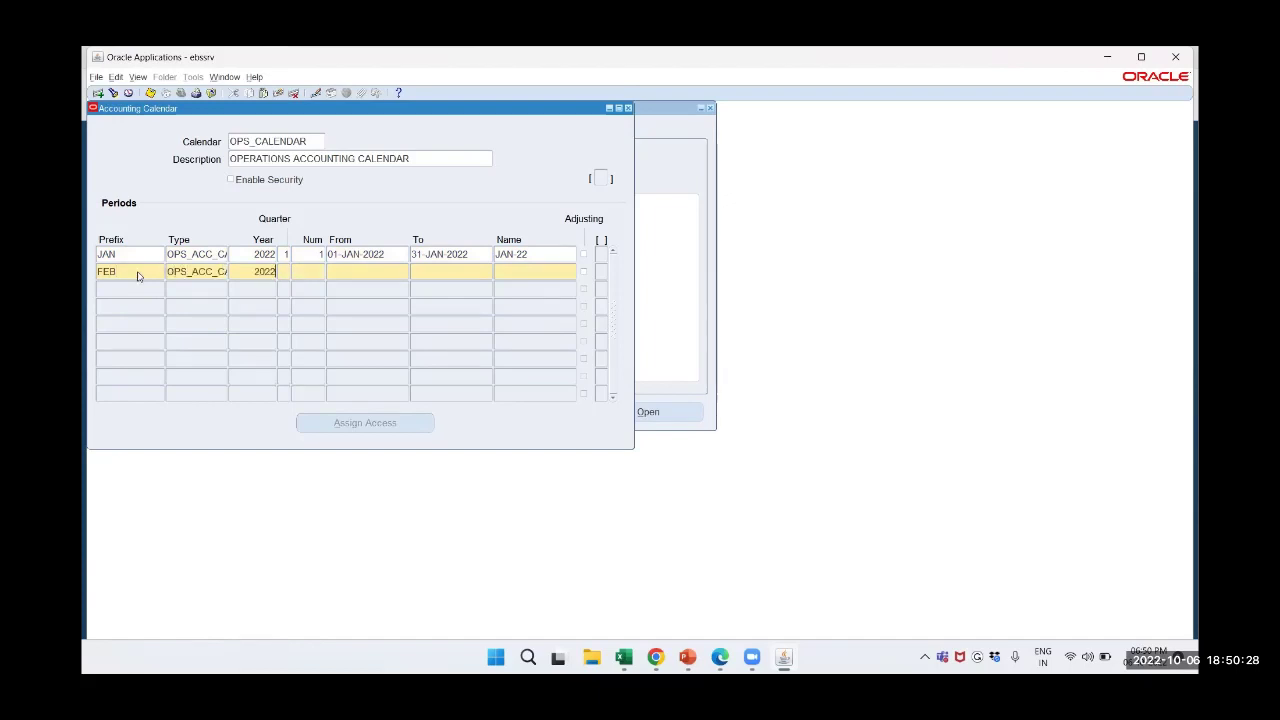
key("Tab")
type("1")
key("Tab")
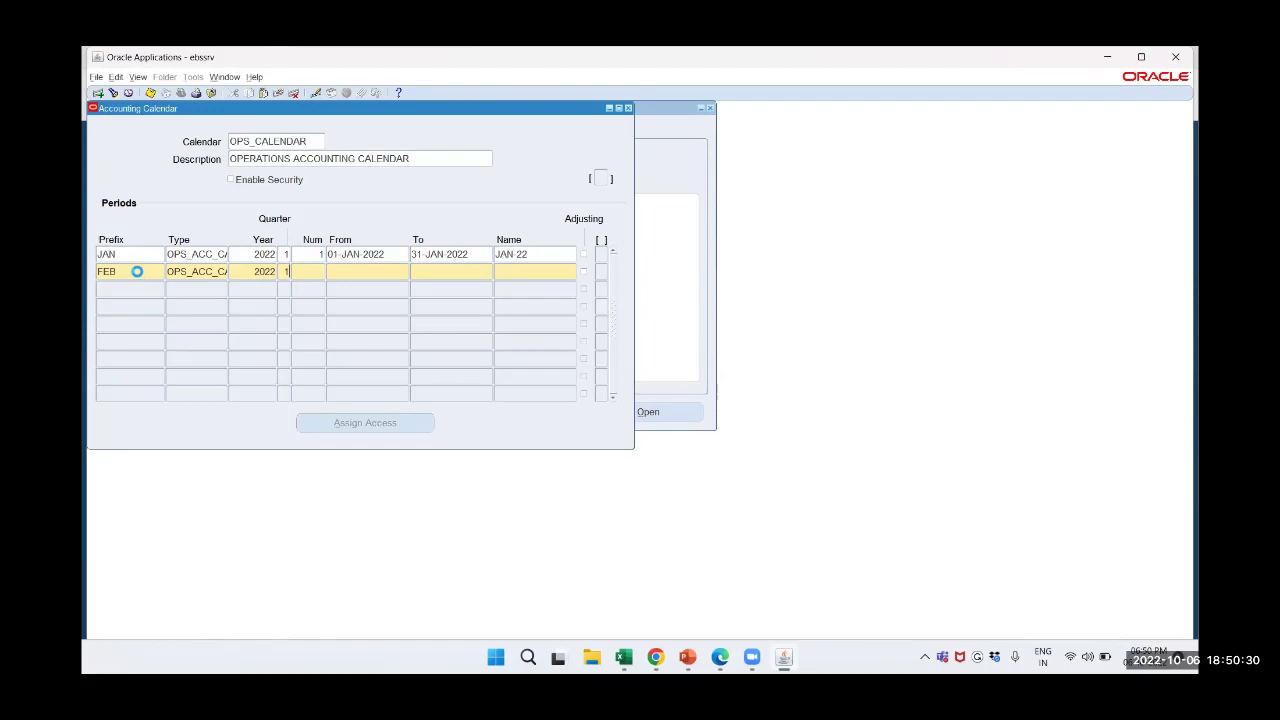
type("2")
key("Tab")
type("01-")
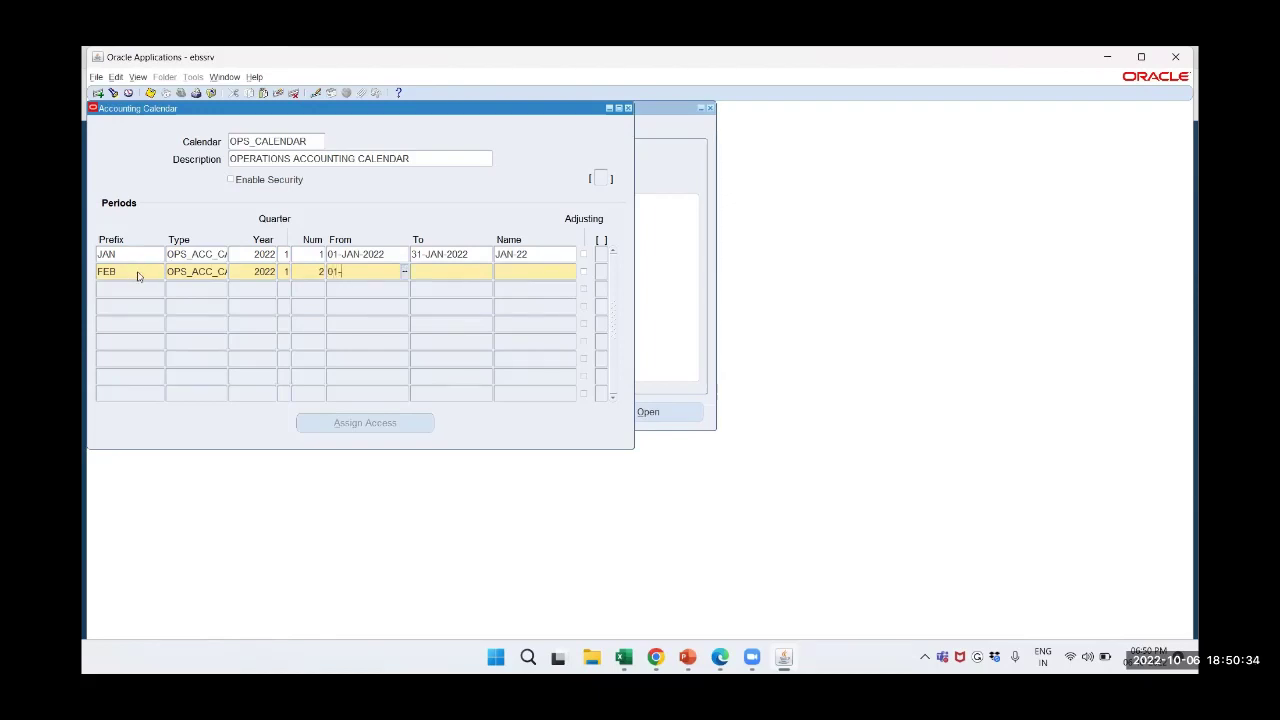
type("FEB-2022")
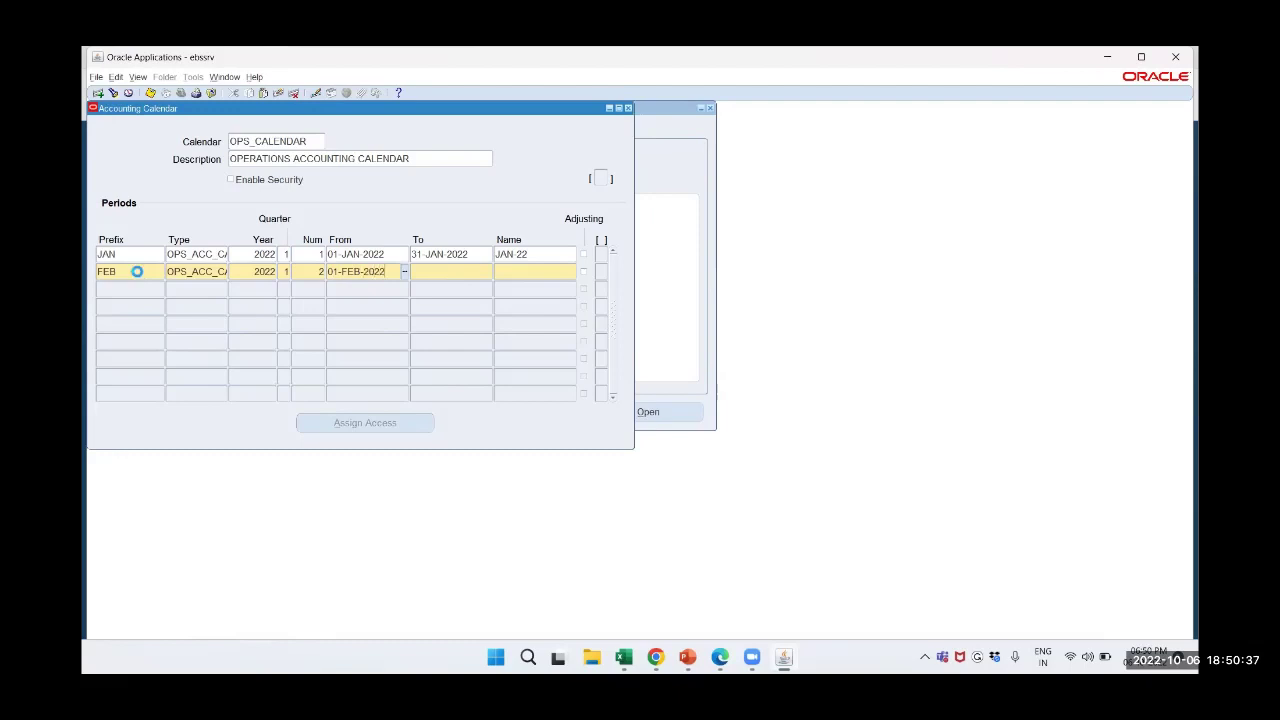
key("Tab")
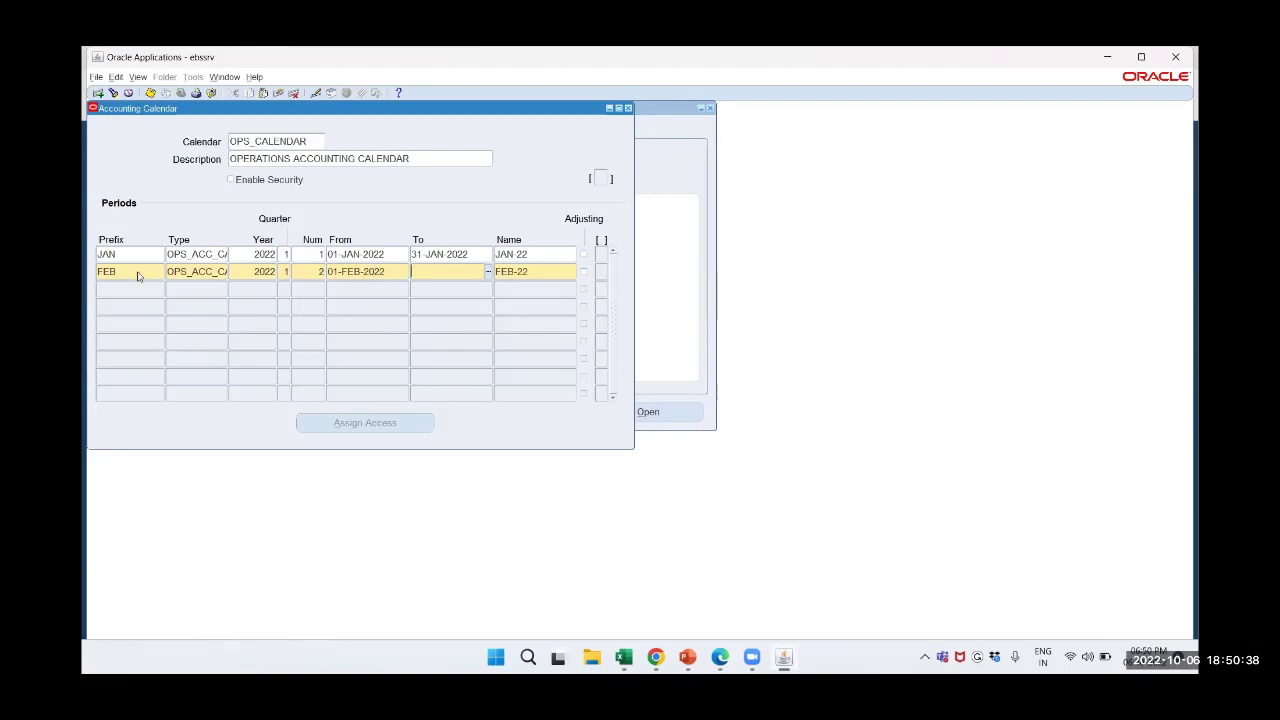
type("28-FEB-2")
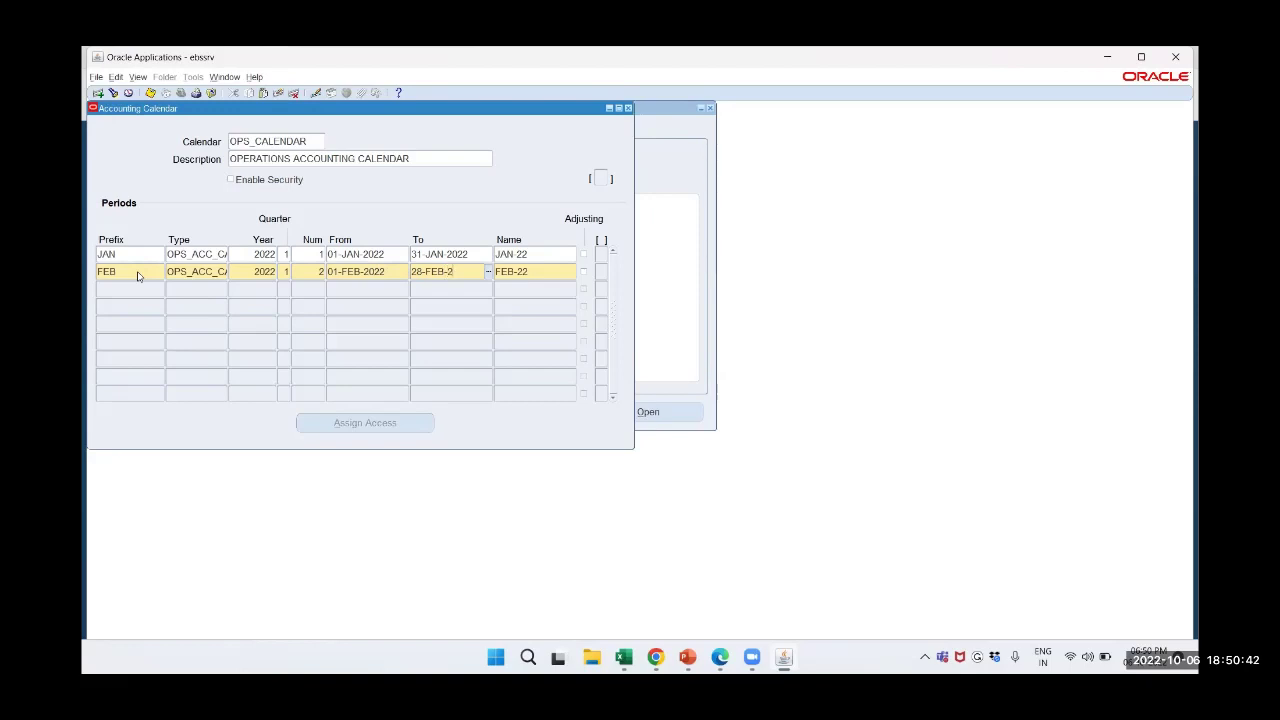
type("022")
key("Tab")
key("Tab")
key("Tab")
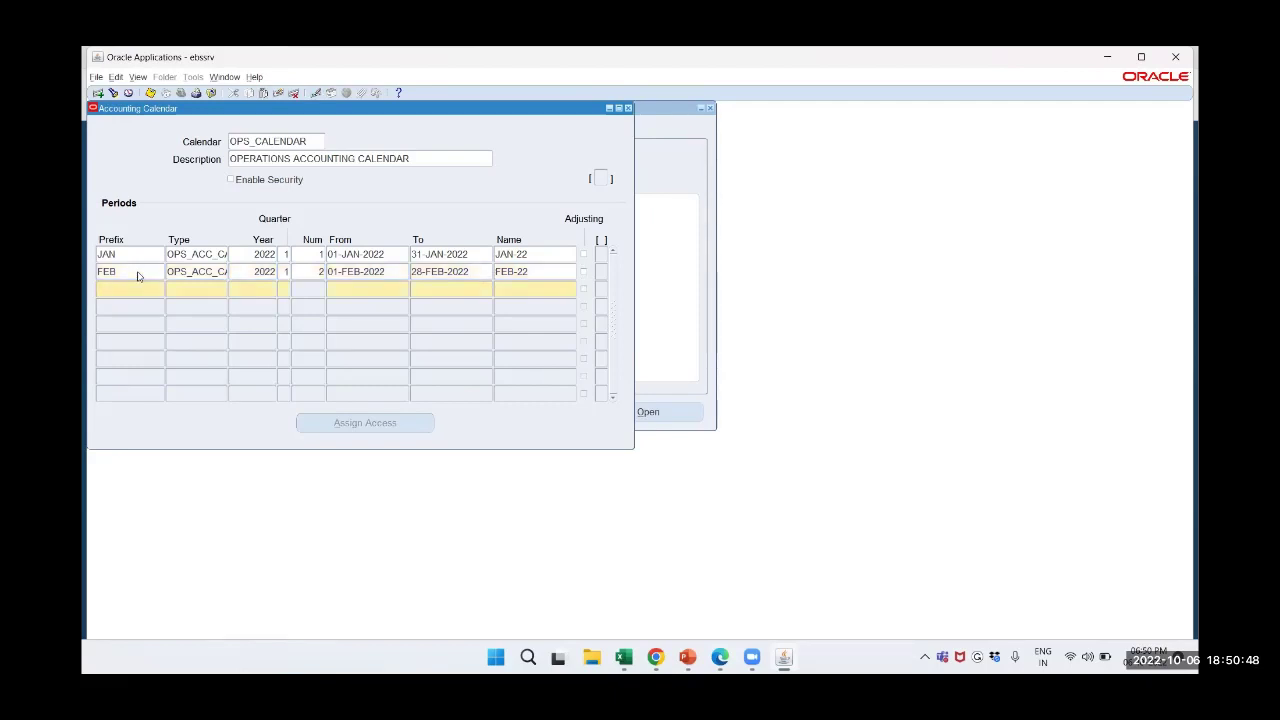
Add MAR-22: type OPS_ACC_CAL, 2022, quarter 1, number 3, 01-MAR-2022 to 31-MAR-2022
type("MAR")
key("Tab")
type("OPS")
key("Tab")
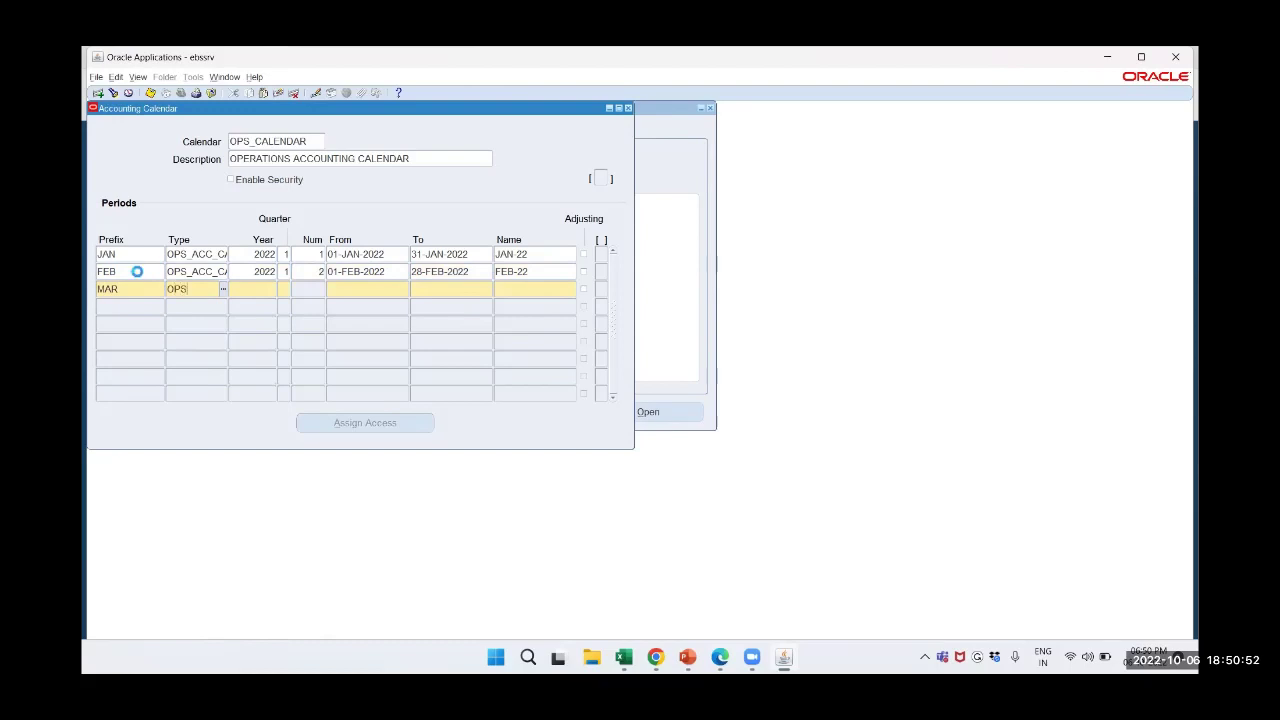
type("2022")
key("Tab")
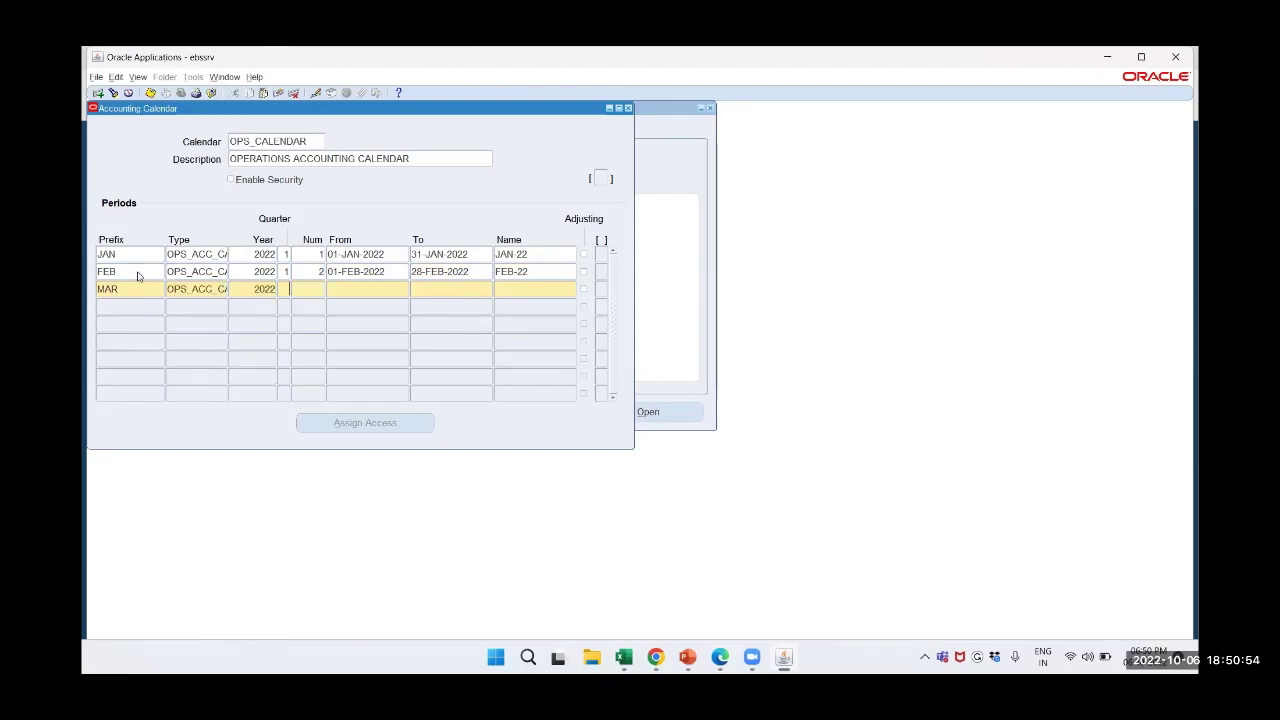
key("Tab")
type("3")
key("Tab")
type("01-MAR")
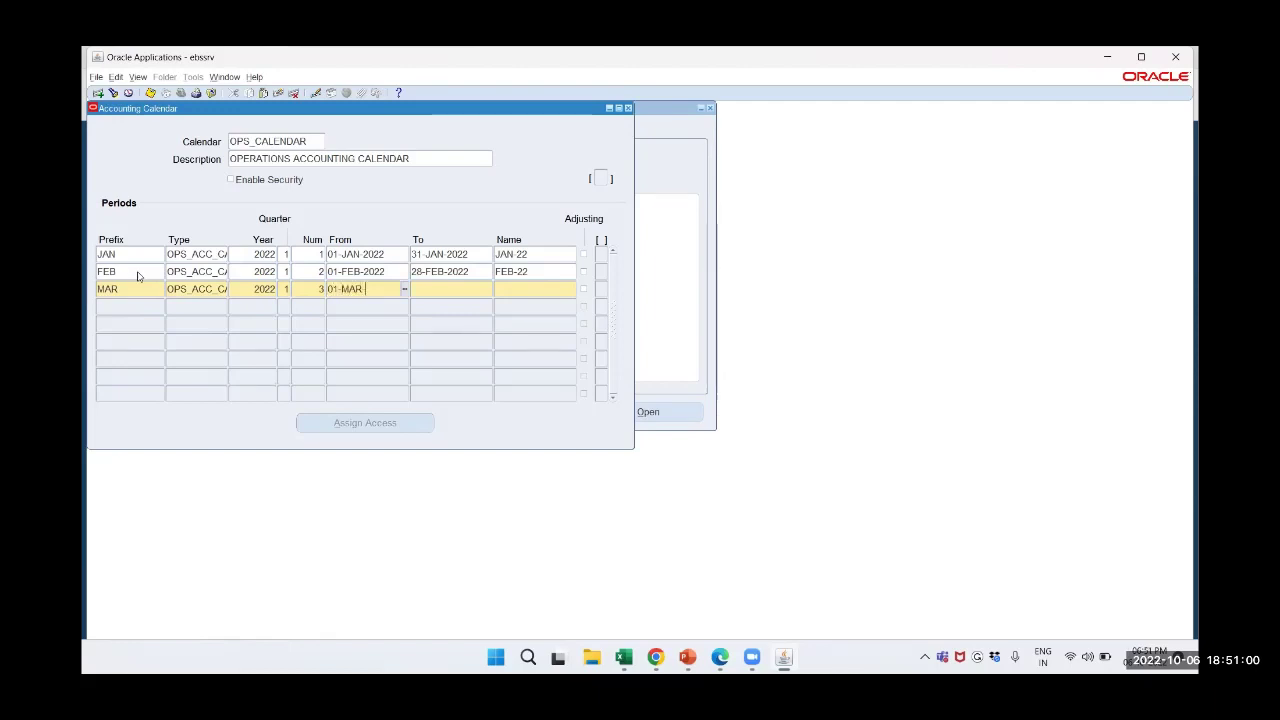
type("-2022")
key("Tab")
type("3")
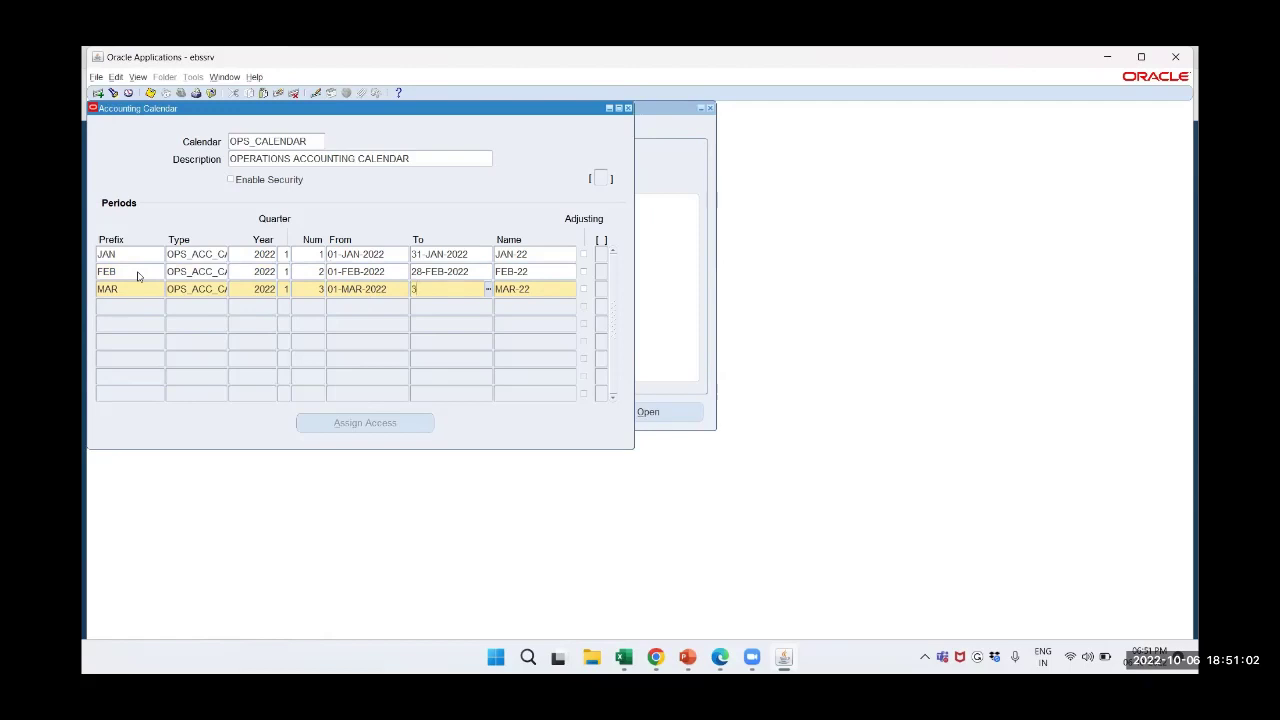
type("1-MAR-2022")
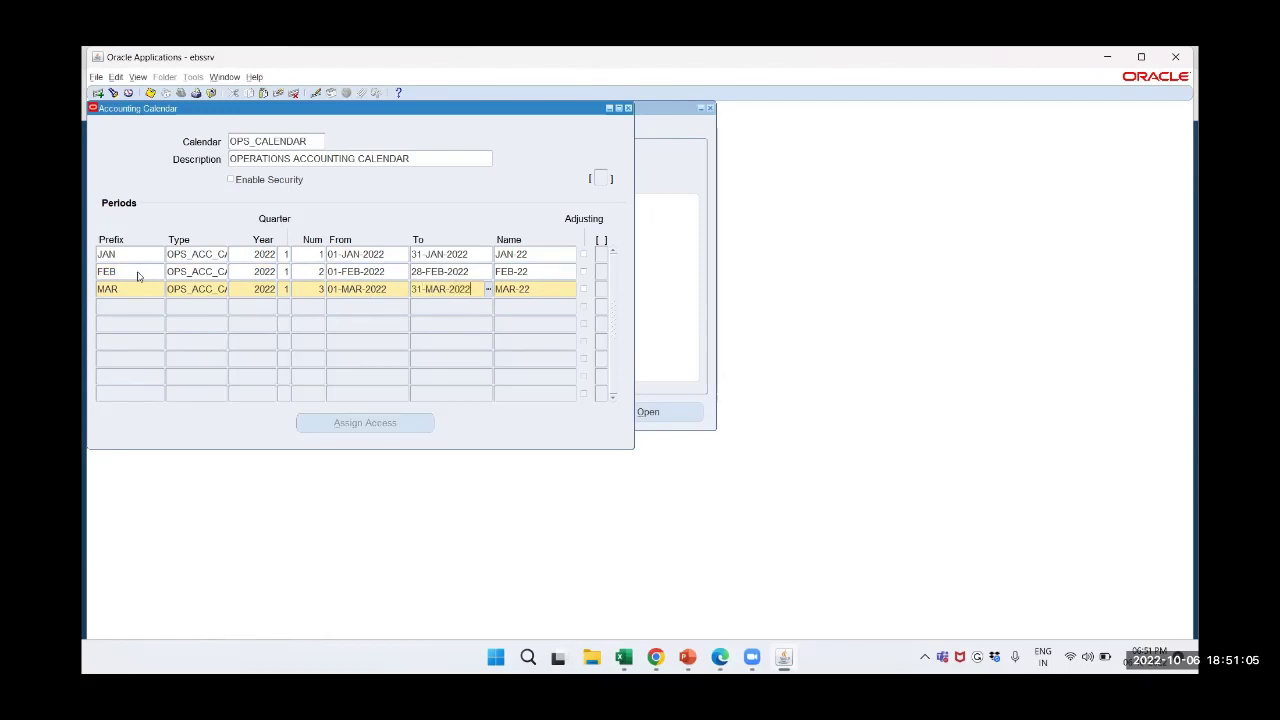
key("Tab")
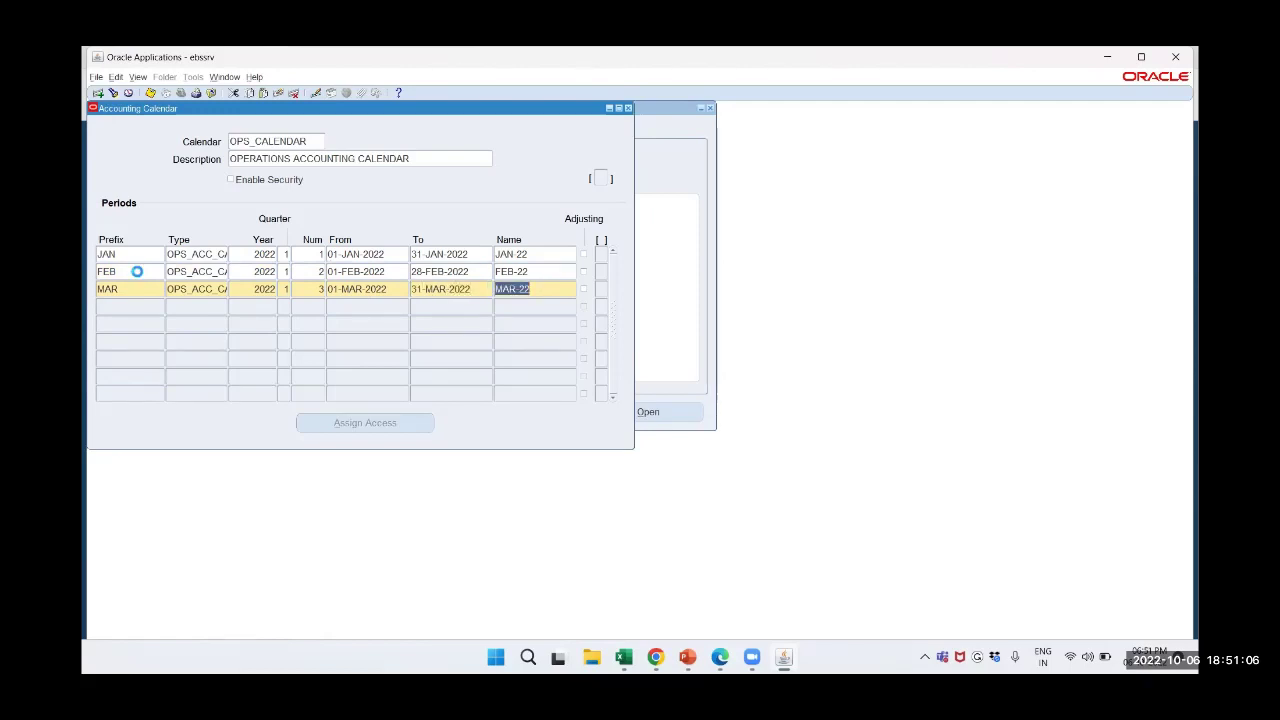
key("Tab")
key("Tab")
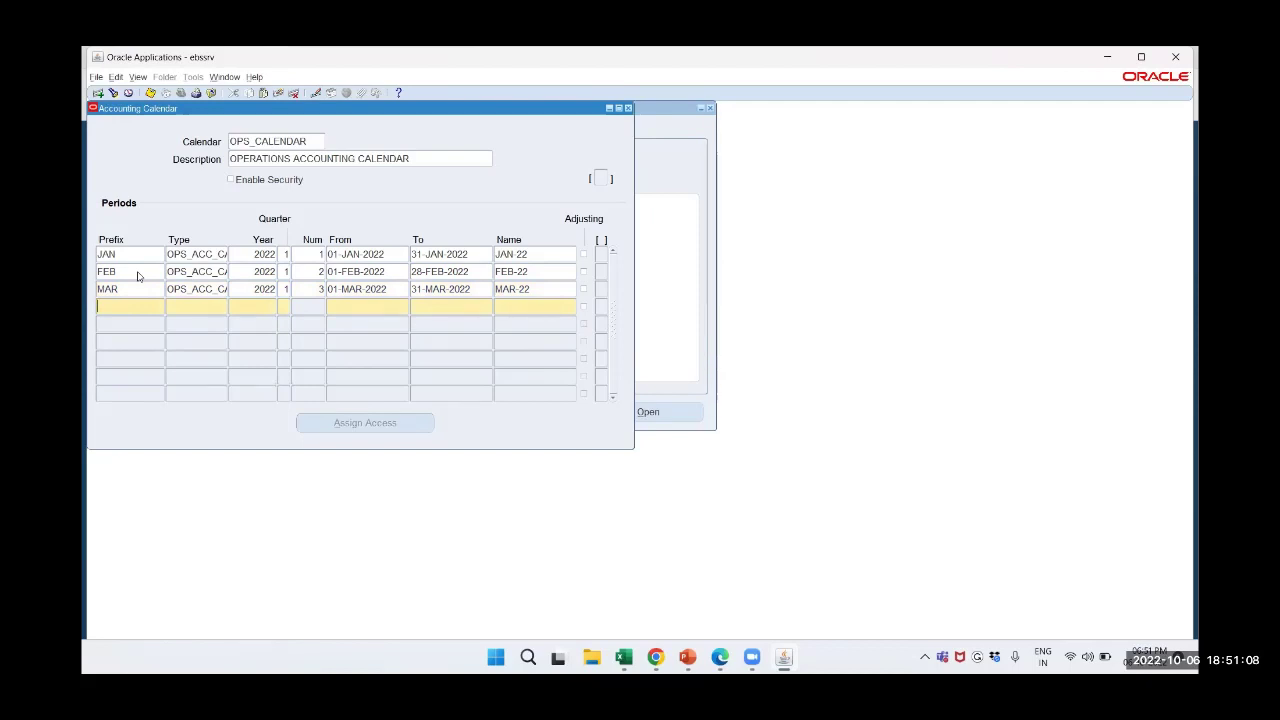
Start the APR row with type OPS_ACC_CAL, year 2022, quarter 2, number 4
type("APR")
key("Tab")
type("OPS")
key("Tab")
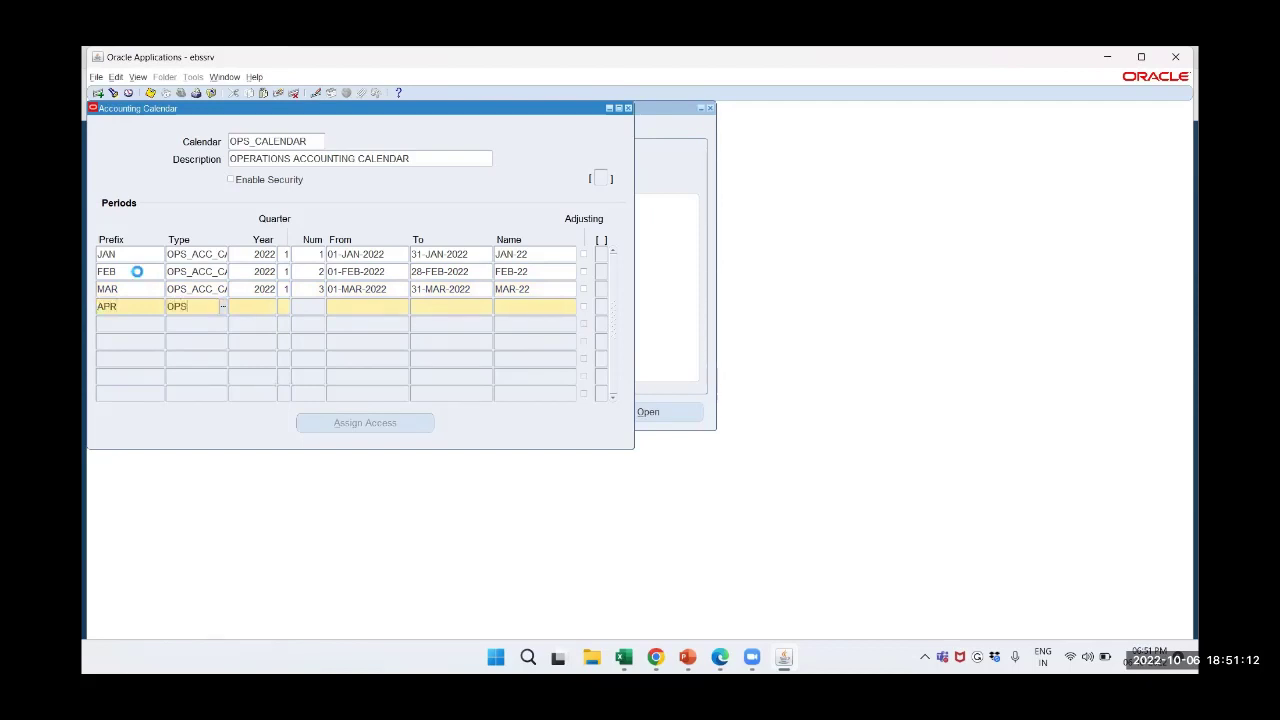
type("2022")
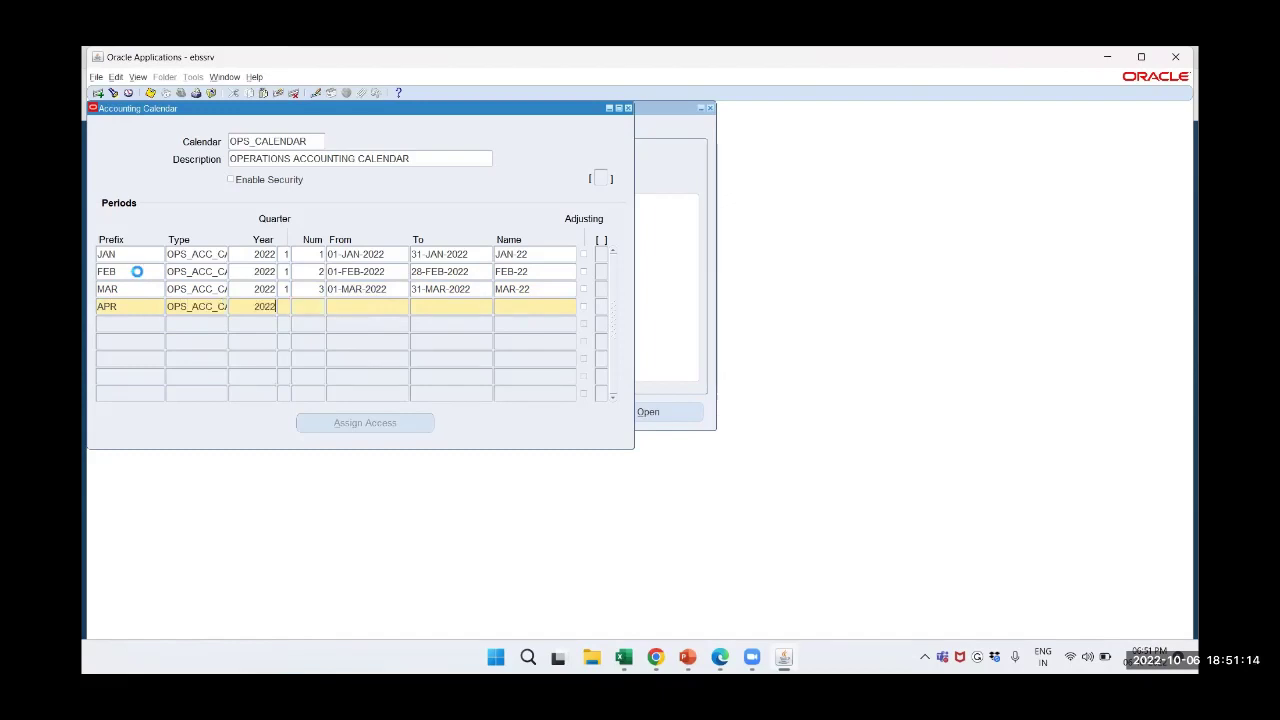
key("Tab")
type("2")
key("Tab")
type("4")
key("Tab")
Set the APR-22 dates to 01-APR-2022 through 30-APR-2022
type("01-")
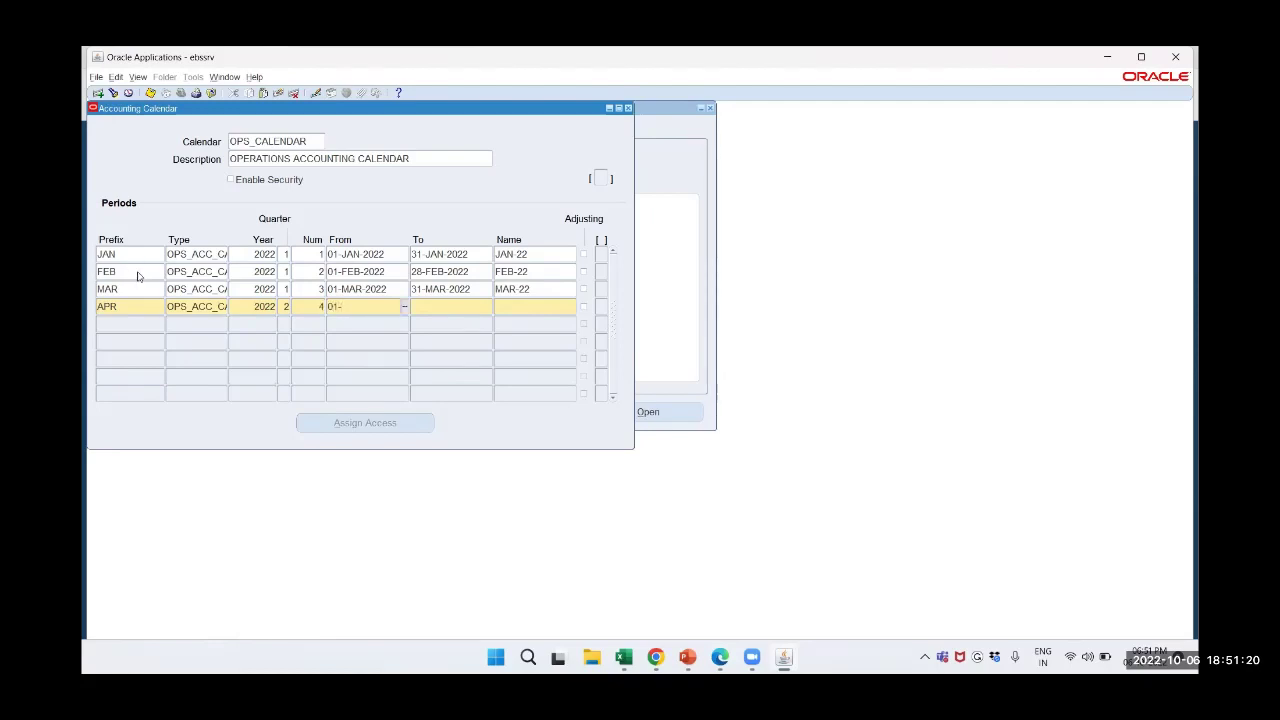
type("PAR")
key("BackSpace")
key("BackSpace")
key("BackSpace")
type("APR")
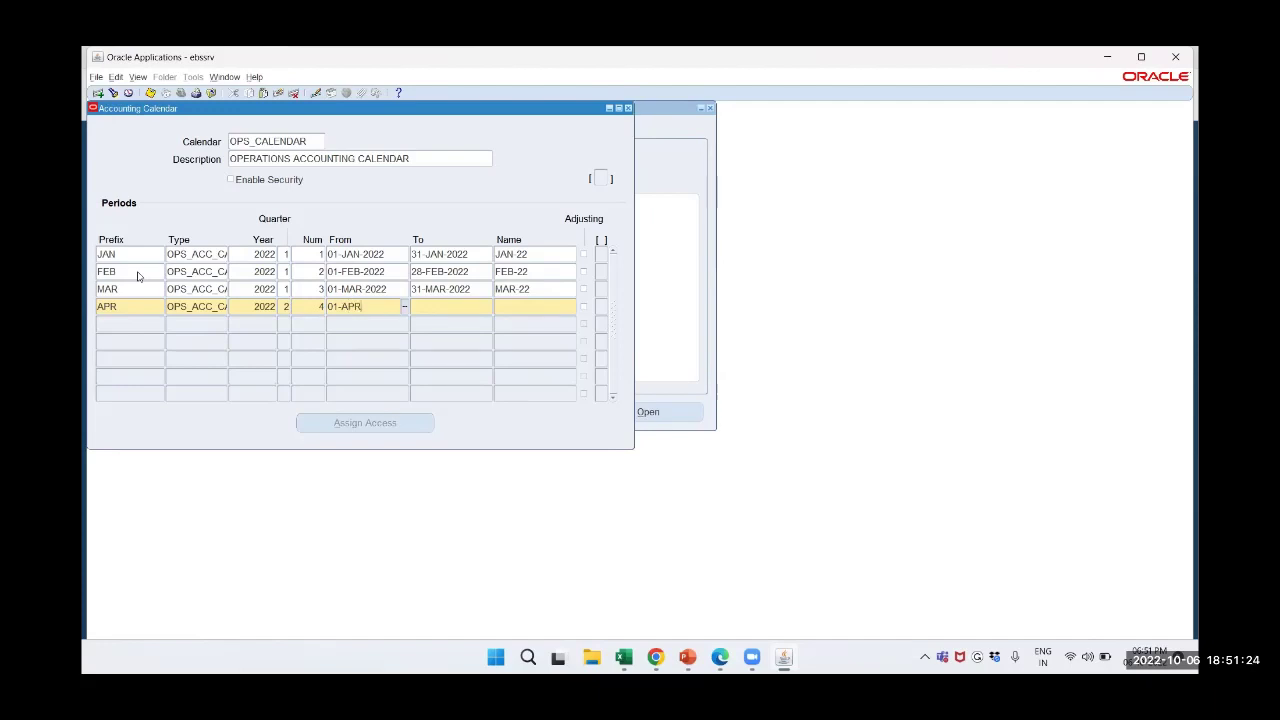
type("-2022")
key("Tab")
type("31")
key("BackSpace")
type("0-APR-2022")
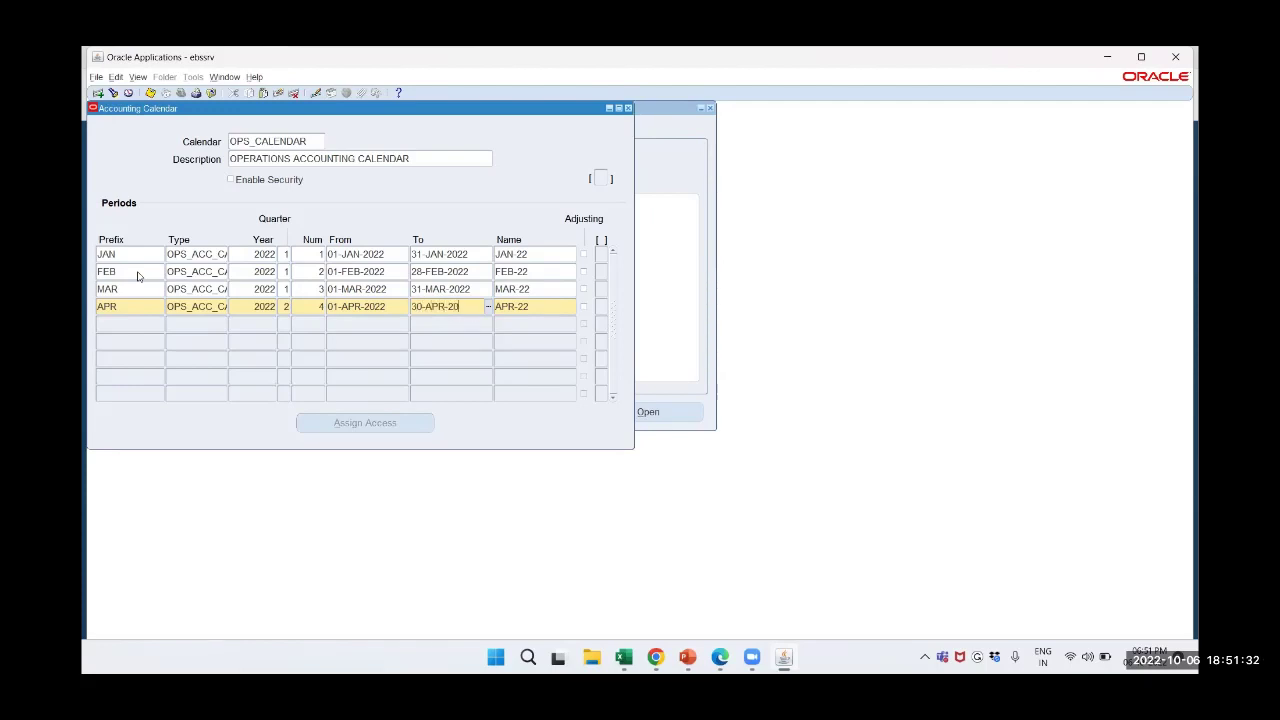
key("Tab")
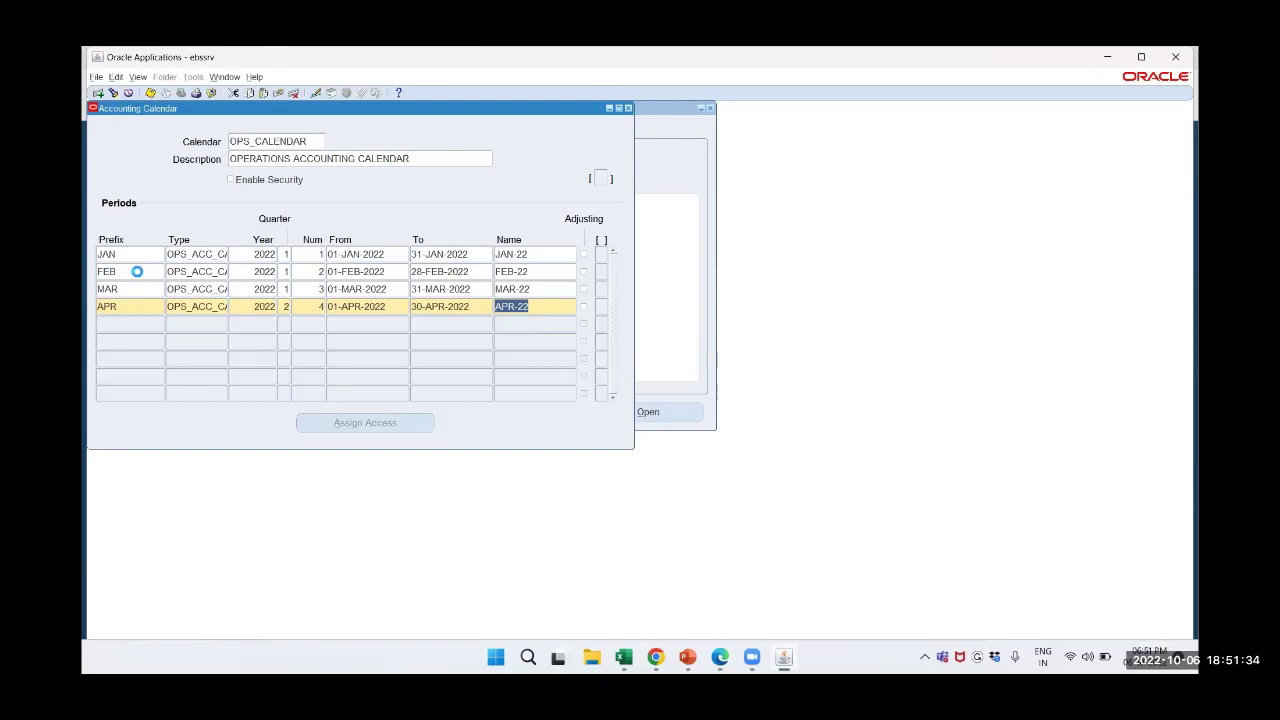
In a new row, enter prefix MAY, type OPS, year 2022, quarter 2, number 5
key("Tab")
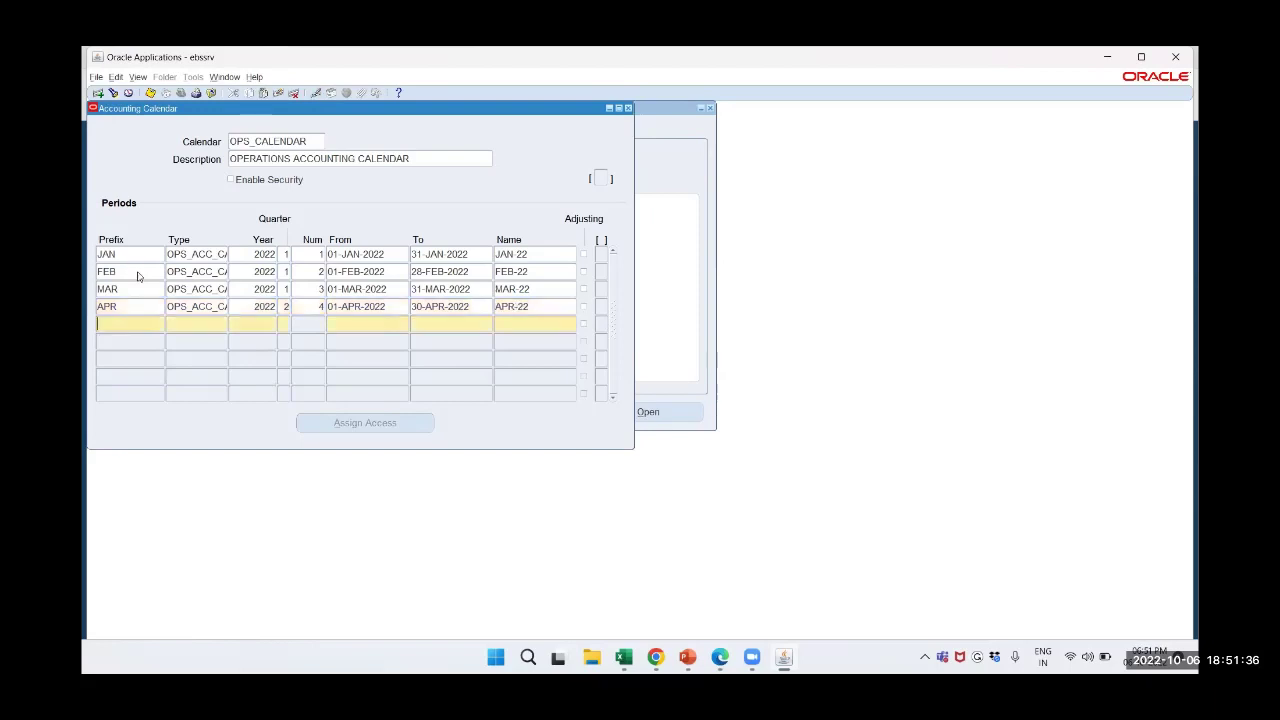
type("MAY")
key("Tab")
type("OPS")
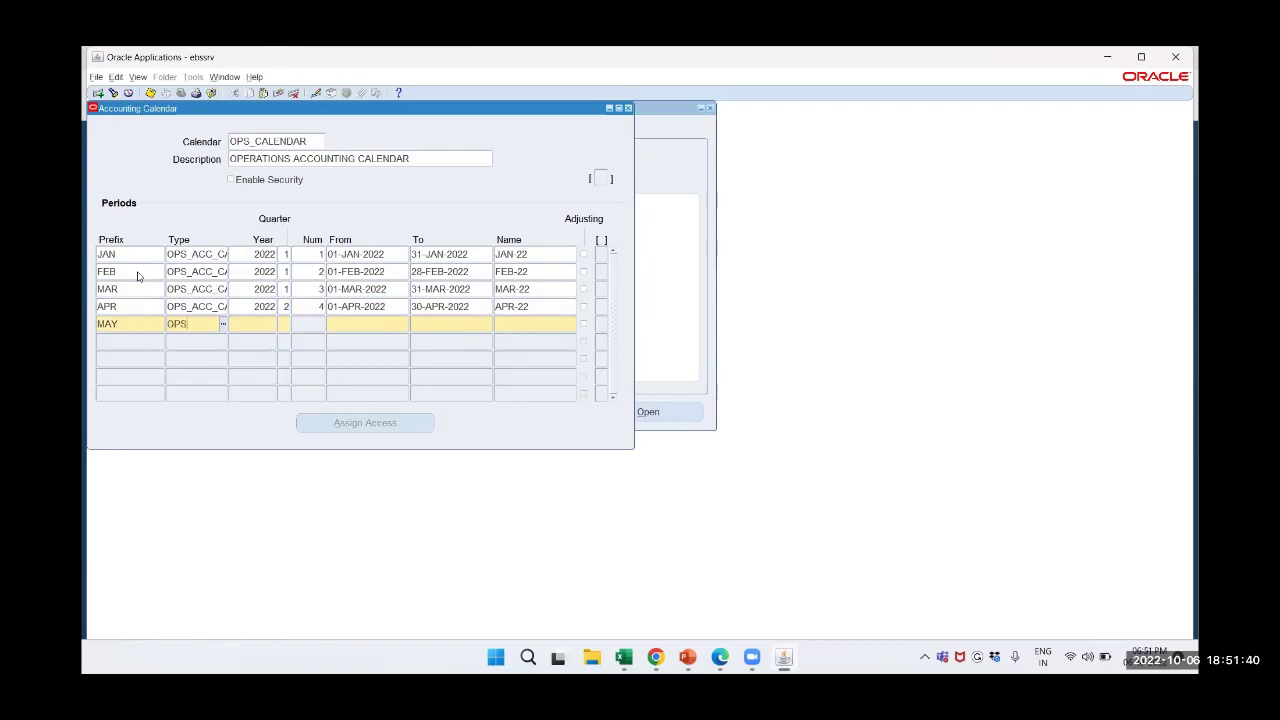
key("Tab")
type("2022")
key("Tab")
type("2")
key("Tab")
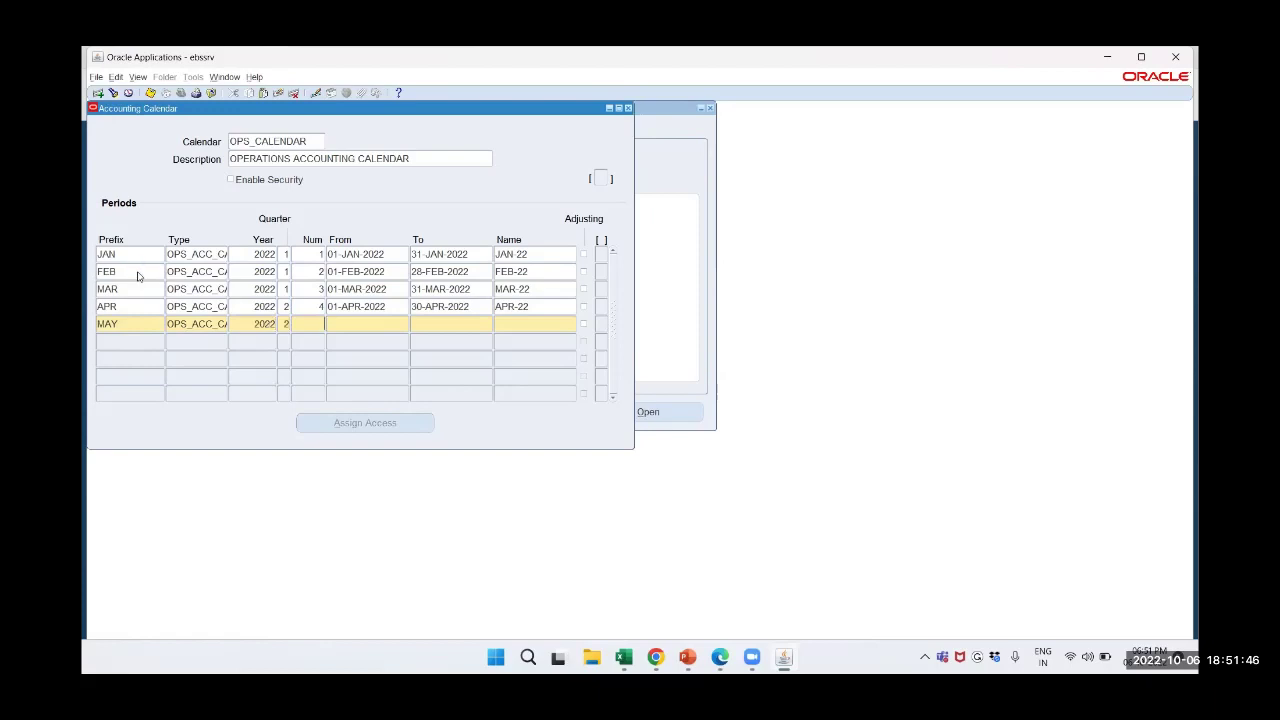
type("5")
key("Tab")
Date MAY-22 from 01-MAY-2022 to 31-MAY-2022 and move to a new row
type("01-MAY-2022")
key("Tab")
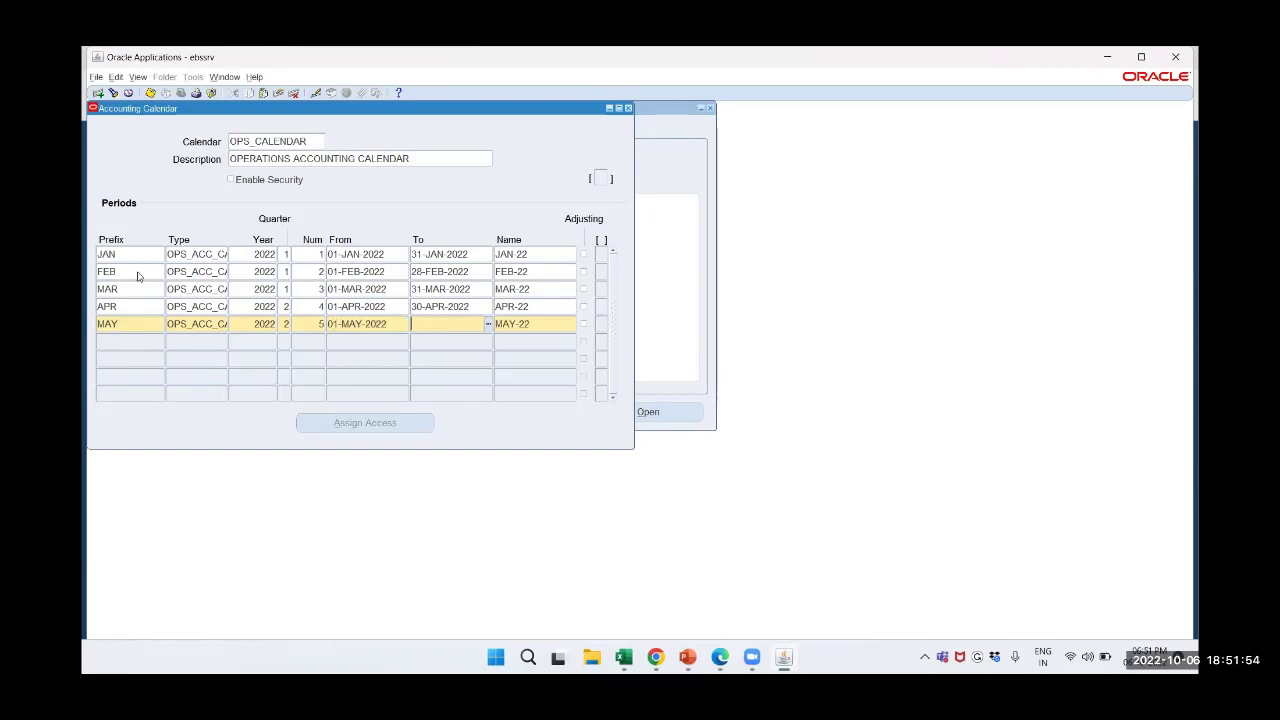
type("31-MAY")
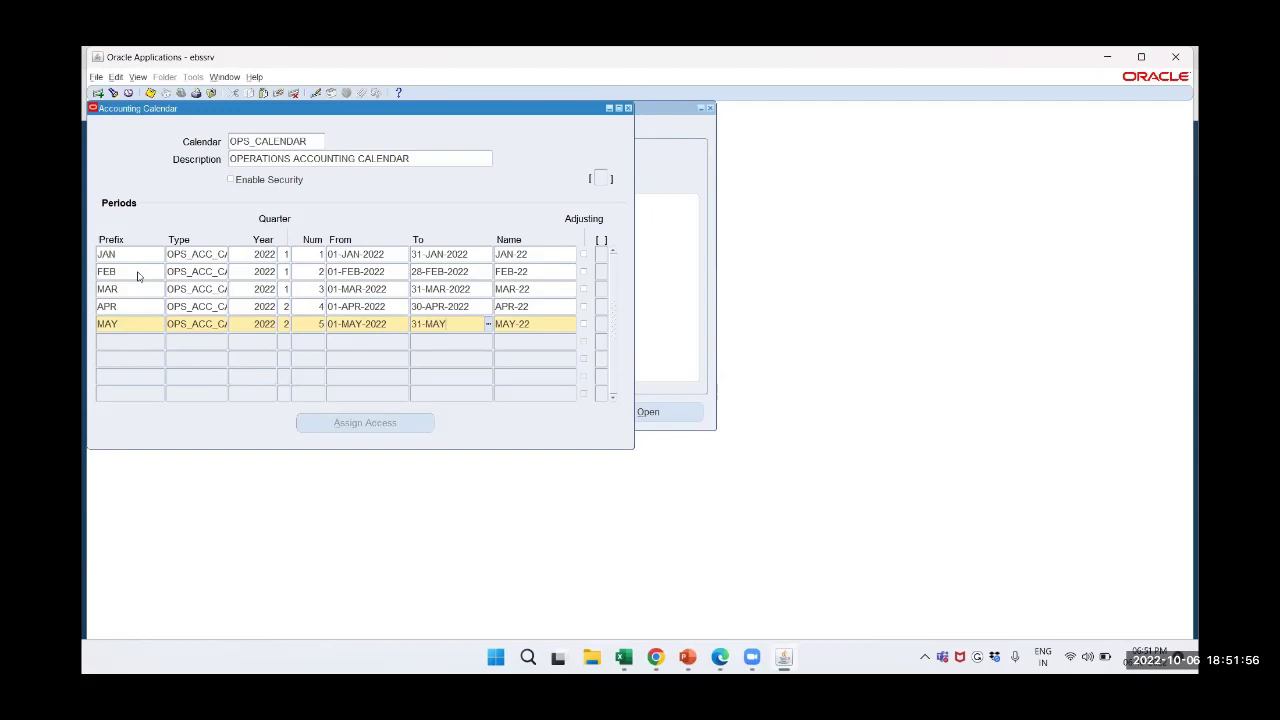
type("-2022")
key("Tab")
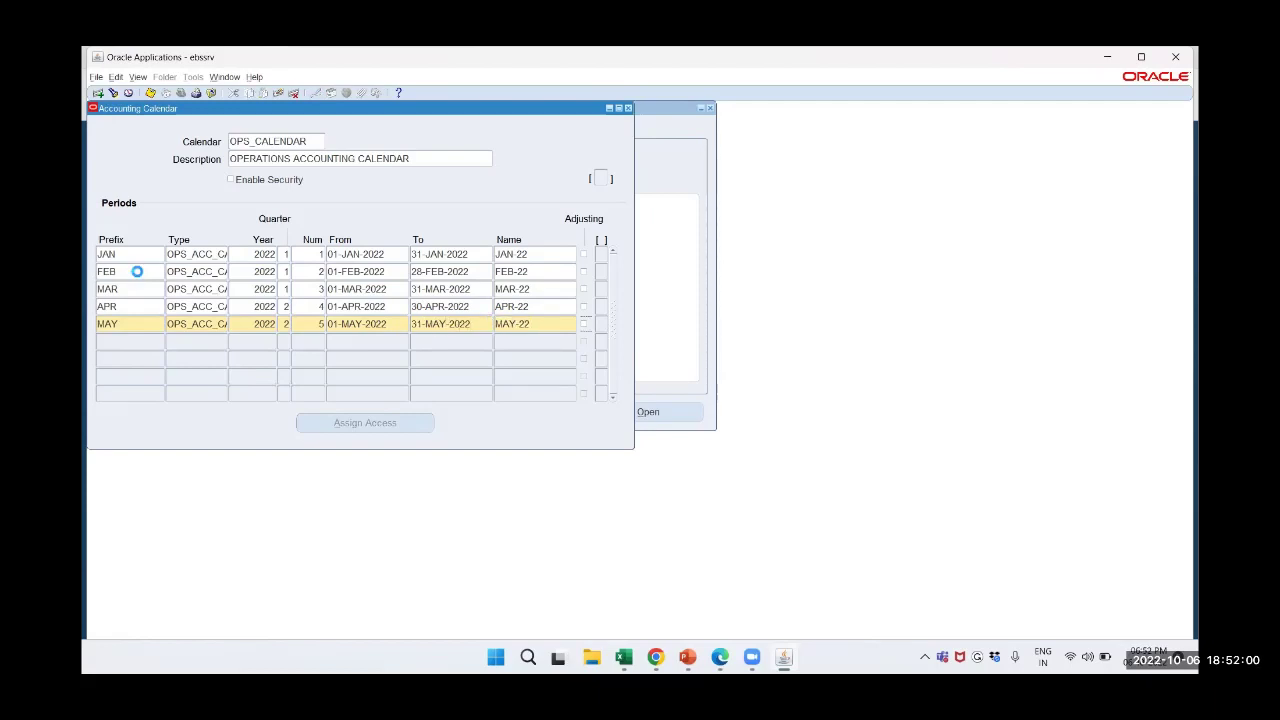
key("Tab")
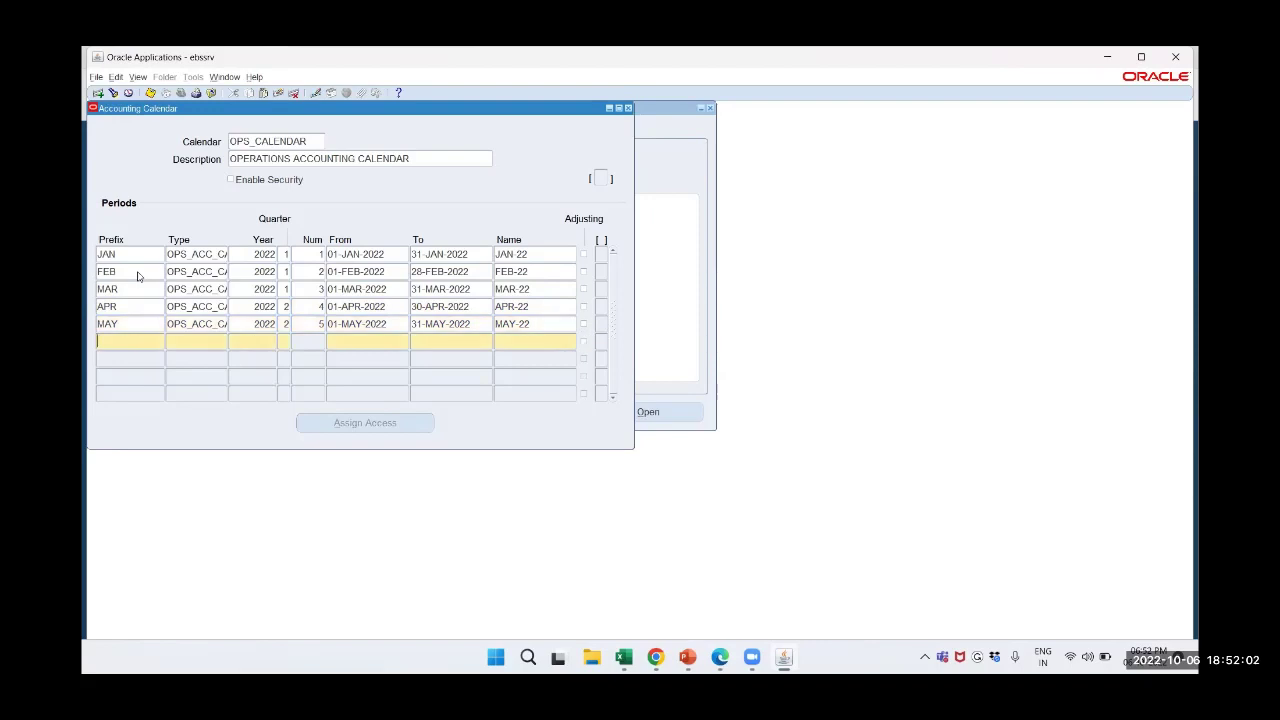
Enter prefix JUN, type OPS, year 2022, quarter 2, number 6
type("JUN")
key("Tab")
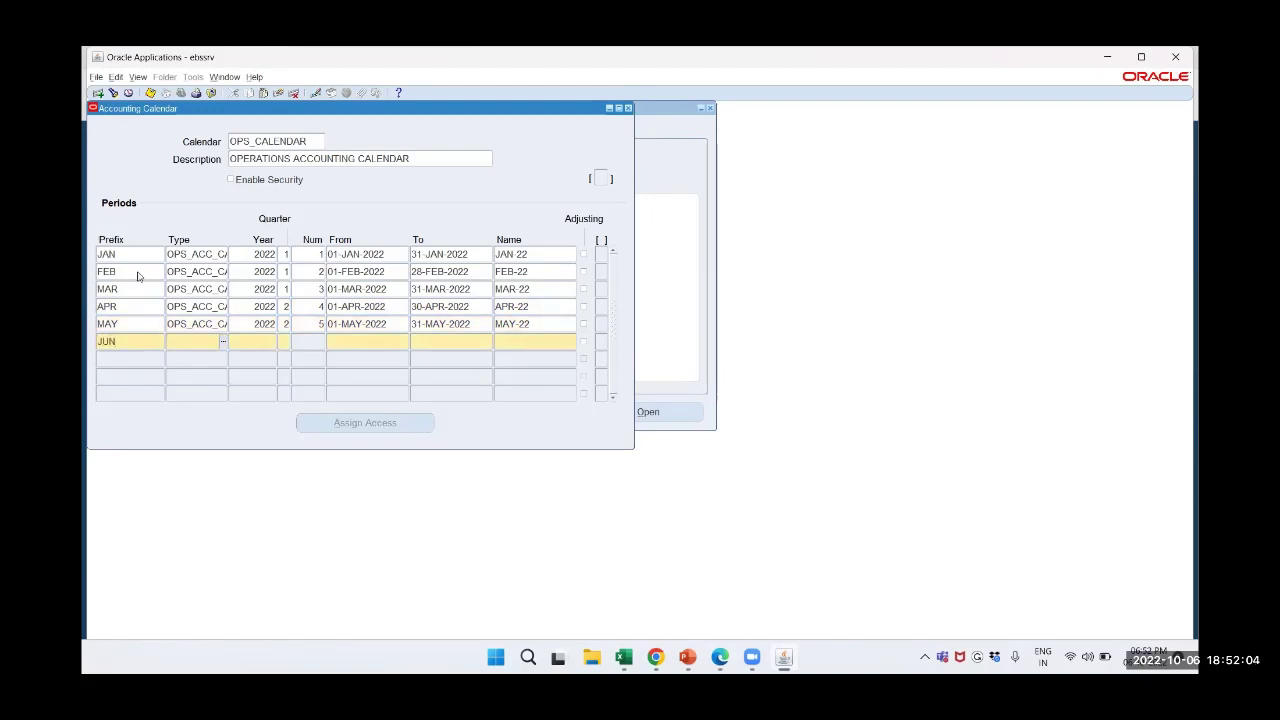
type("OPS")
key("Tab")
type("2022")
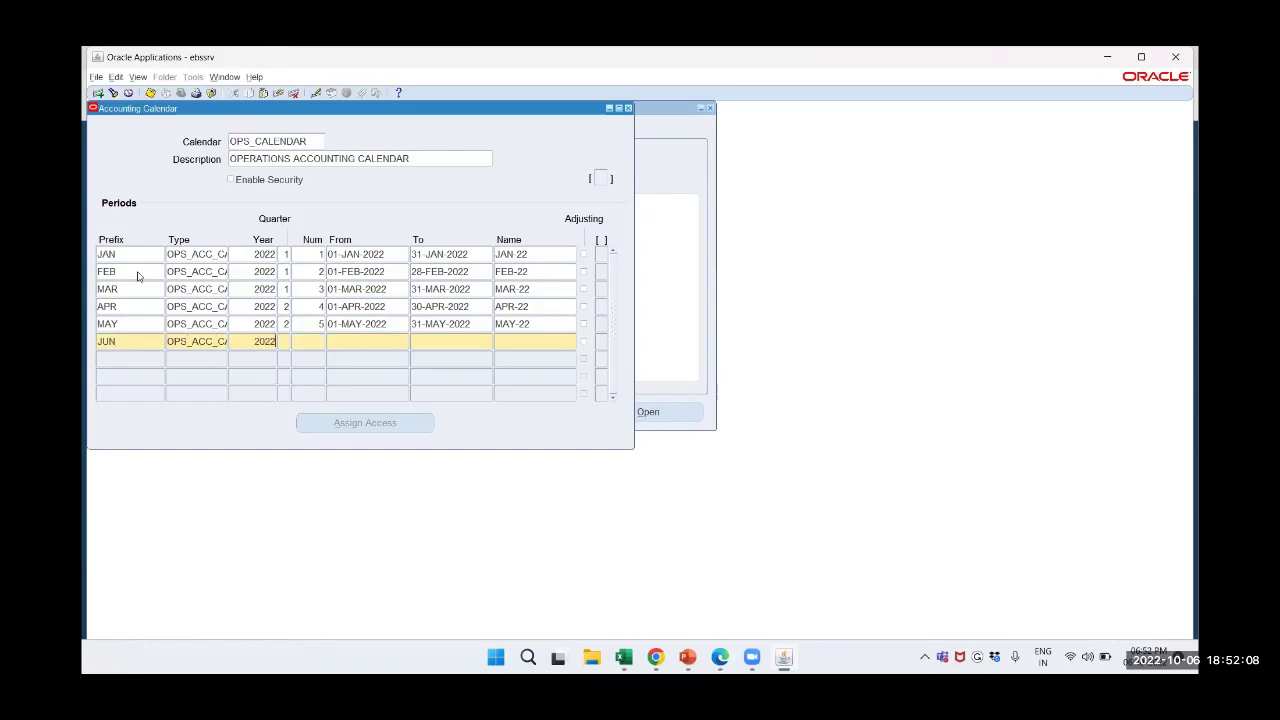
key("Tab")
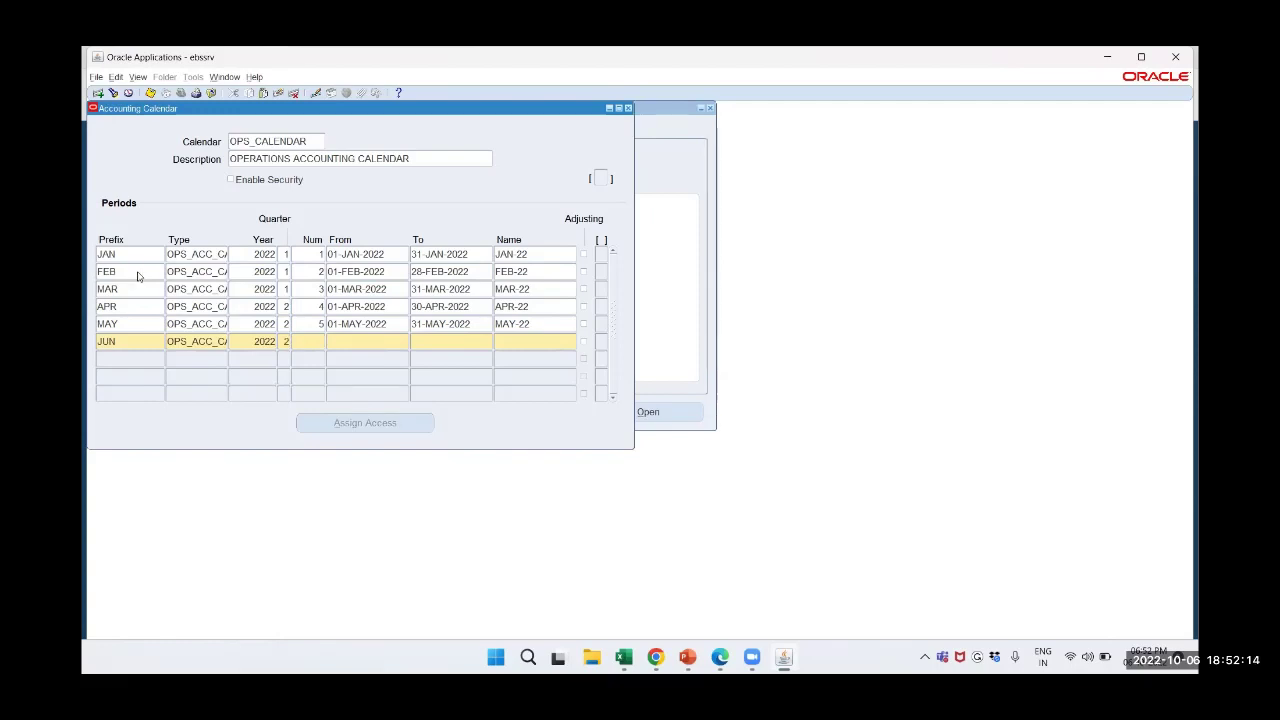
key("Tab")
type("6")
key("Tab")
Date JUN-22 from 01-JUN-2022 to 30-JUN-2022 and move to a new row
type("01-J")
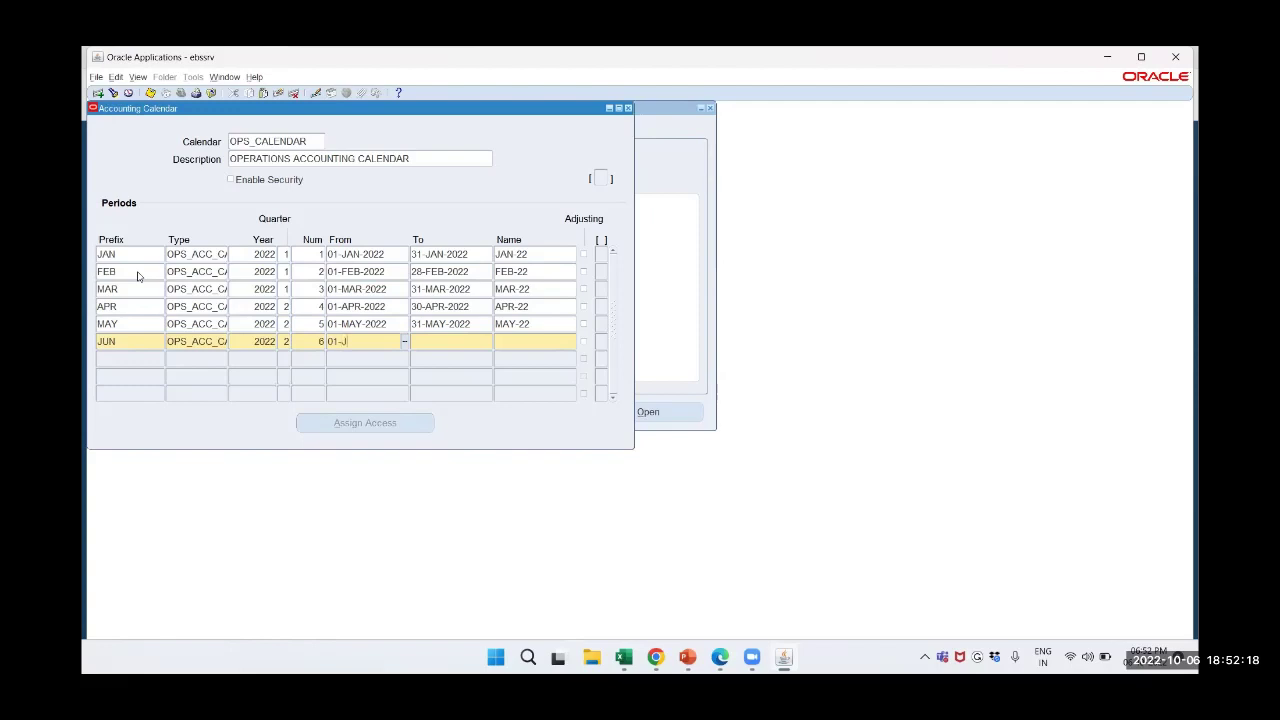
type("UN-2022")
key("Tab")
type("30-JUN")
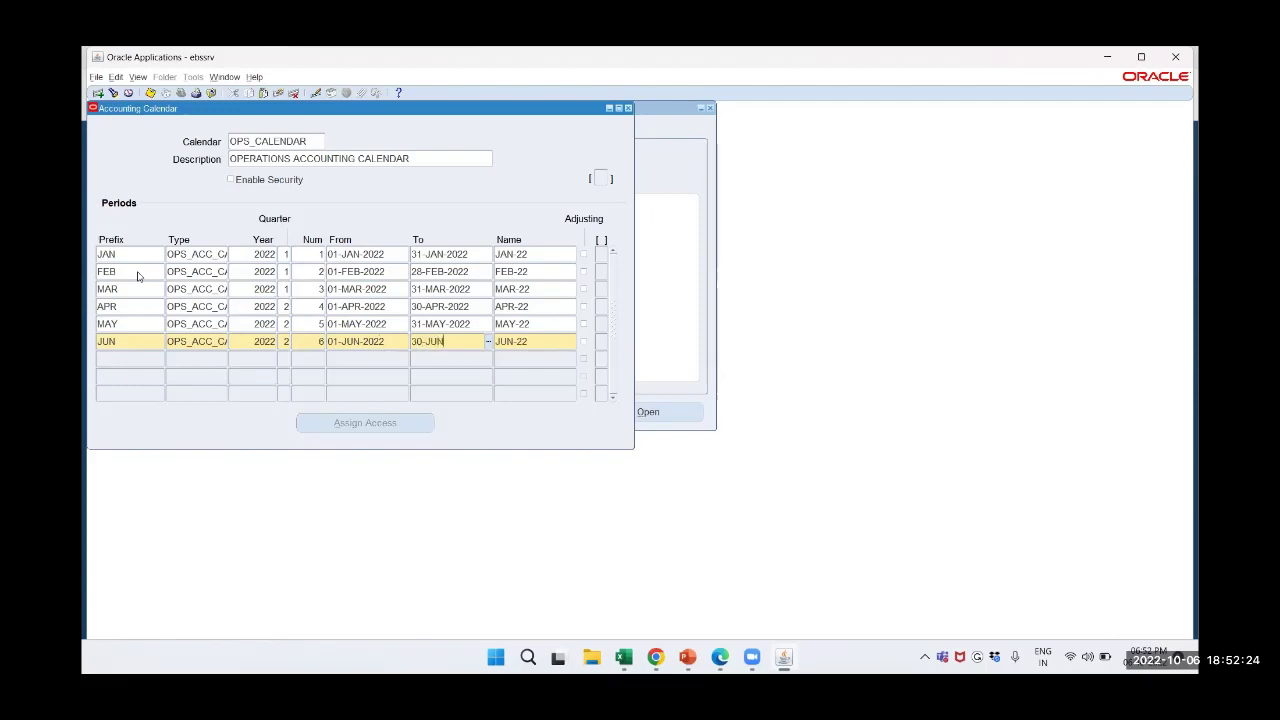
type("-2022")
key("Tab")
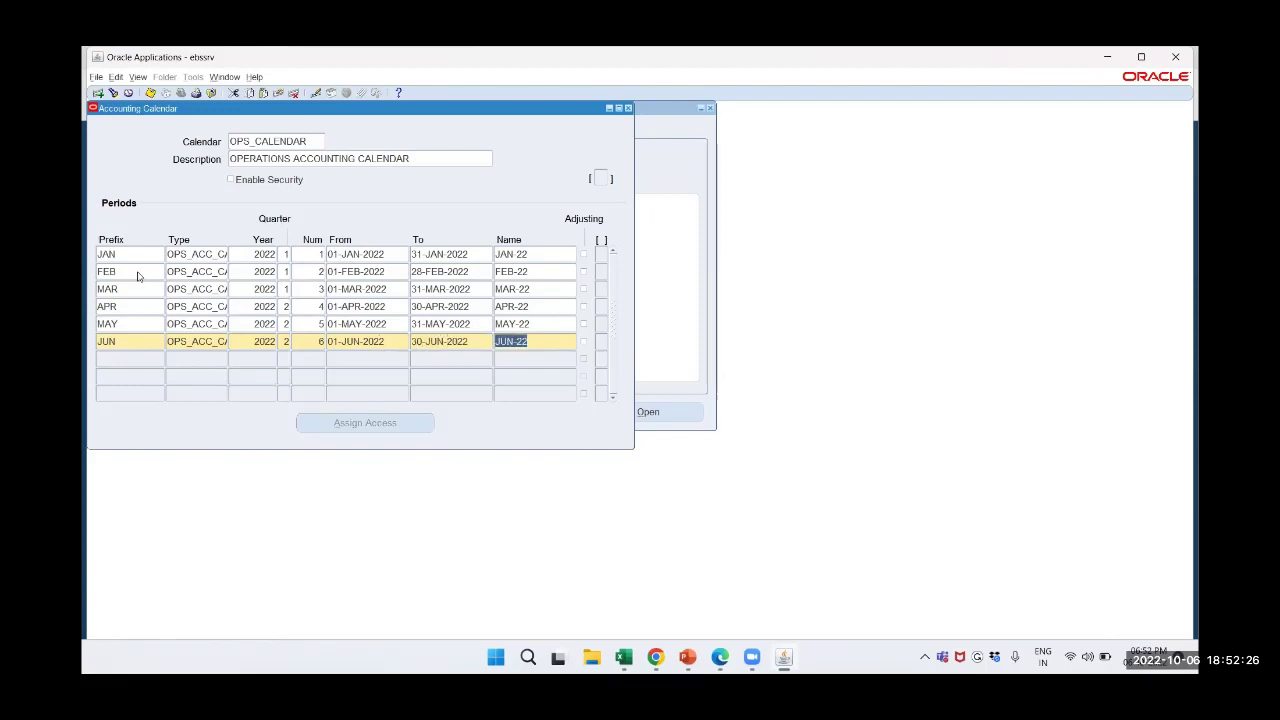
key("Tab")
key("Tab")
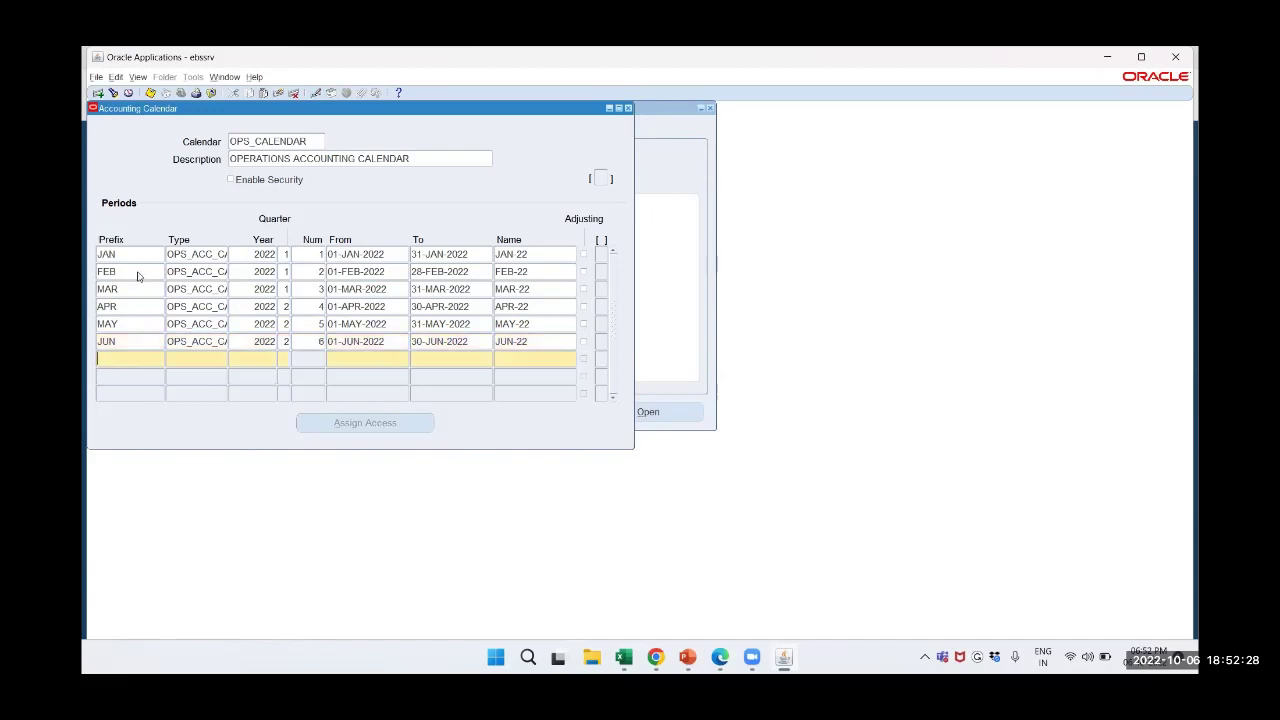
Enter prefix JUL, type OPS, year 2022, quarter 3, number 7
type("JUL")
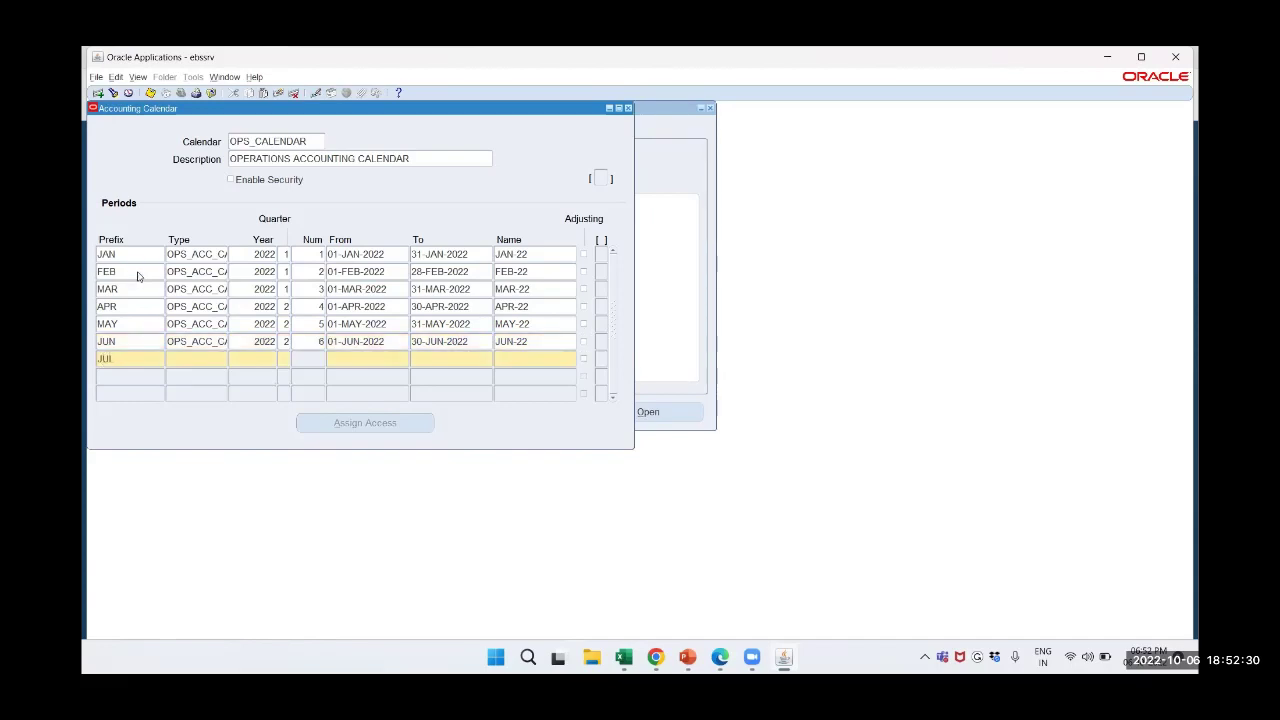
key("Tab")
type("OPS")
key("Tab")
type("2022")
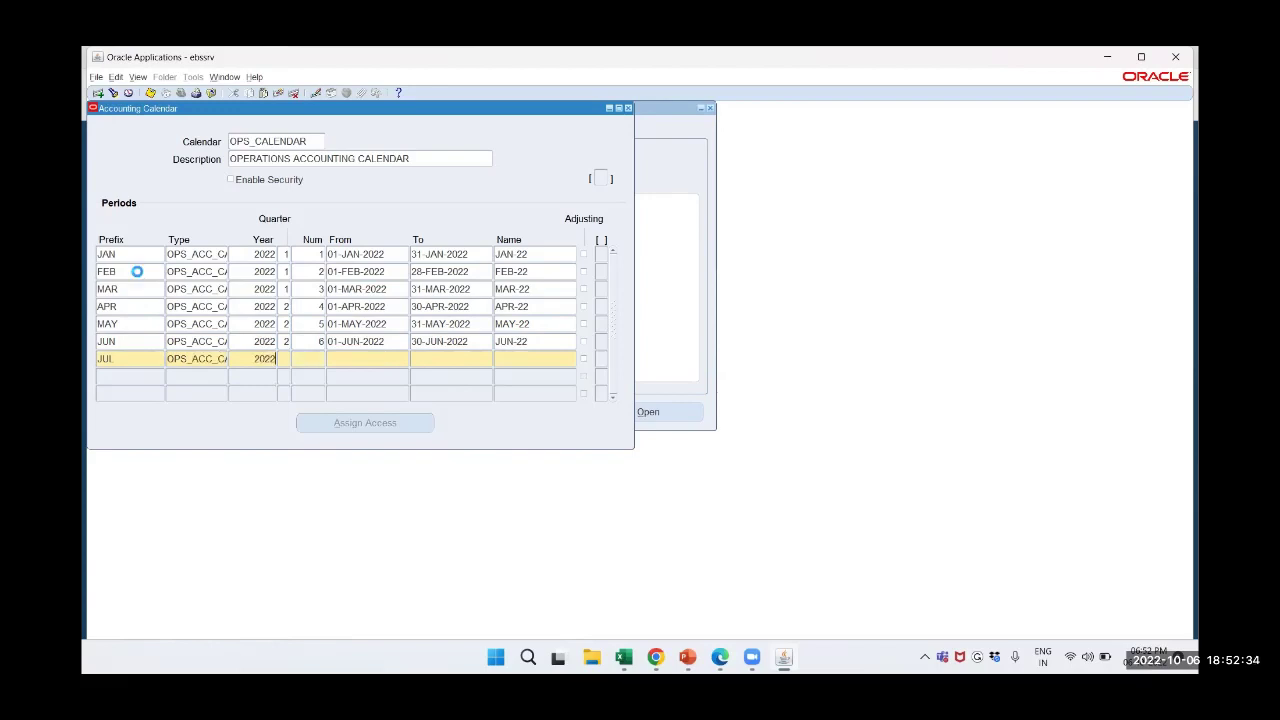
key("Tab")
type("3")
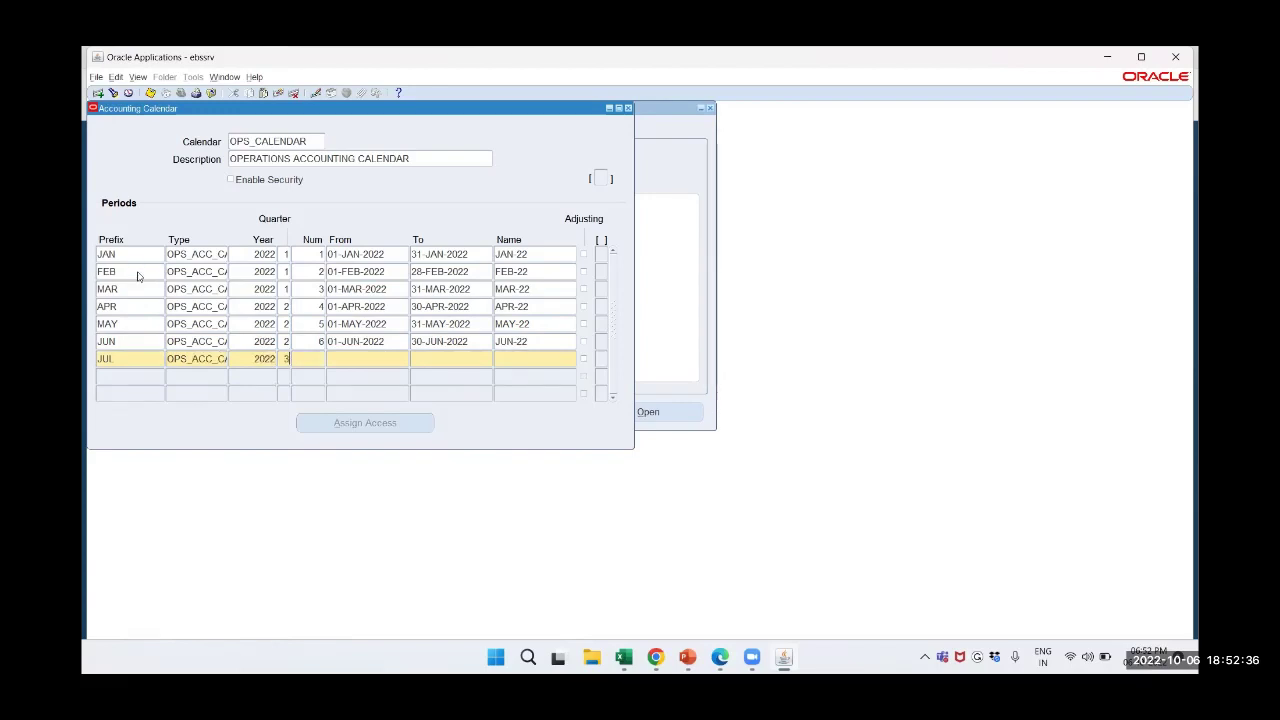
key("Tab")
type("7")
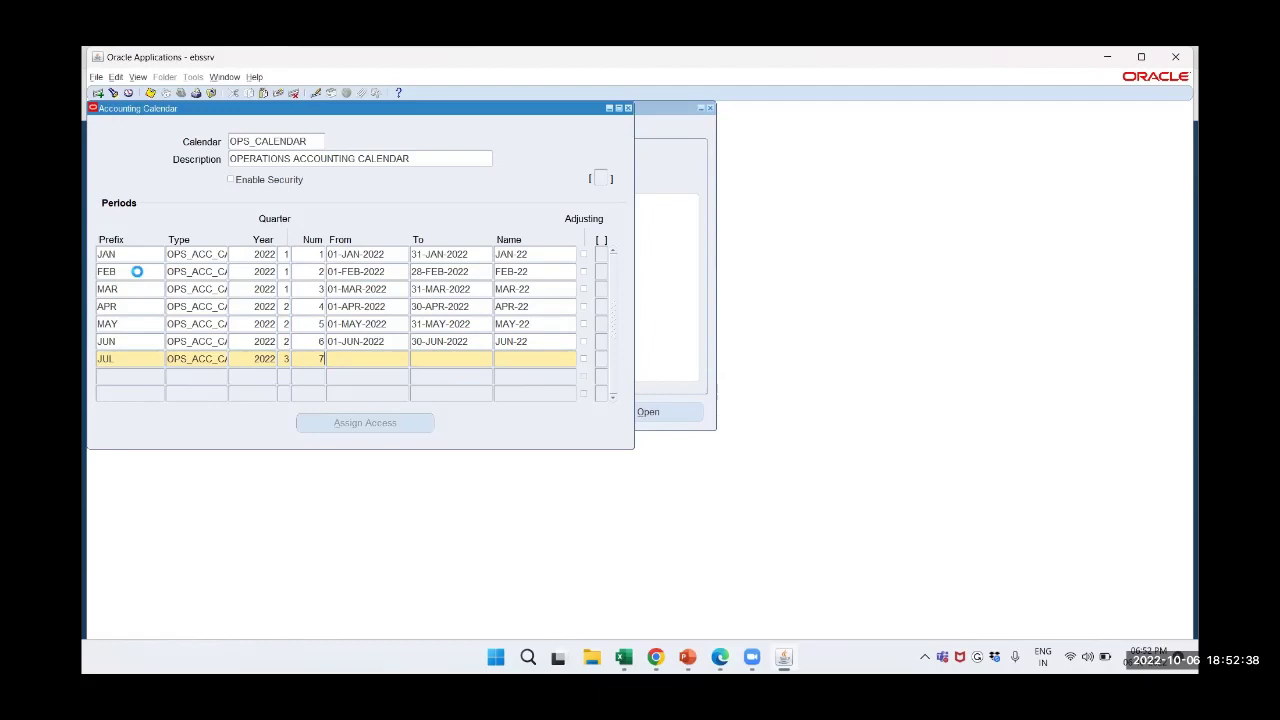
key("Tab")
Date JUL-22 from 01-JUL-2022 to 31-JUL-2022 and move past its name
type("01-")
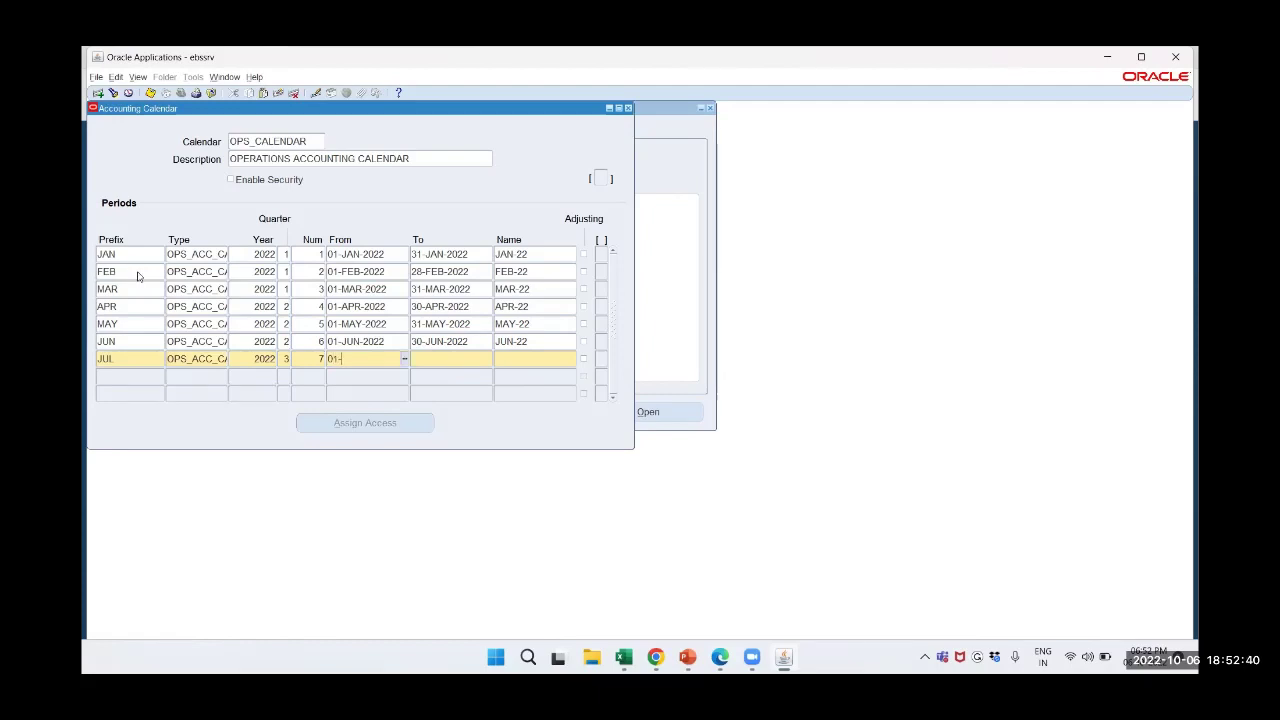
type("JUL-22")
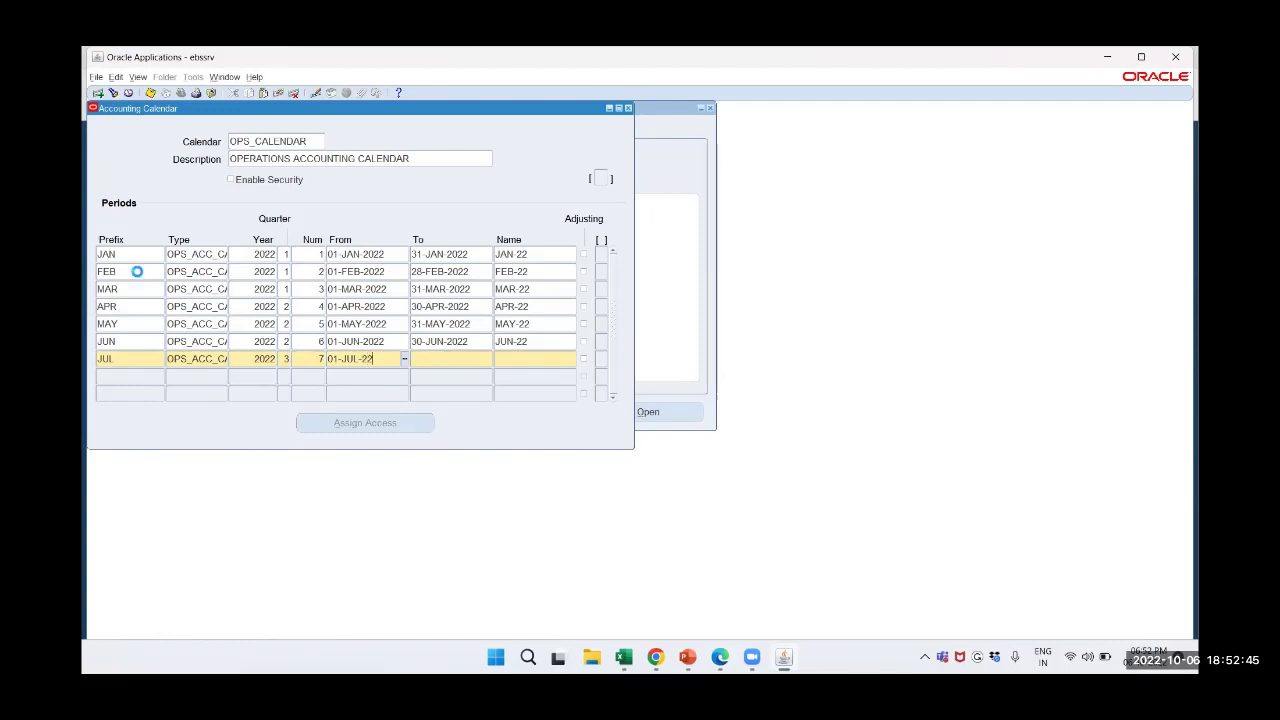
key("Tab")
type("31-JUL")
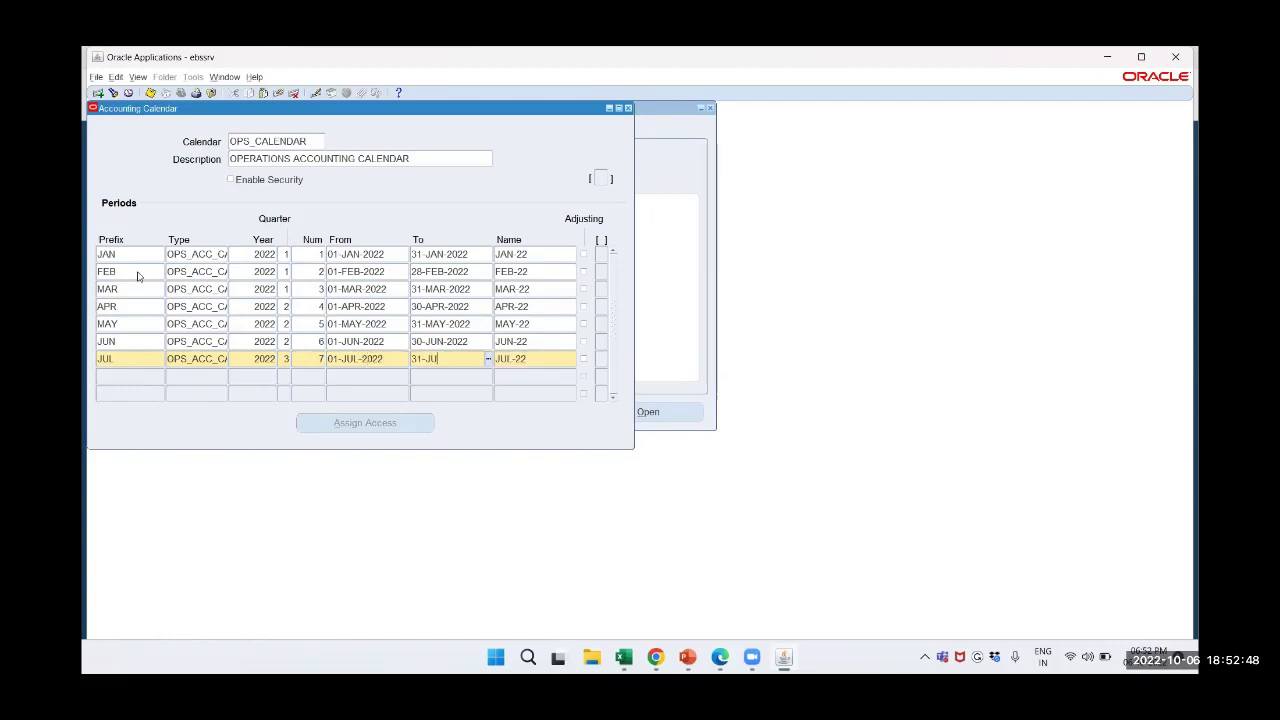
type("-2022")
key("Tab")
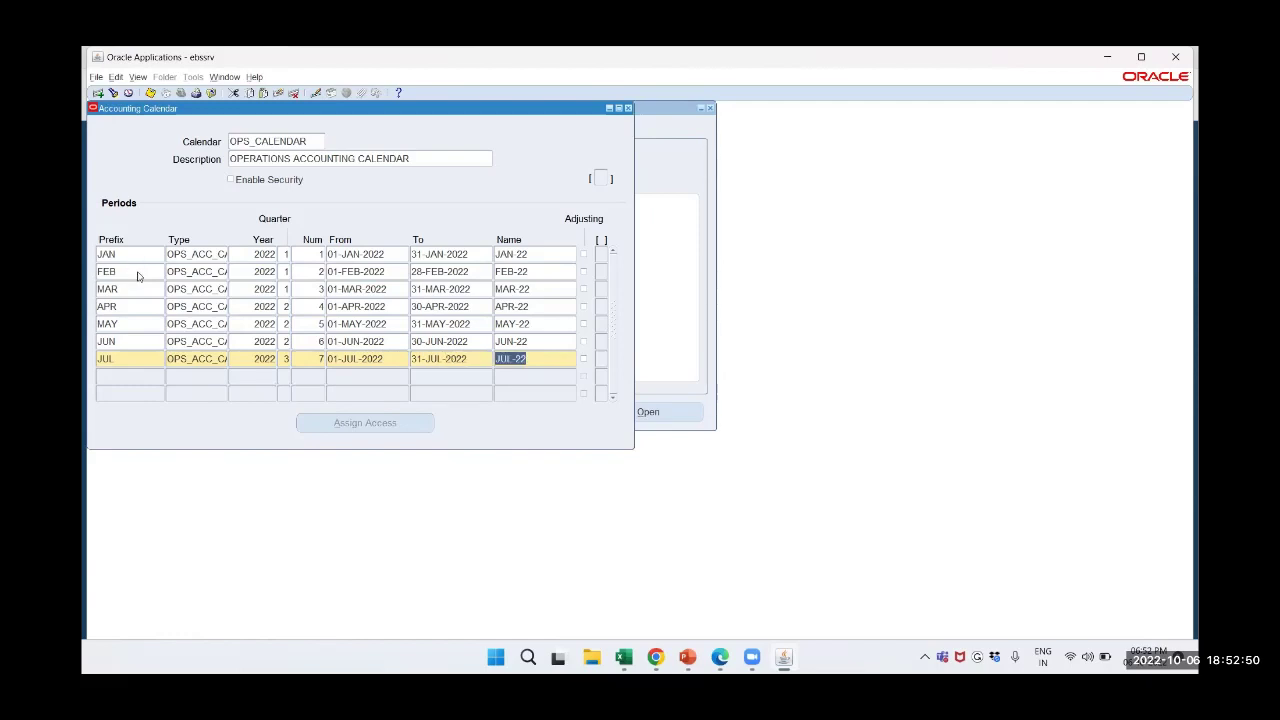
key("Tab")
key("Tab")
Enter prefix AUG, type OPS_ACC_CAL, year 2022, quarter 3, number 8
type("AUG")
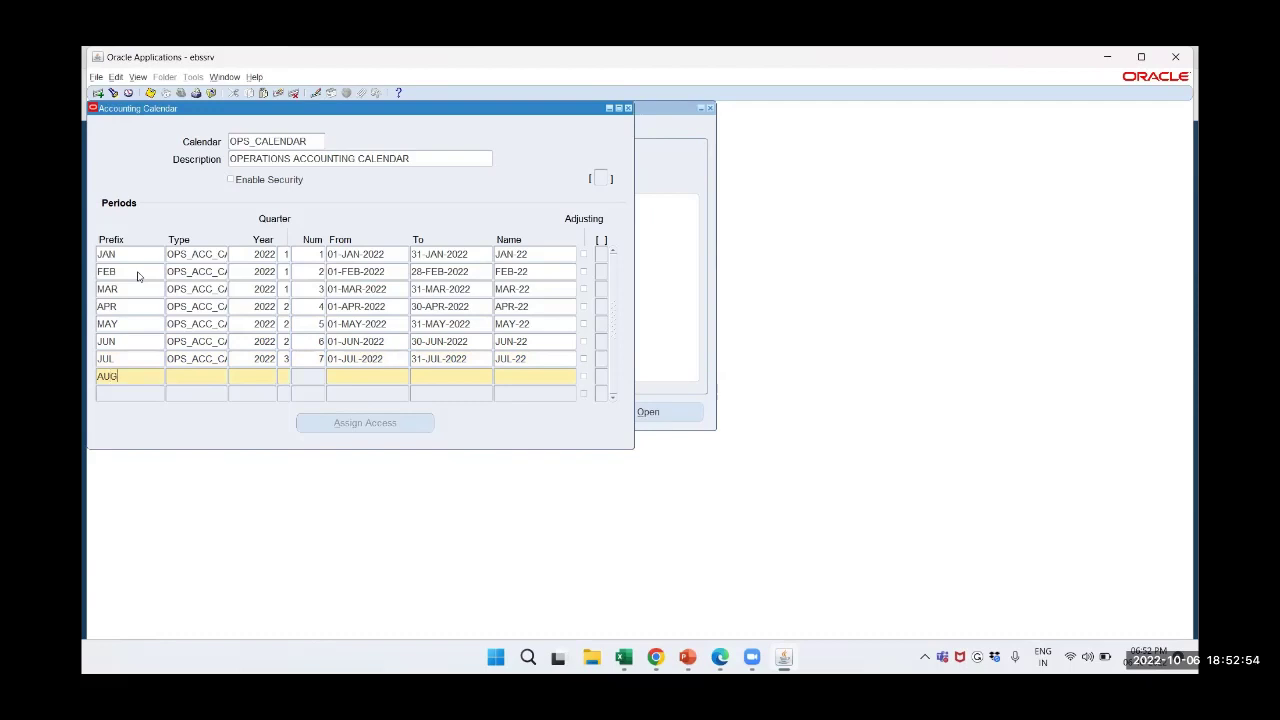
key("Tab")
type("OPS_ACC_CAL")
key("Tab")
type("2022")
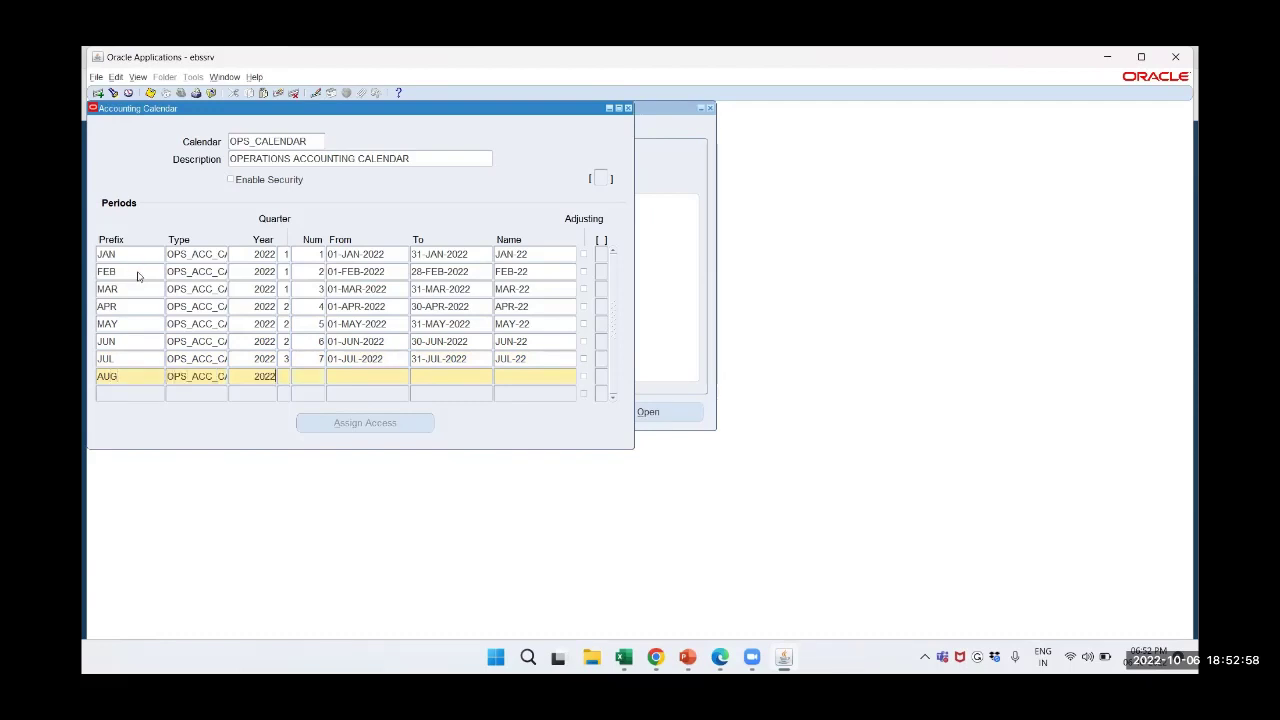
key("Tab")
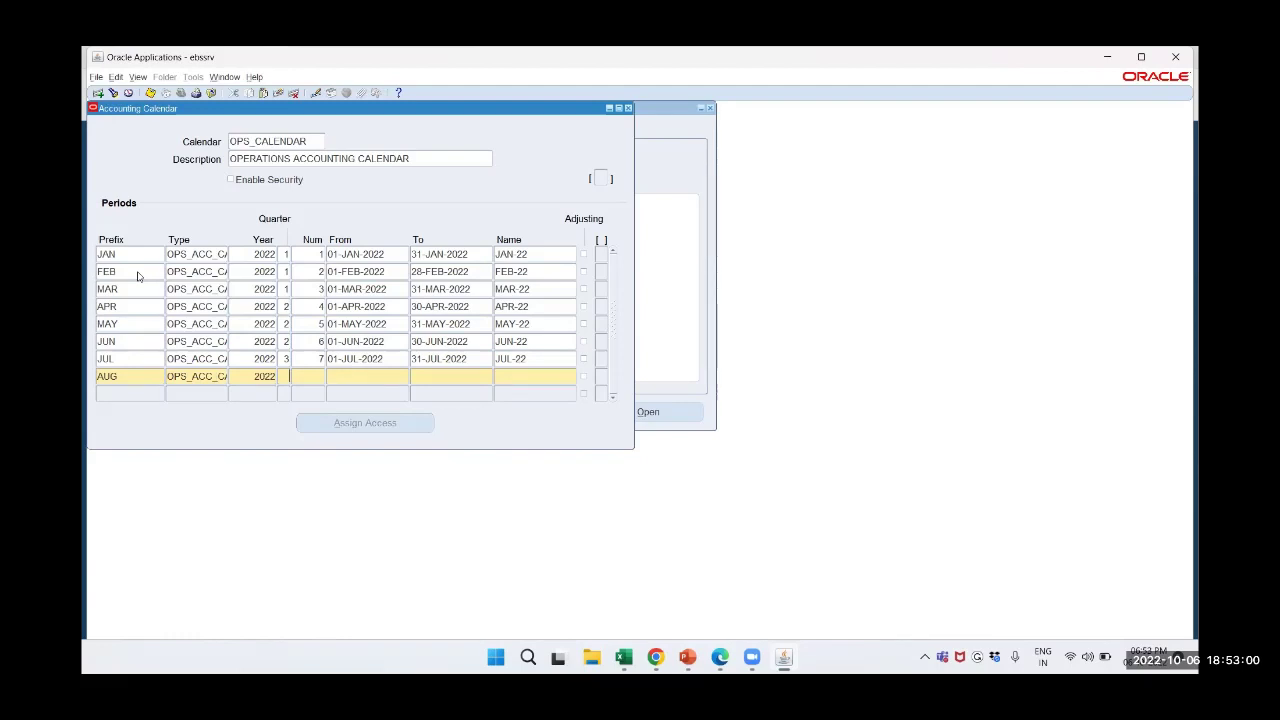
type("3")
key("Tab")
type("8")
key("Tab")
Date AUG-22 from 01-AUG-2022 to 31-AUG-2022 and finish the row
type("01-AUG")
type("-2022")
key("Tab")
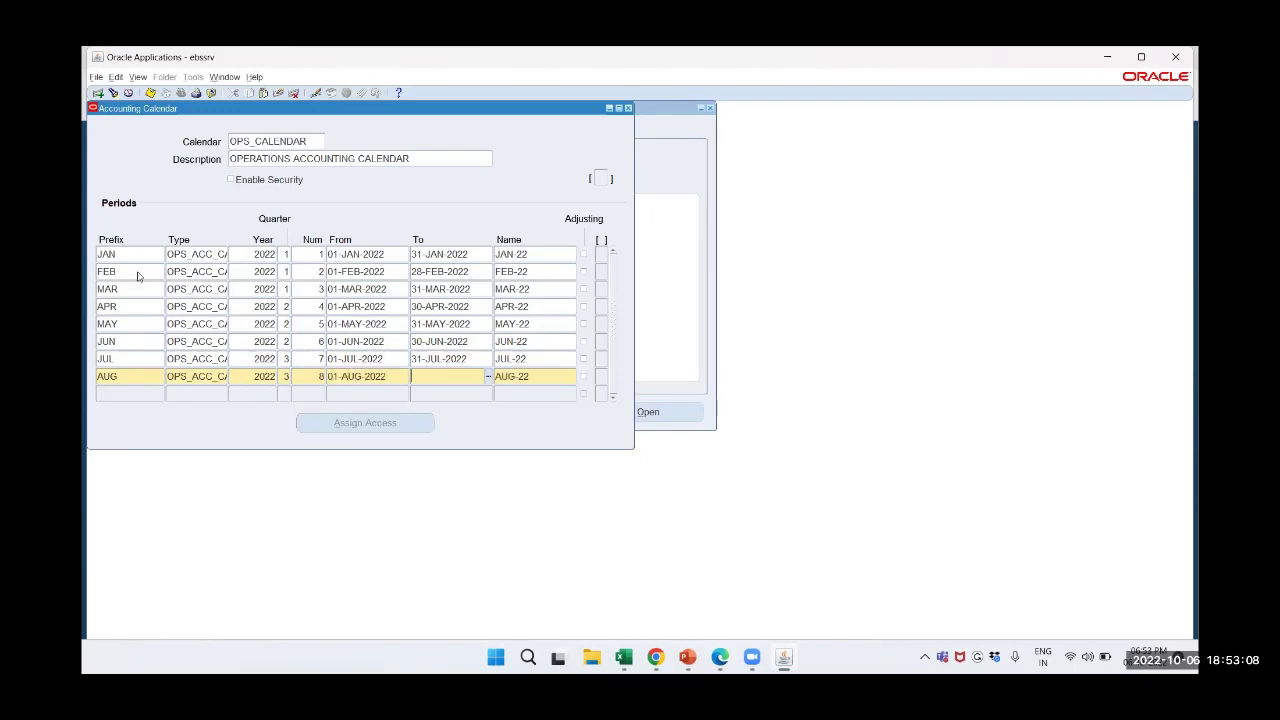
type("31-AUG")
type("-2022")
key("Tab")
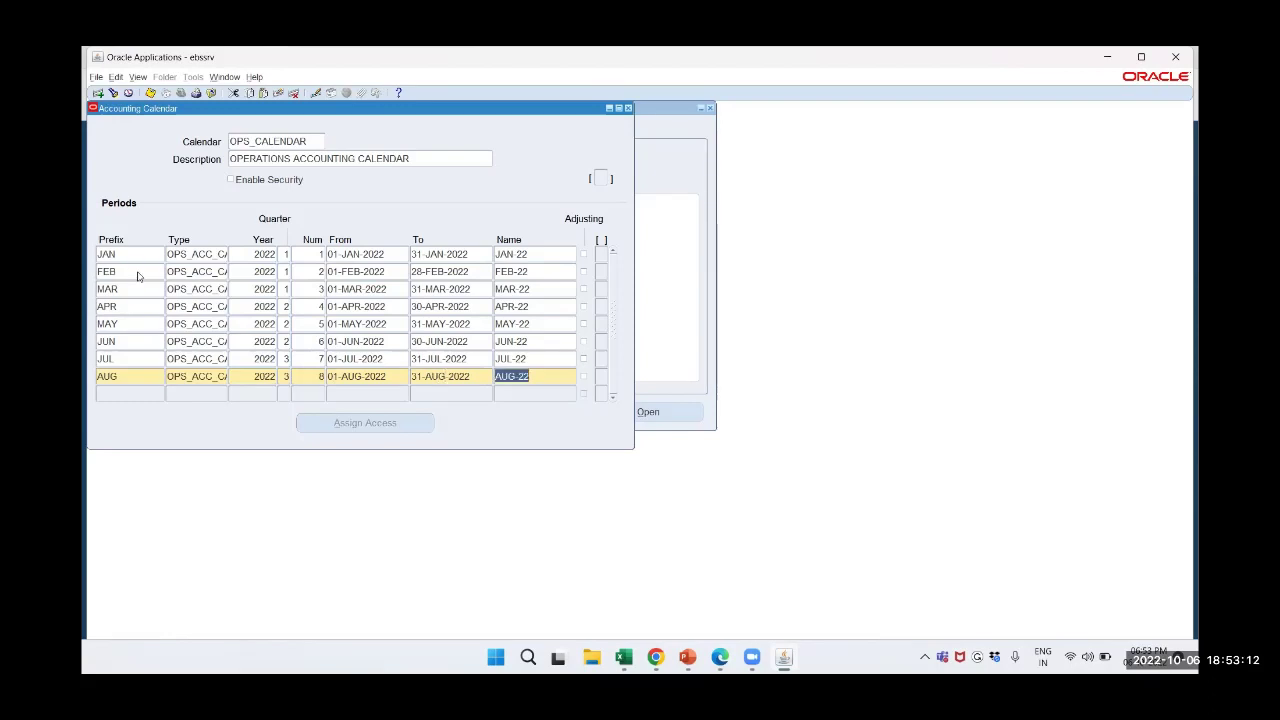
key("Tab")
key("Tab")
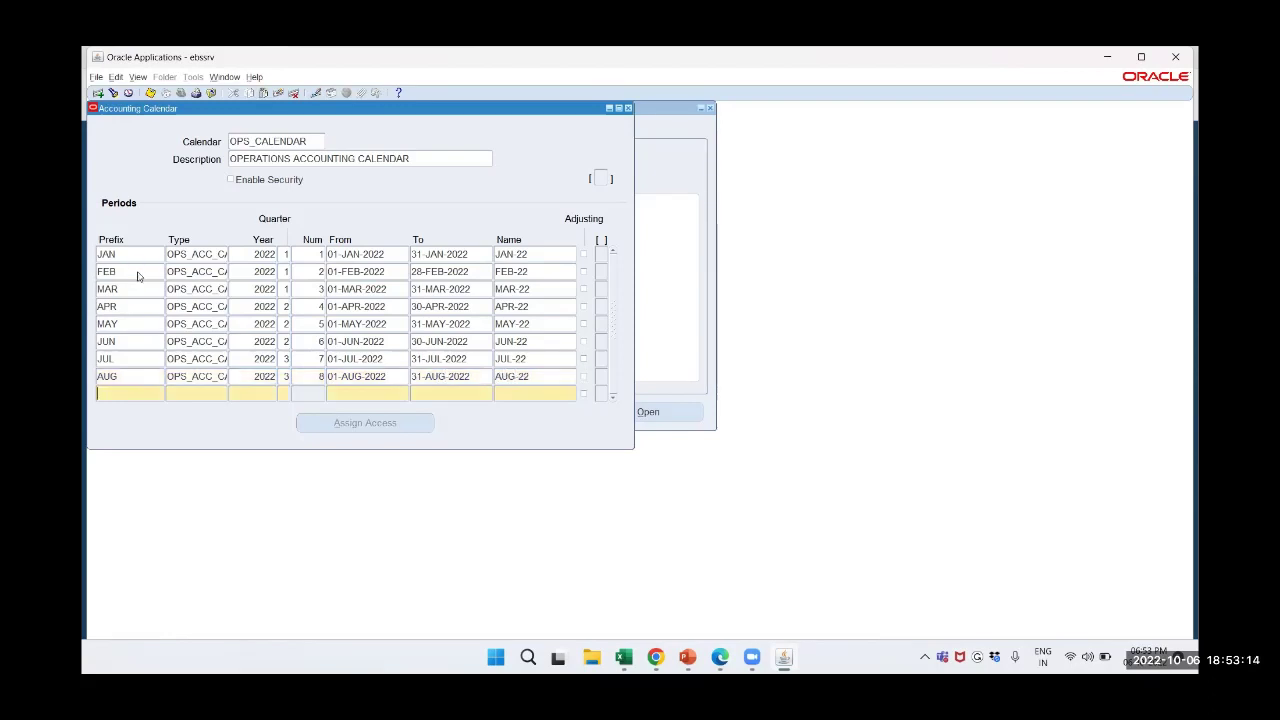
Enter prefix SEP, type OPS, year 2022, quarter 3, number 9
type("SEP")
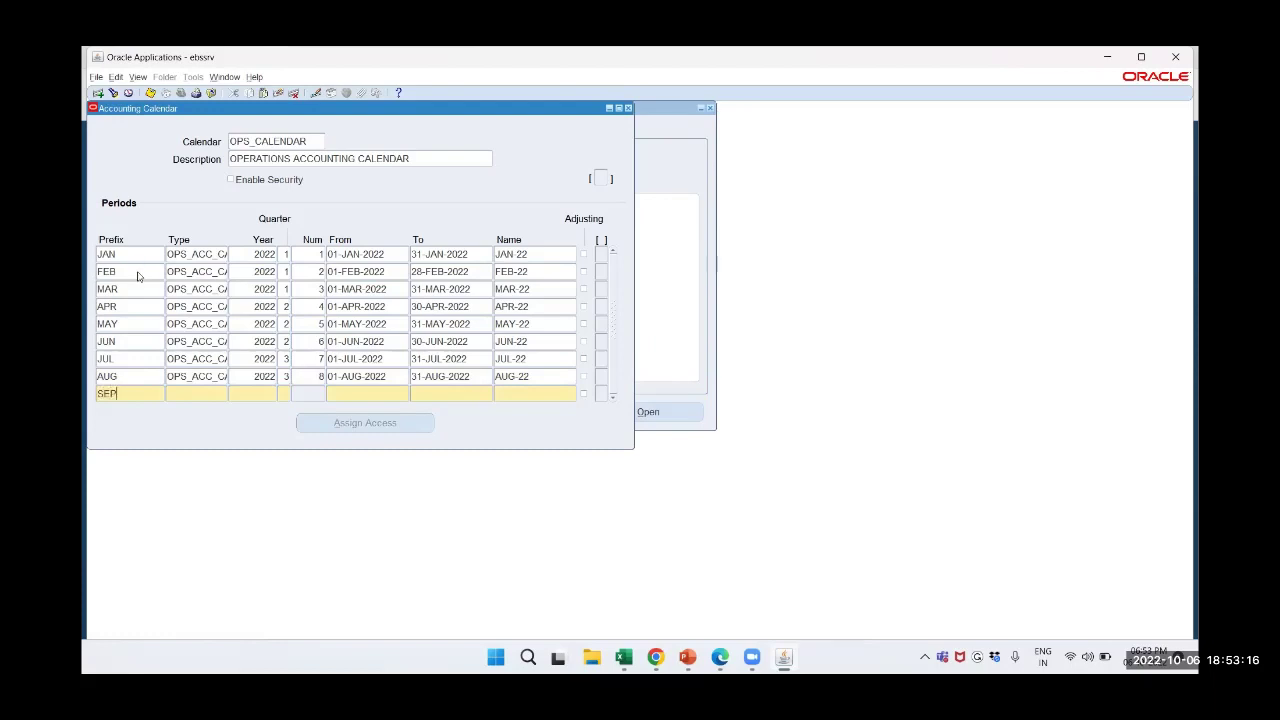
key("Tab")
type("OPS")
key("Tab")
type("2022")
key("Tab")
type("3")
key("Tab")
type("9")
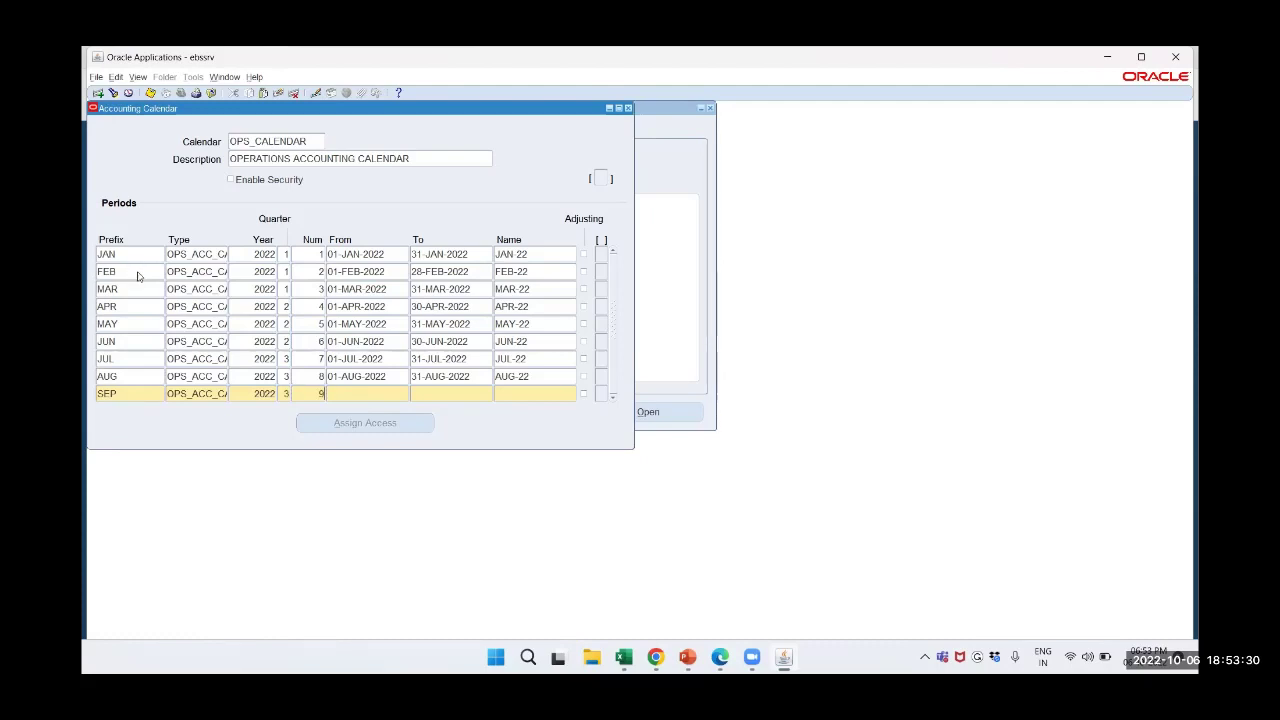
key("Tab")
Date SEP-22 from 01-SEP-2022 to 30-SEP-2022 and start a new row
type("01-")
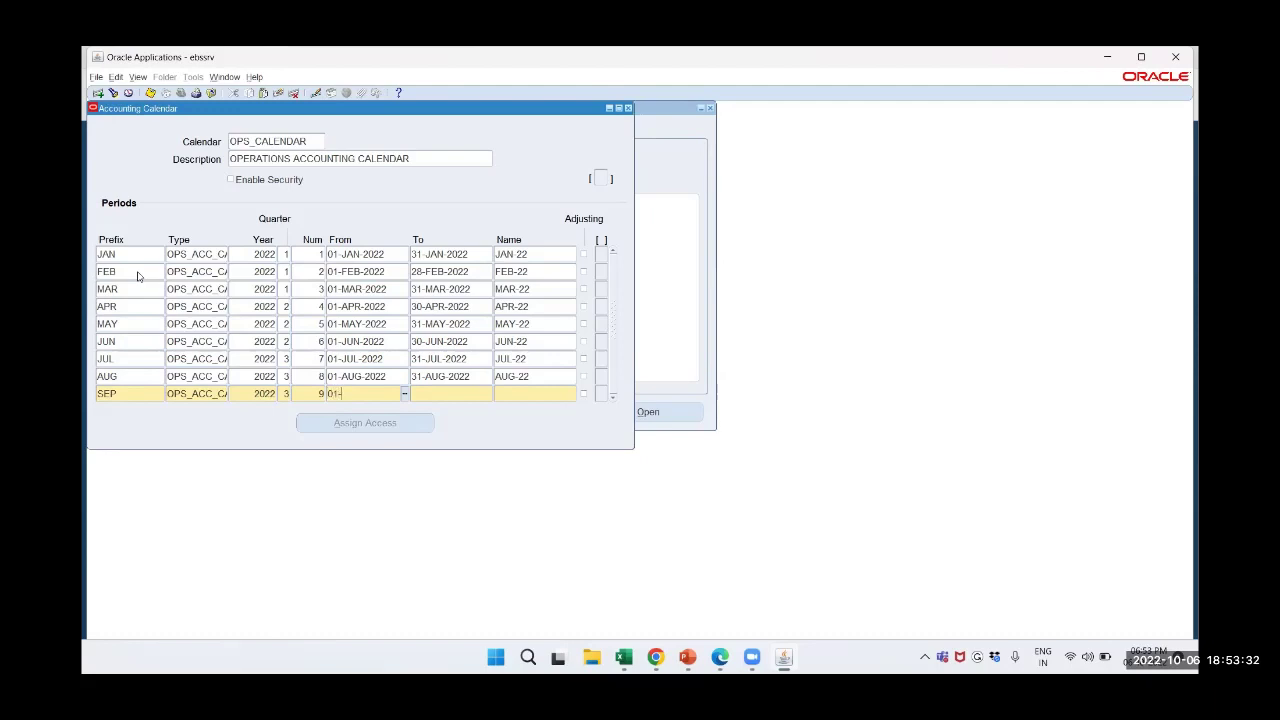
type("SEP-2022")
key("Tab")
type("30-SEP")
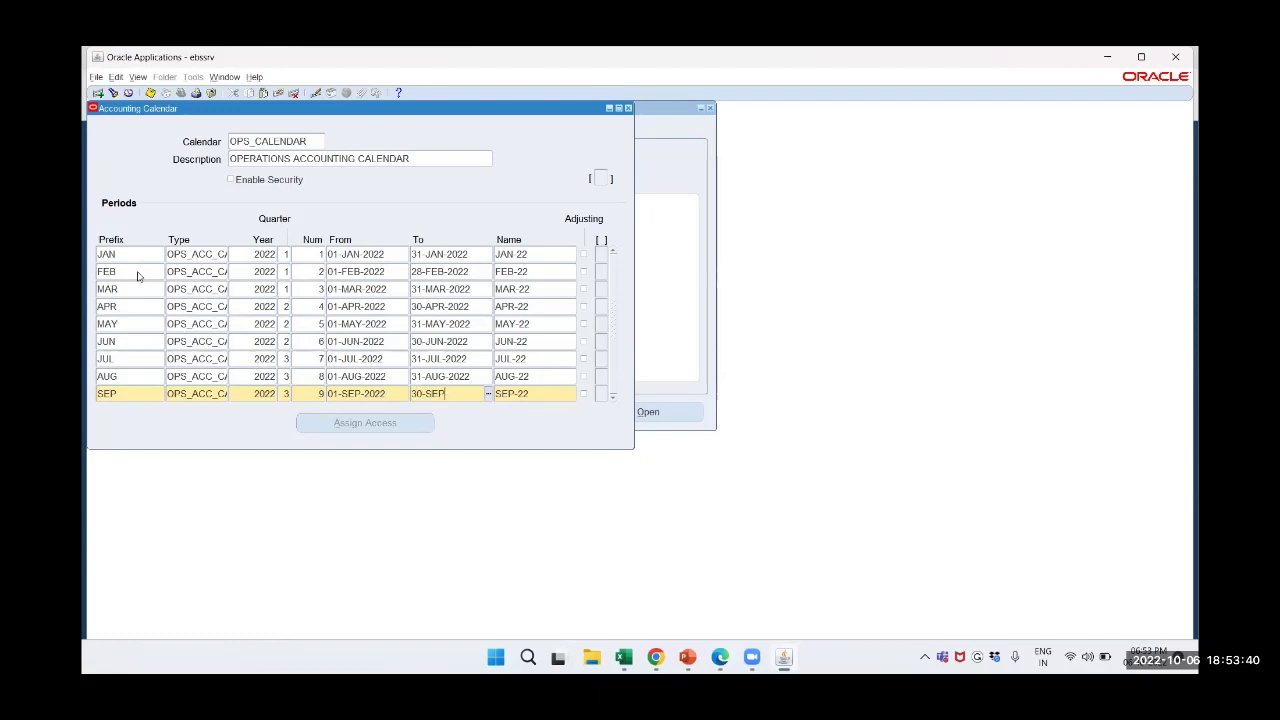
type("-22")
key("Tab")
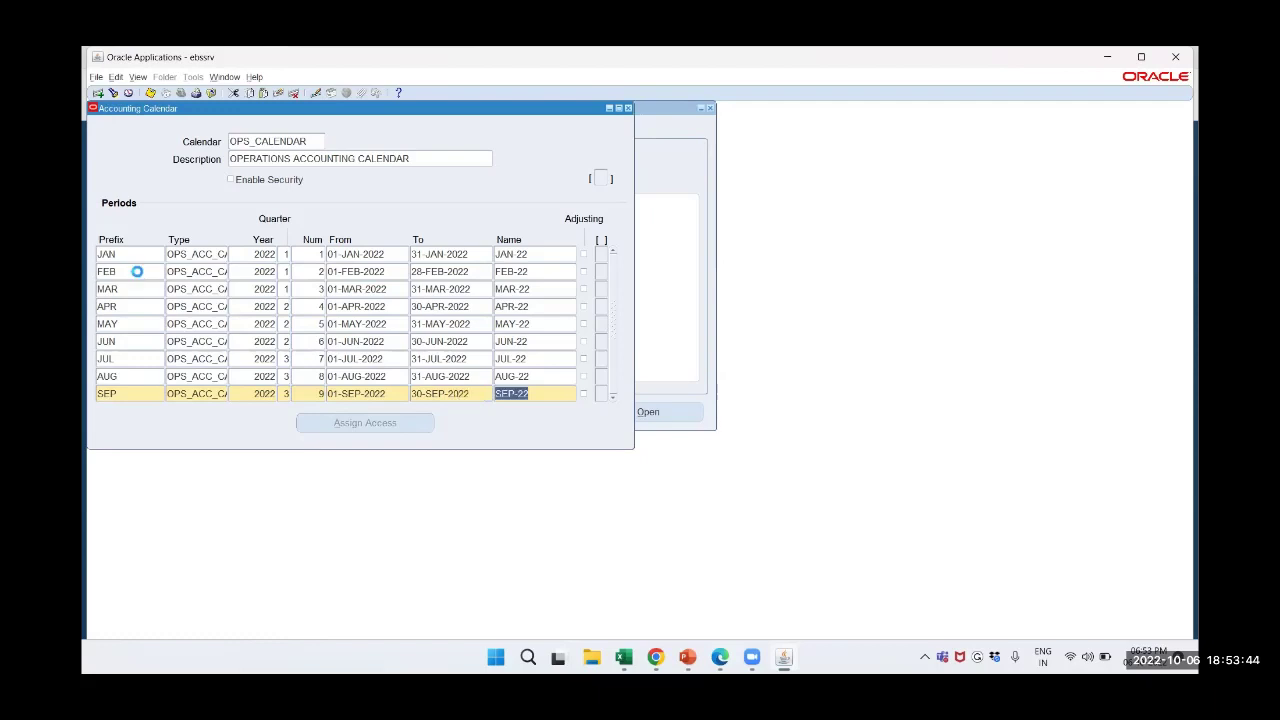
key("Tab")
key("Tab")
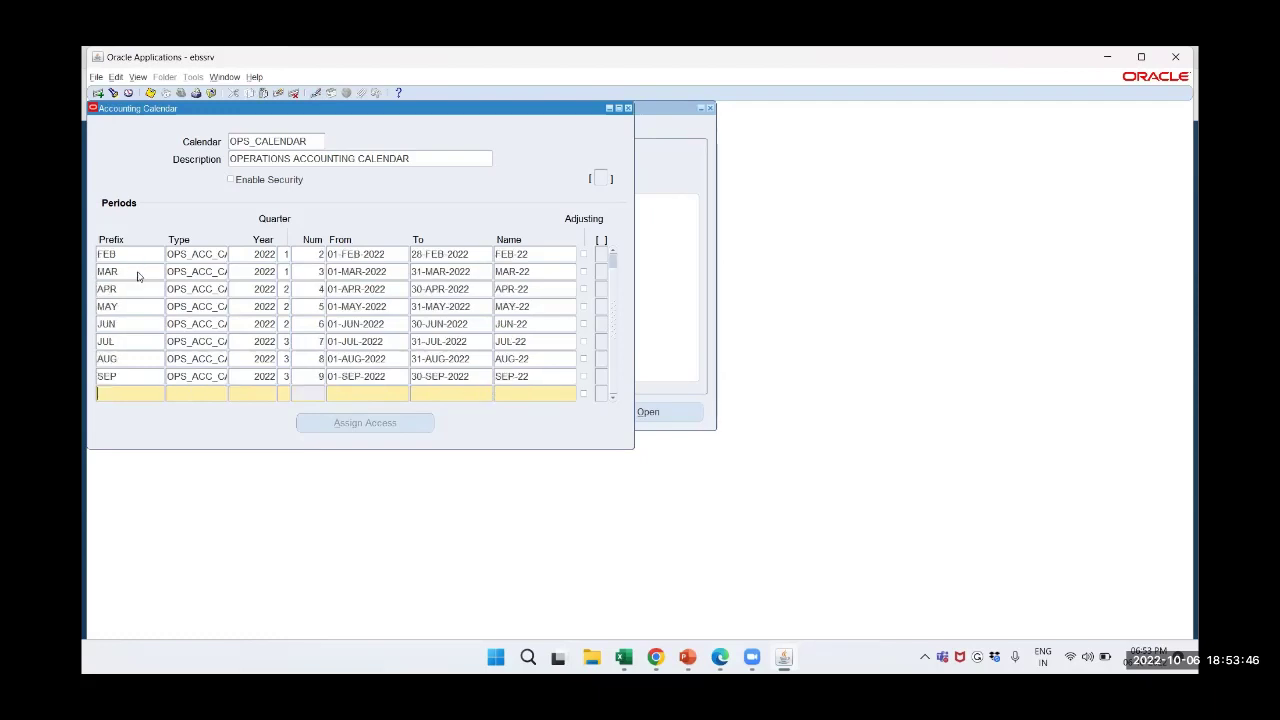
Enter the OCT period: prefix OCT, type OPS, year 2022, quarter 4, number 10
type("OC")
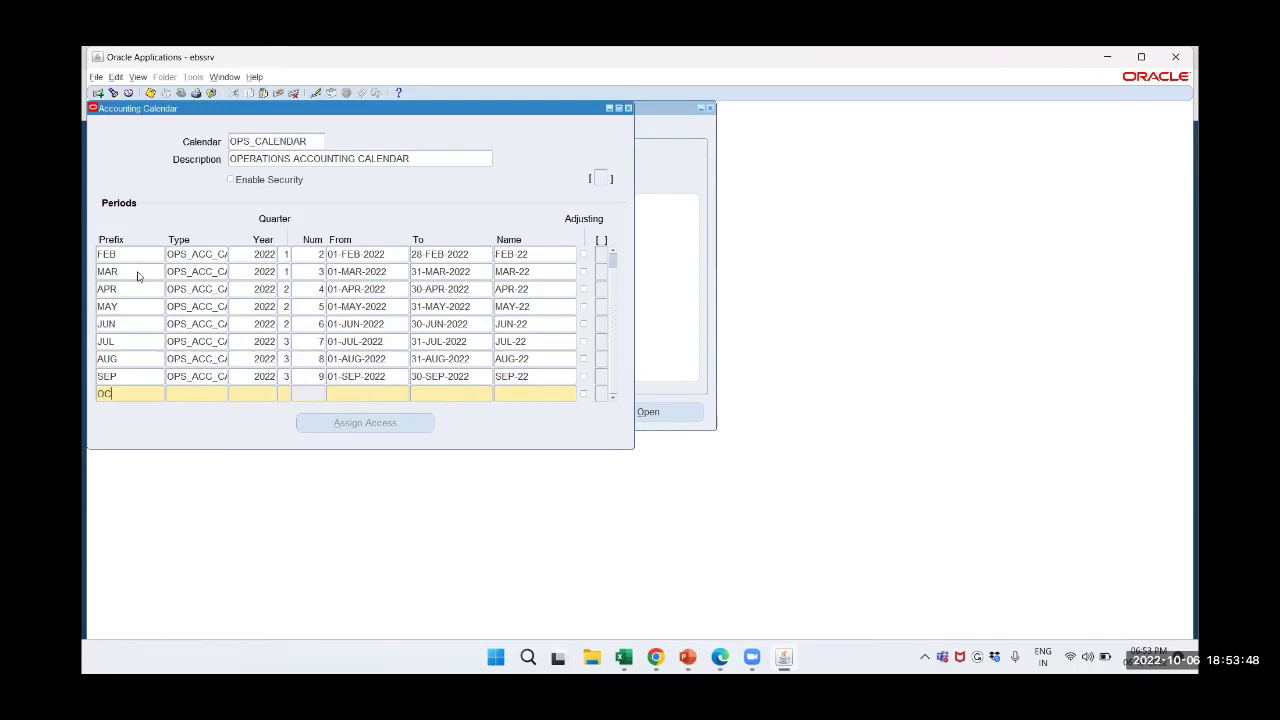
type("T")
key("Tab")
type("OPS")
key("Tab")
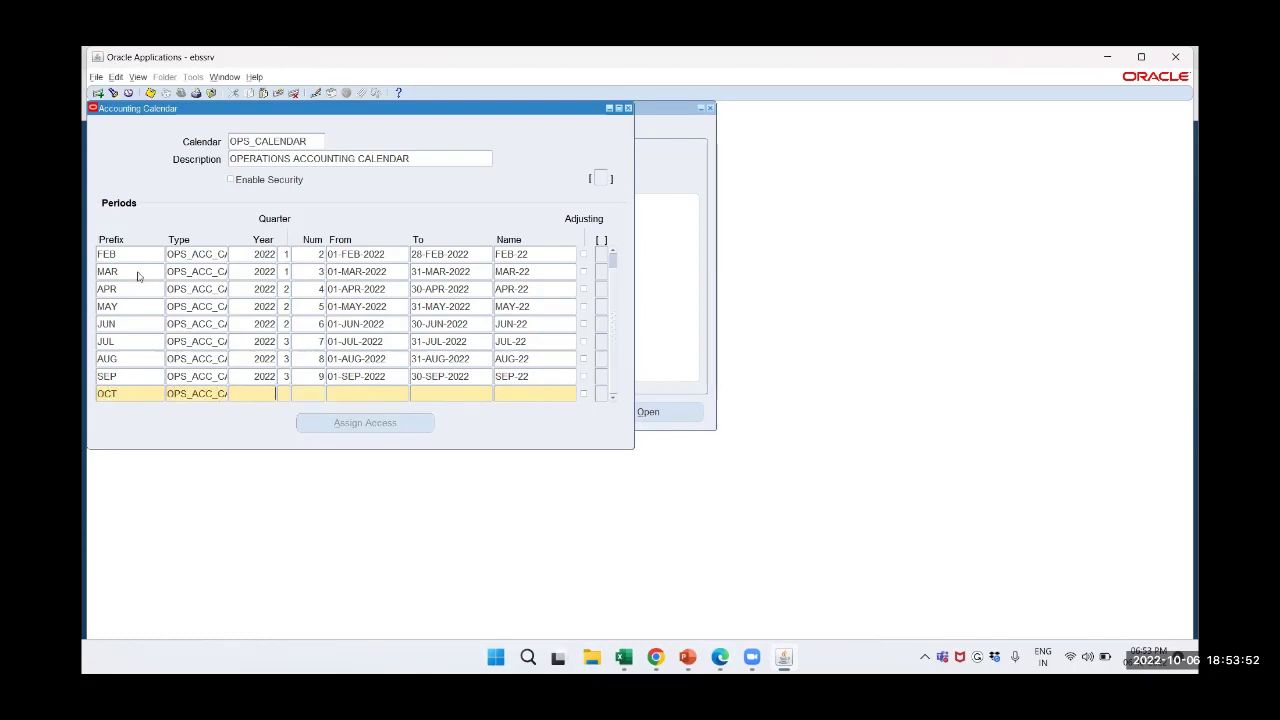
type("2022")
key("Tab")
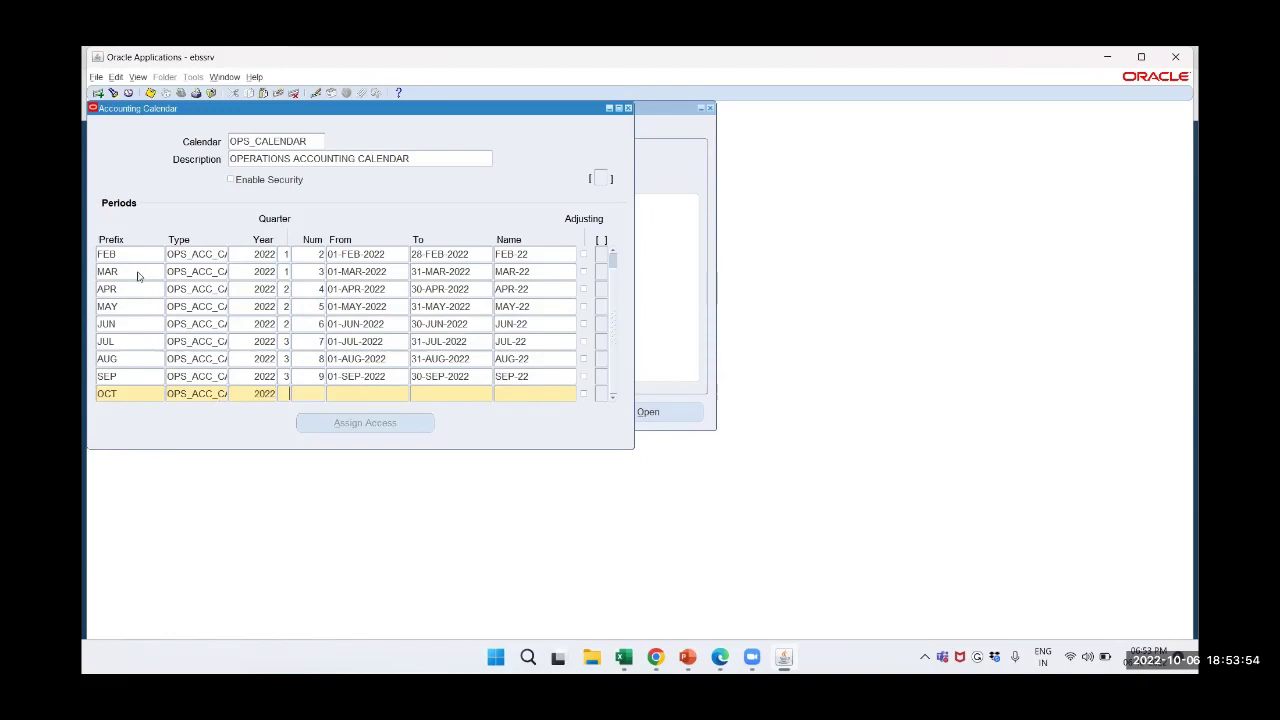
type("4")
key("Tab")
type("10")
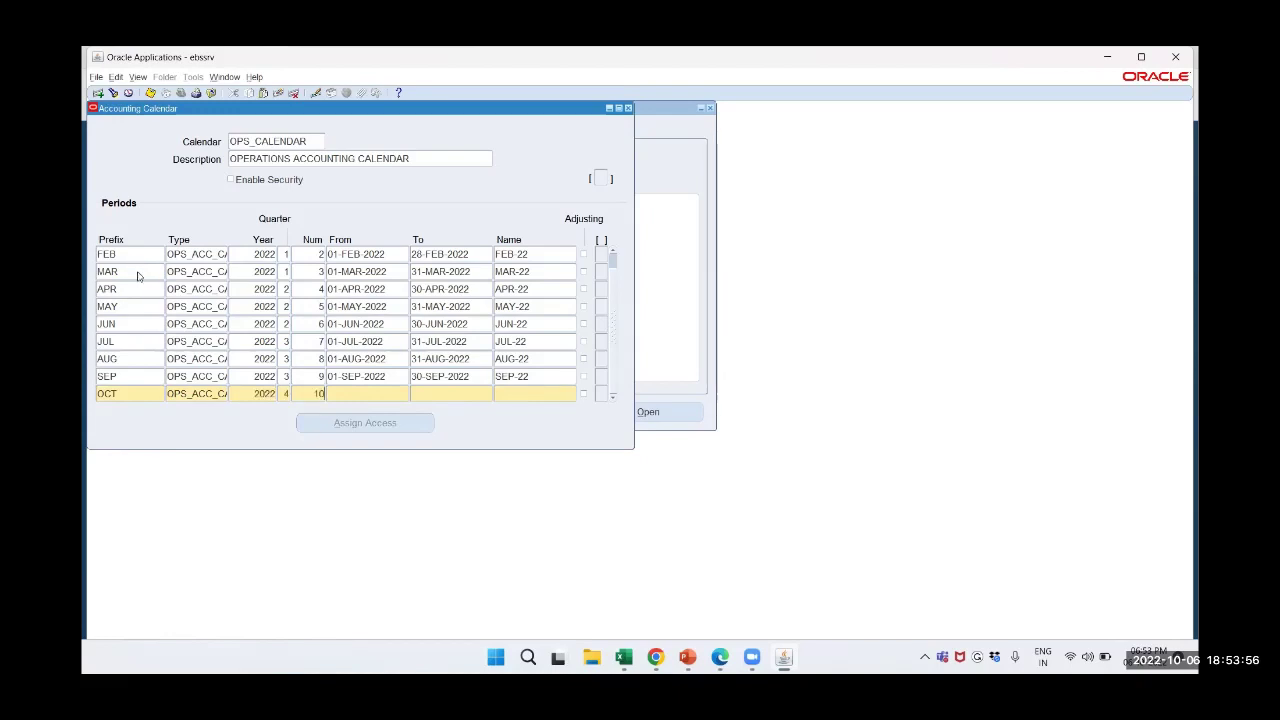
key("Tab")
Date OCT-22 from 01-OCT-2022 to 31-OCT-2022 and start a new row
type("01-")
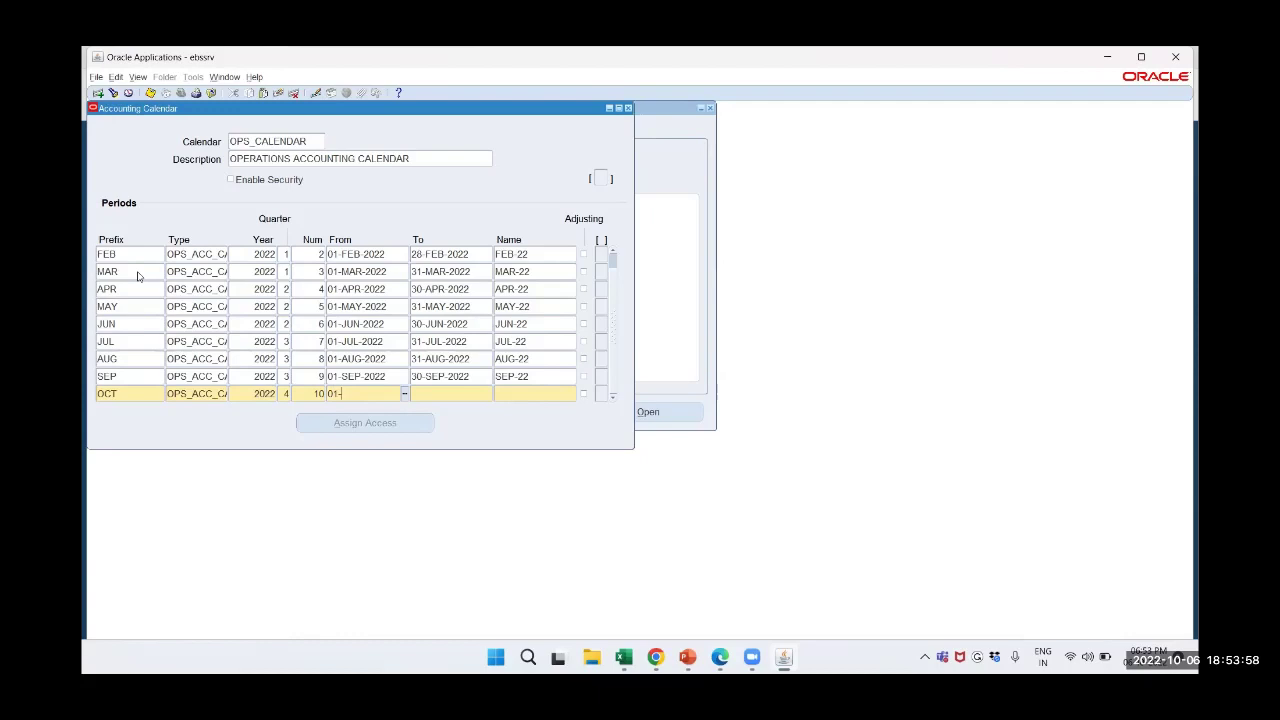
type("OCT-2022")
key("Tab")
type("31-")
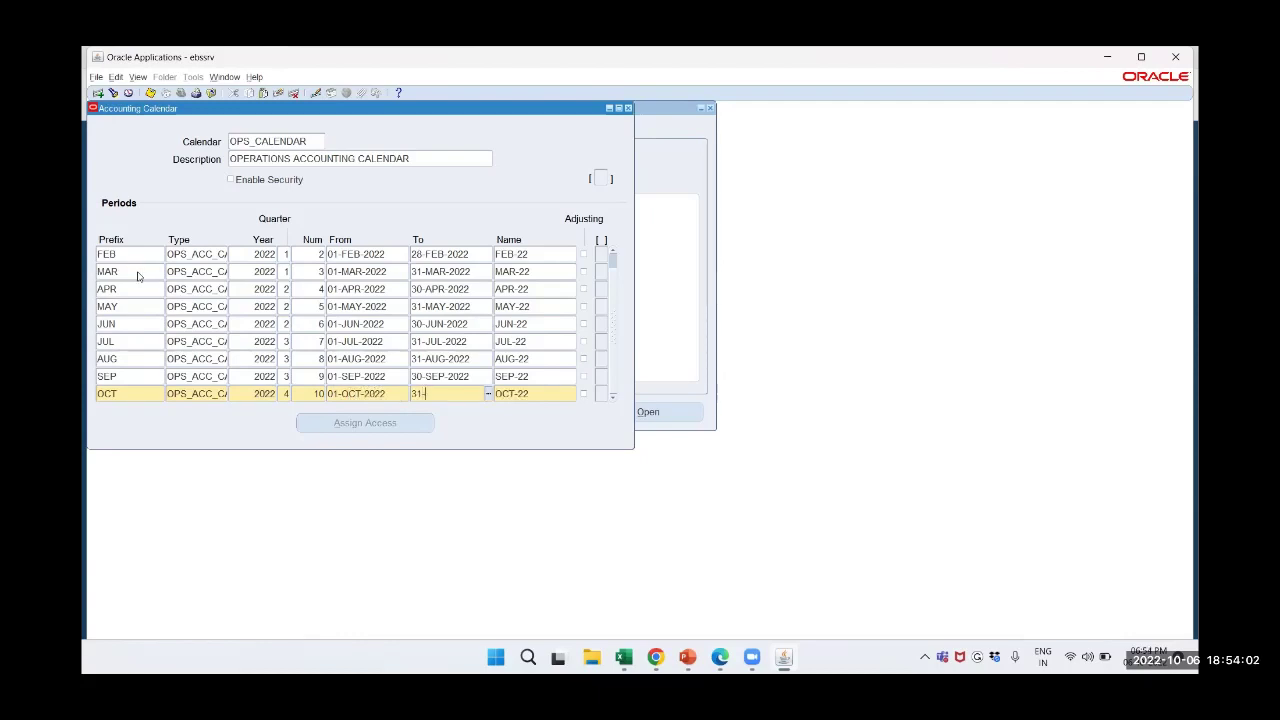
type("OCT-")
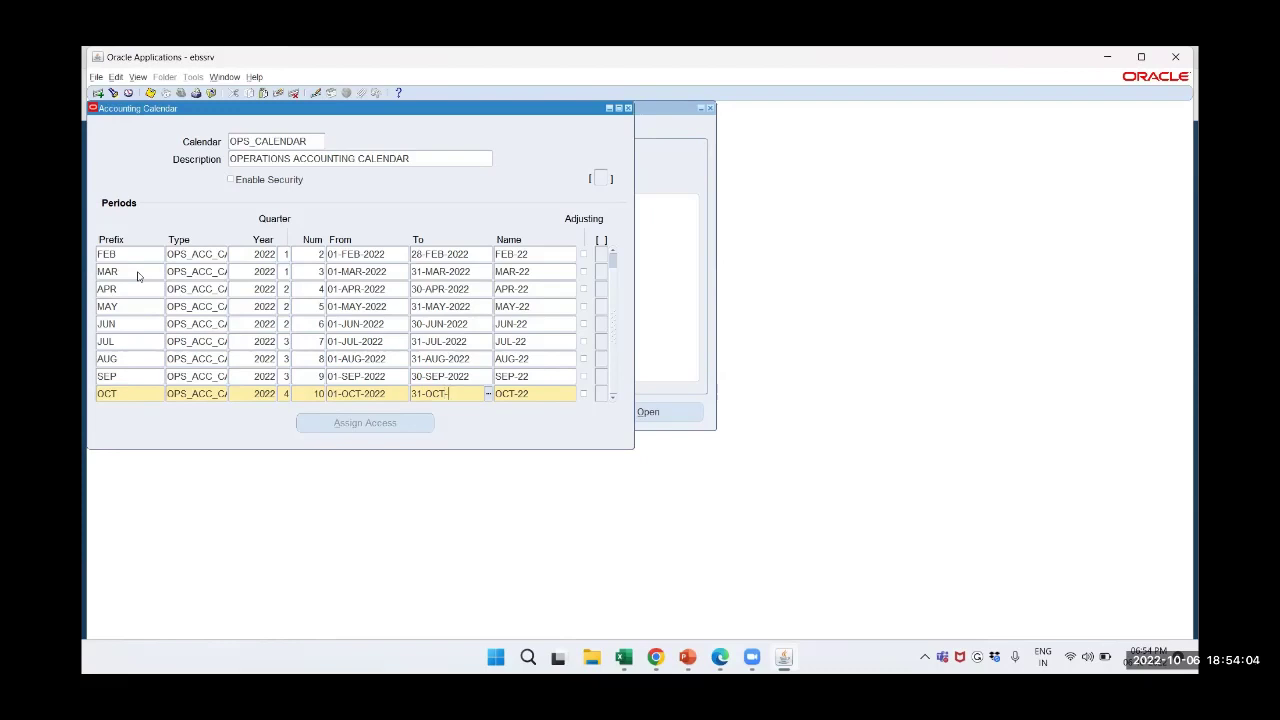
type("2022")
key("Tab")
key("Tab")
key("Tab")
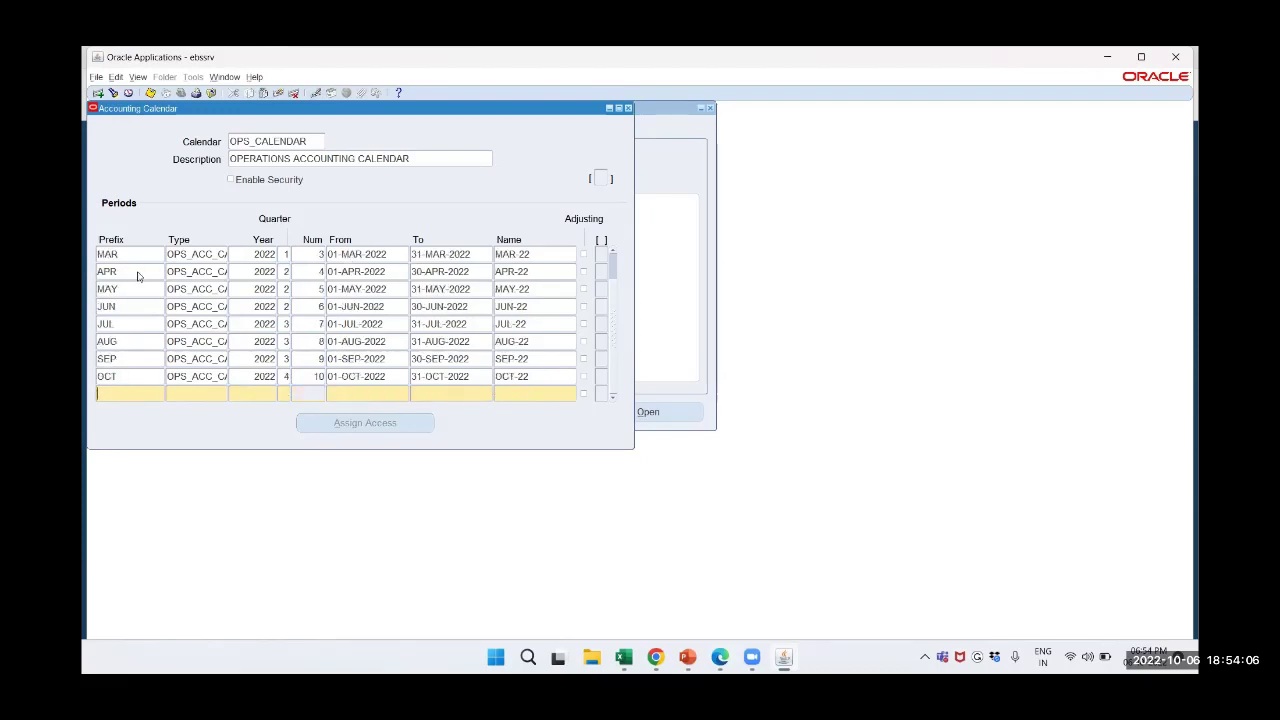
Enter the NOV period: prefix NOV, type OPS, year 2022, quarter 4, number 11
type("NOV")
key("Tab")
type("OPS")
key("Tab")
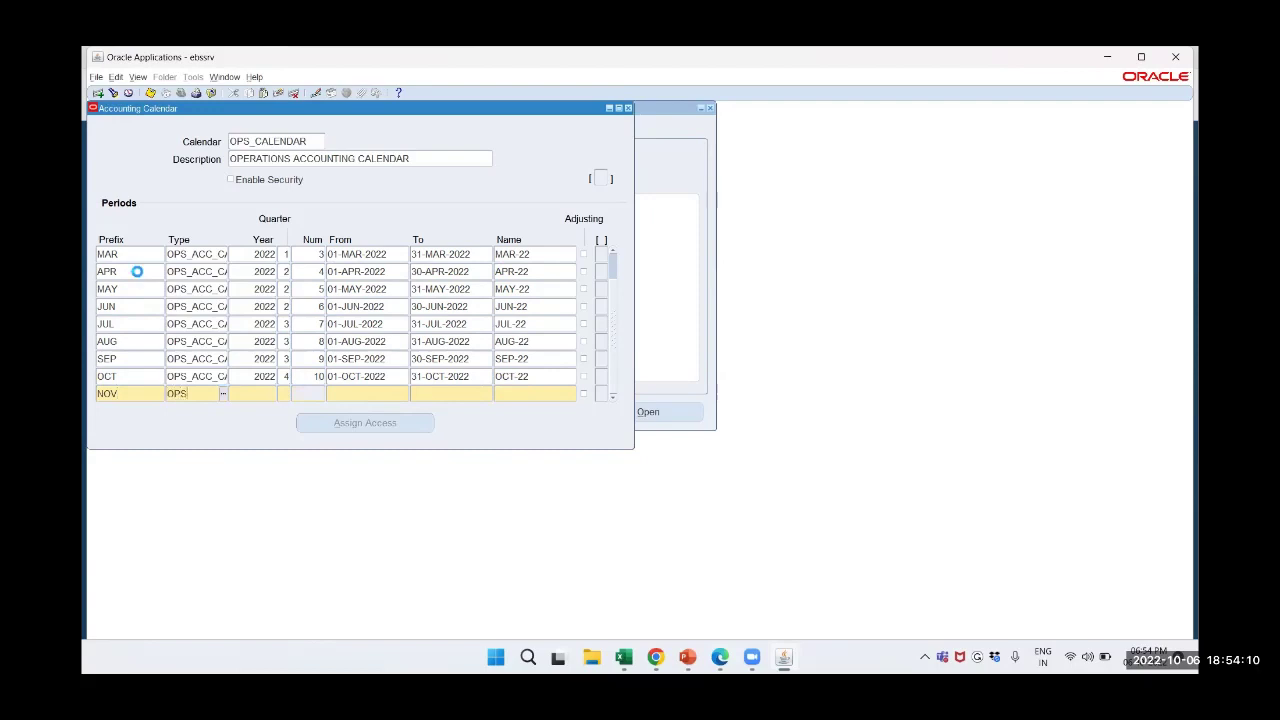
type("2022")
key("Tab")
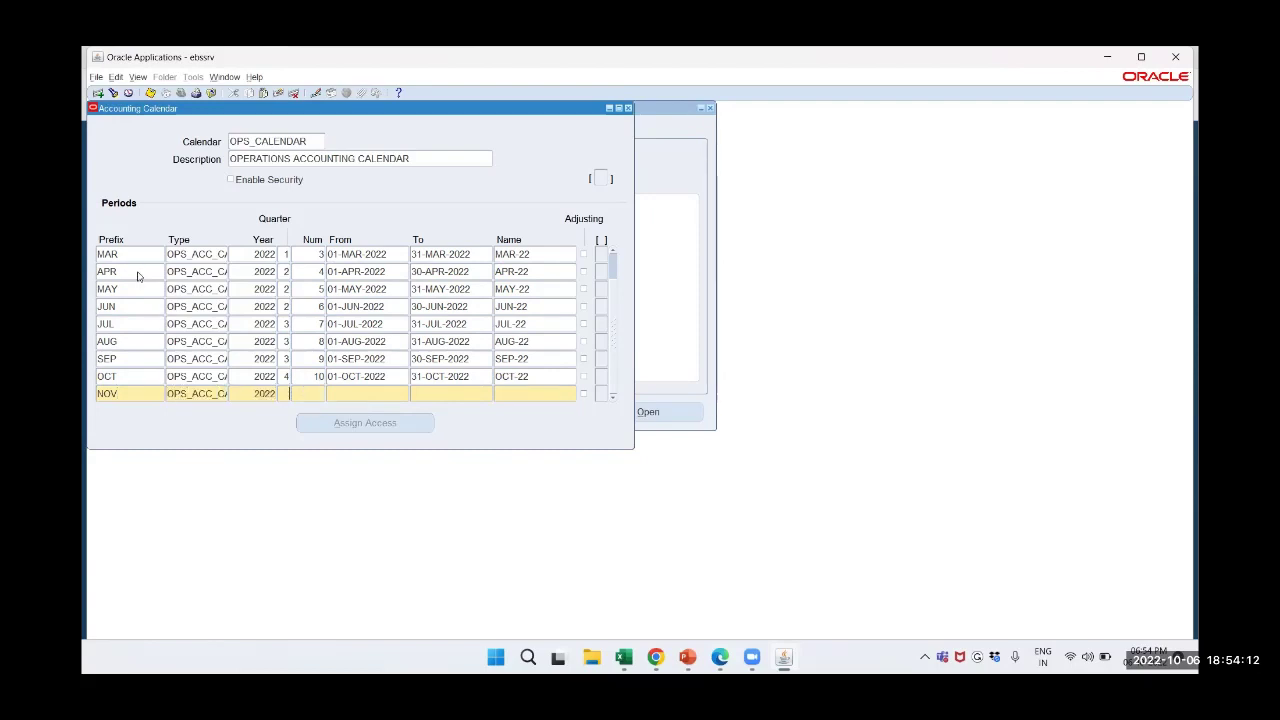
type("4")
key("Tab")
type("11")
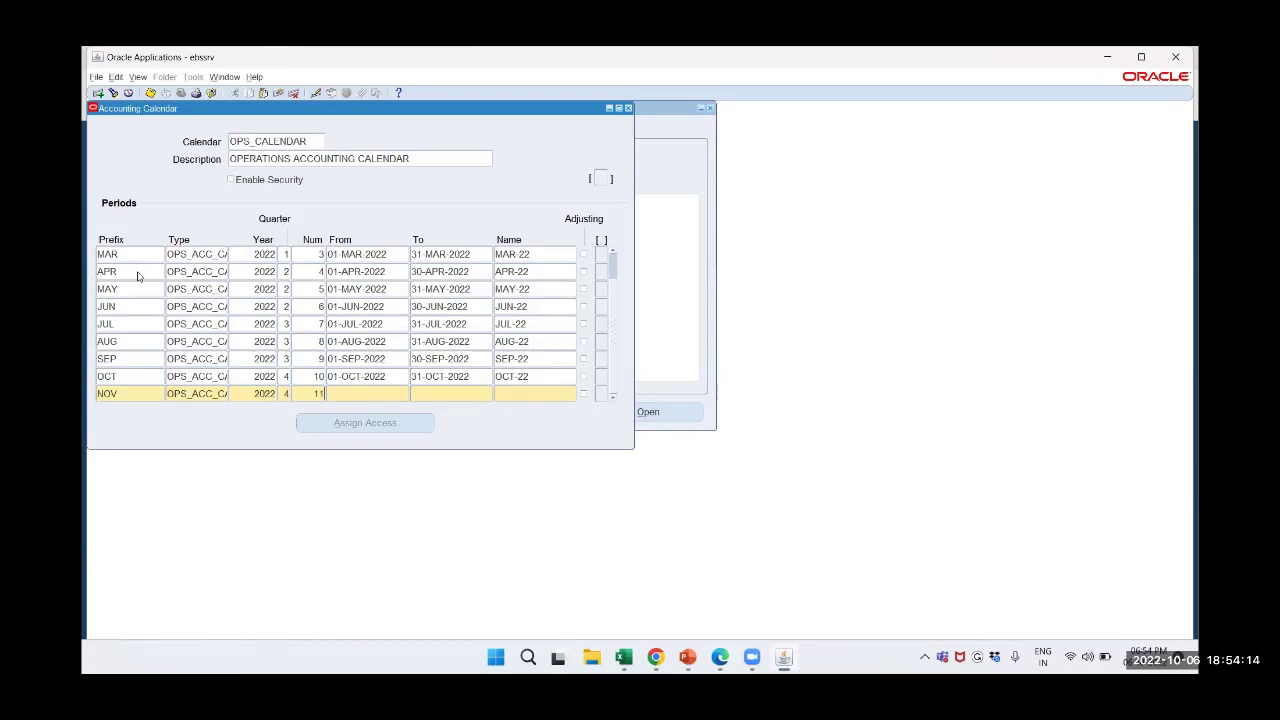
key("Tab")
Date NOV-22 from 01-NOV-2022 to 30-NOV-2022 and start a new row
type("01-NOV-2022")
key("Tab")
type("30-NOV")
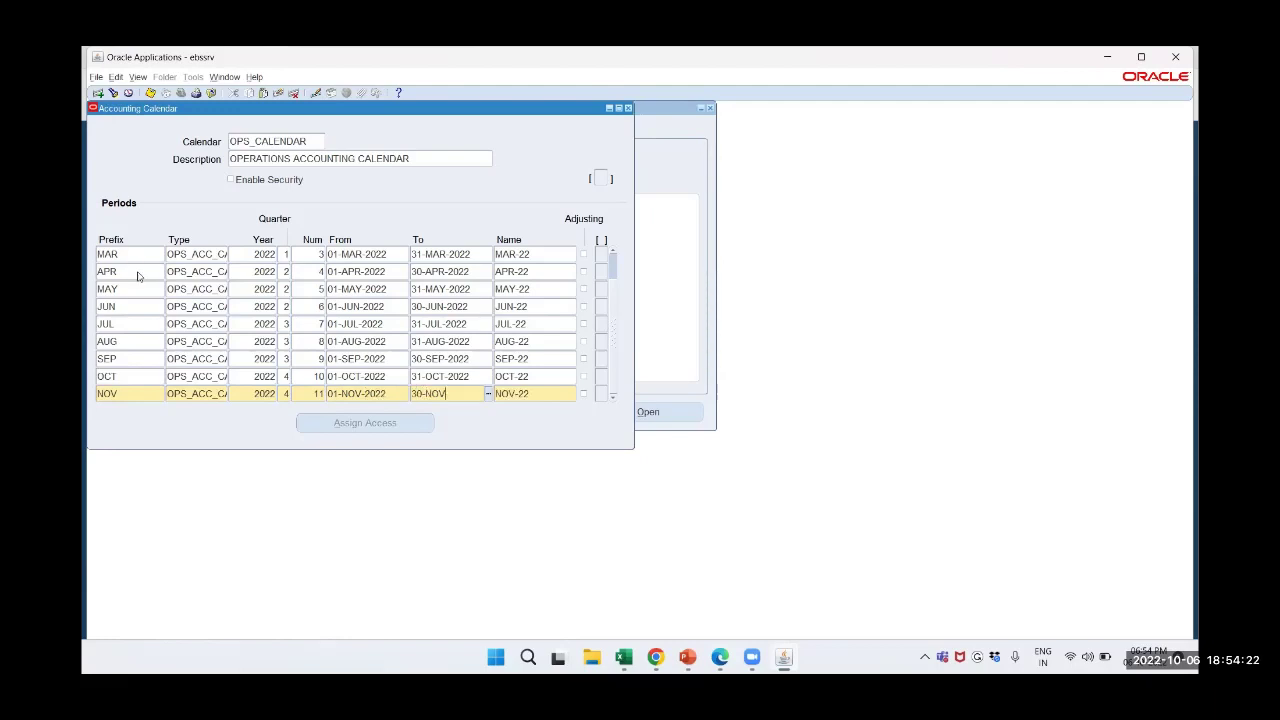
type("-2022")
key("Tab")
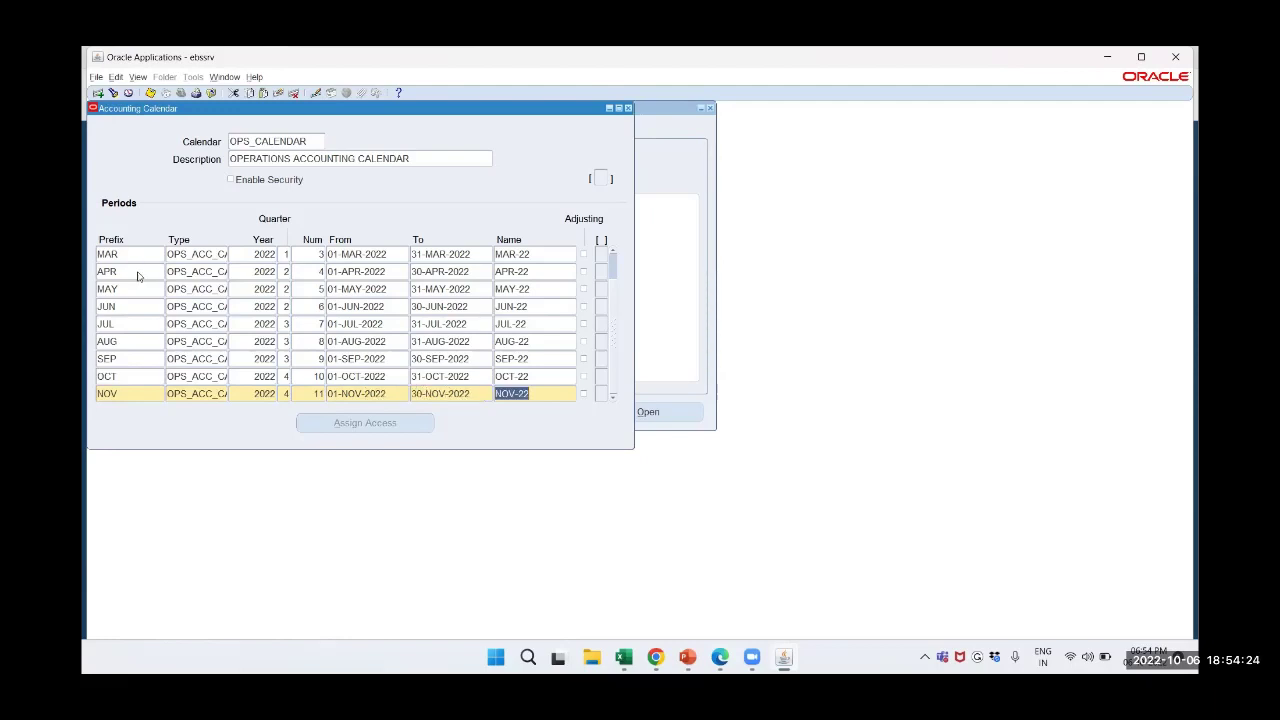
key("Tab")
key("Tab")
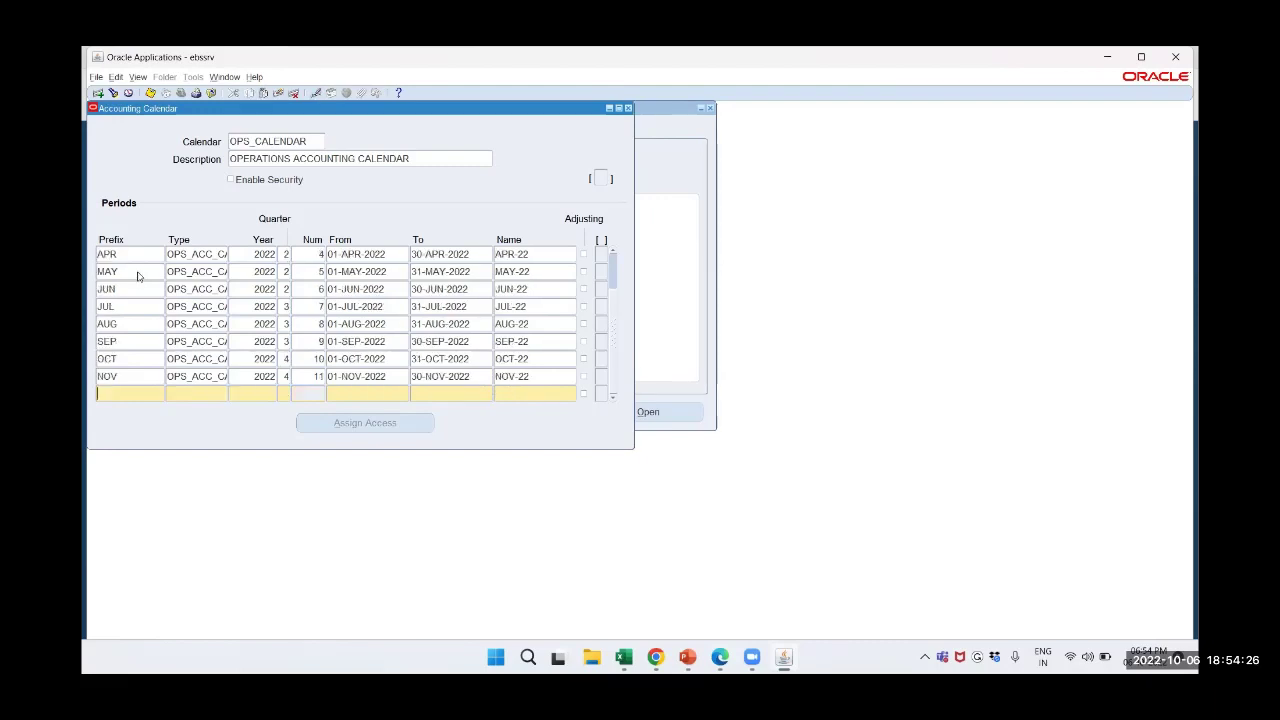
Enter prefix DEC, type OPS_ACC_CAL, year 2022, quarter 4, number 12
type("DEC")
key("Tab")
type("OPS")
key("Tab")
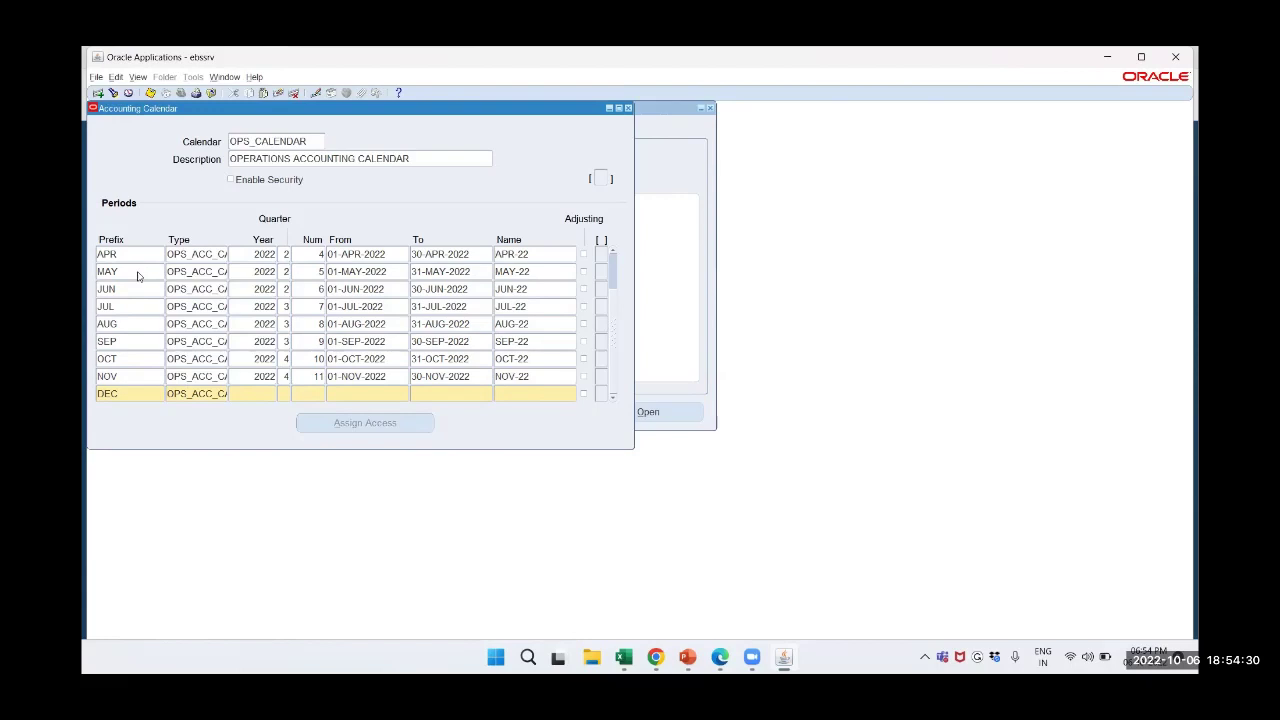
type("2022")
key("Tab")
type("4")
key("Tab")
type("12")
key("Tab")
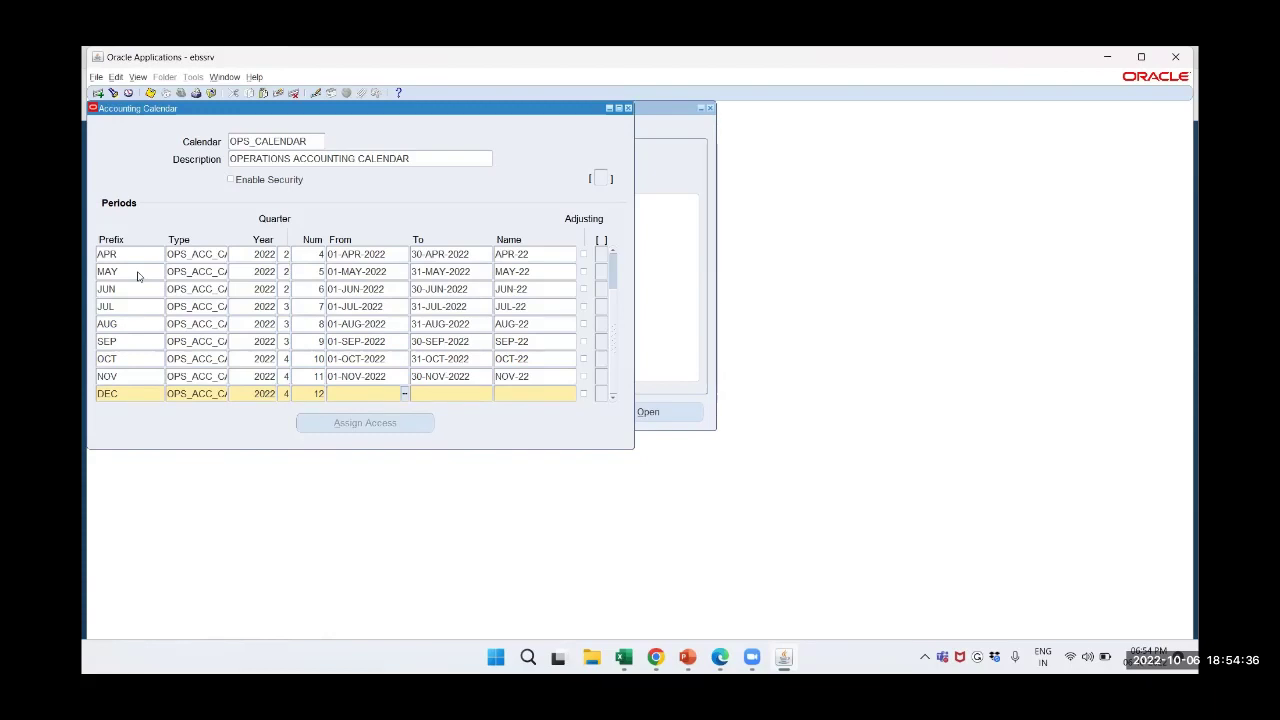
Date DEC-22 from 01-DEC-2022 to 31-DEC-2022 and start a new row
type("01-DEC-22")
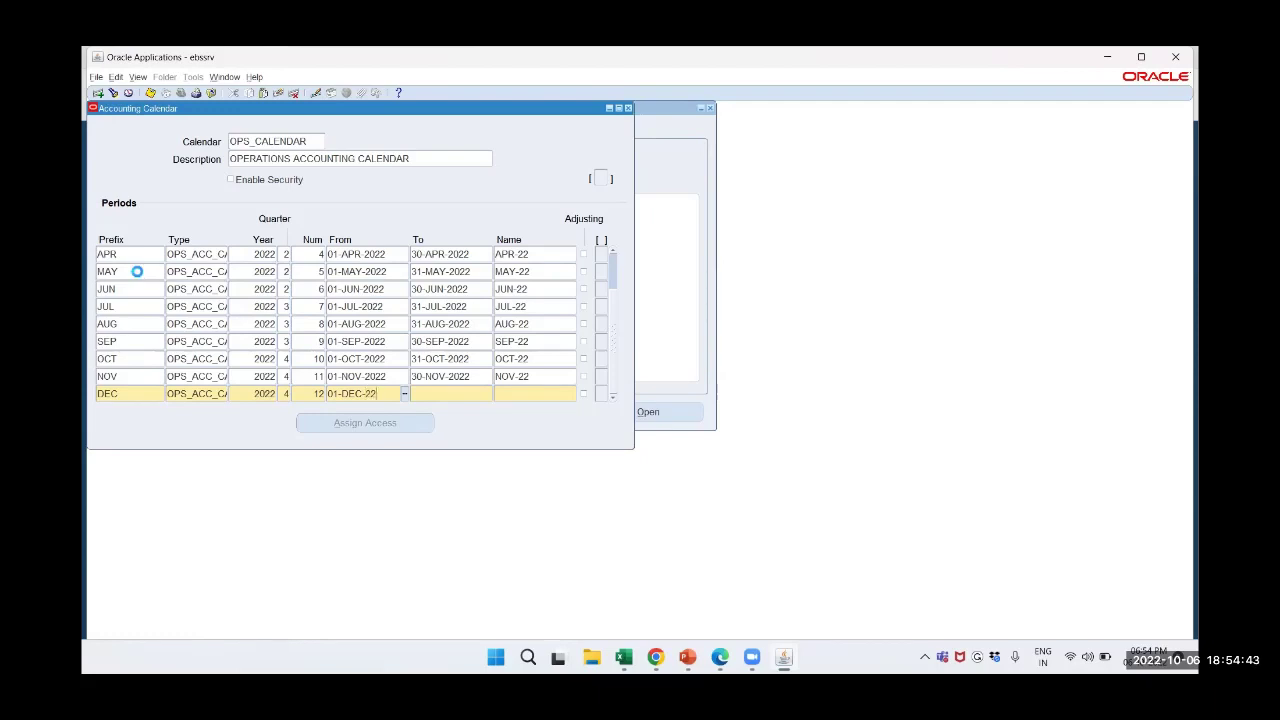
key("Tab")
type("31-DEC")
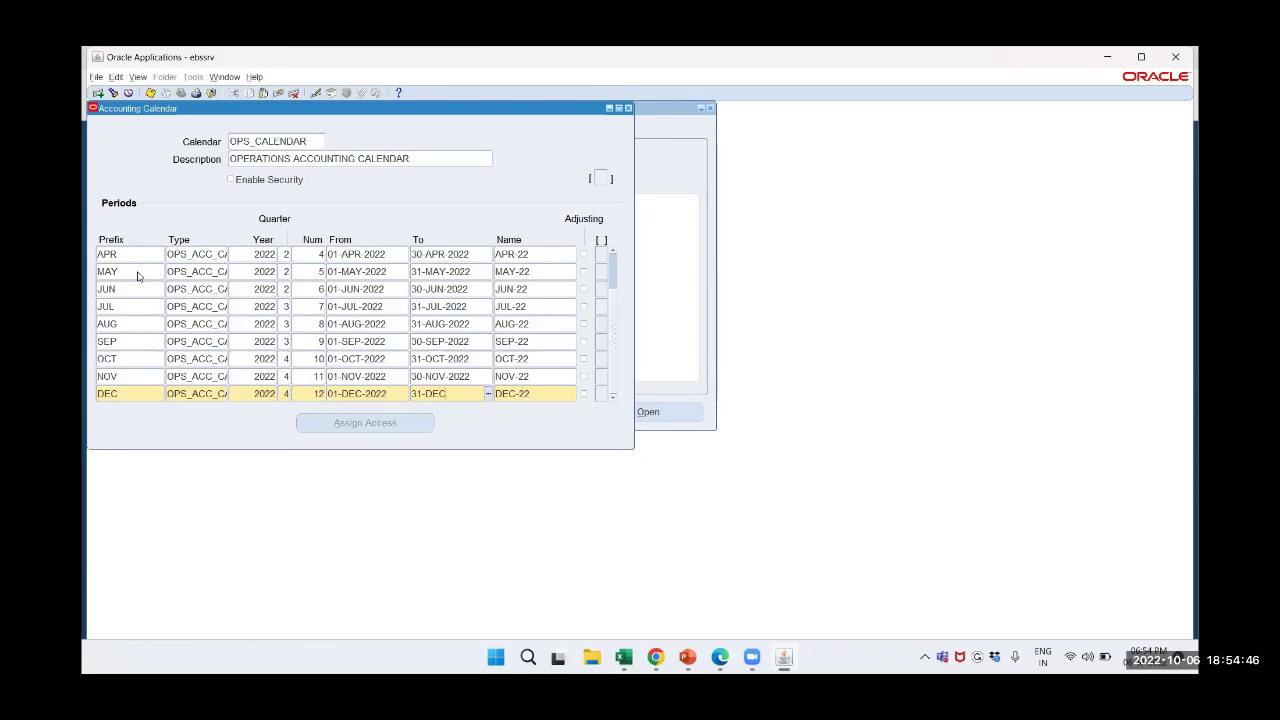
type("-20")
type("22")
key("Tab")
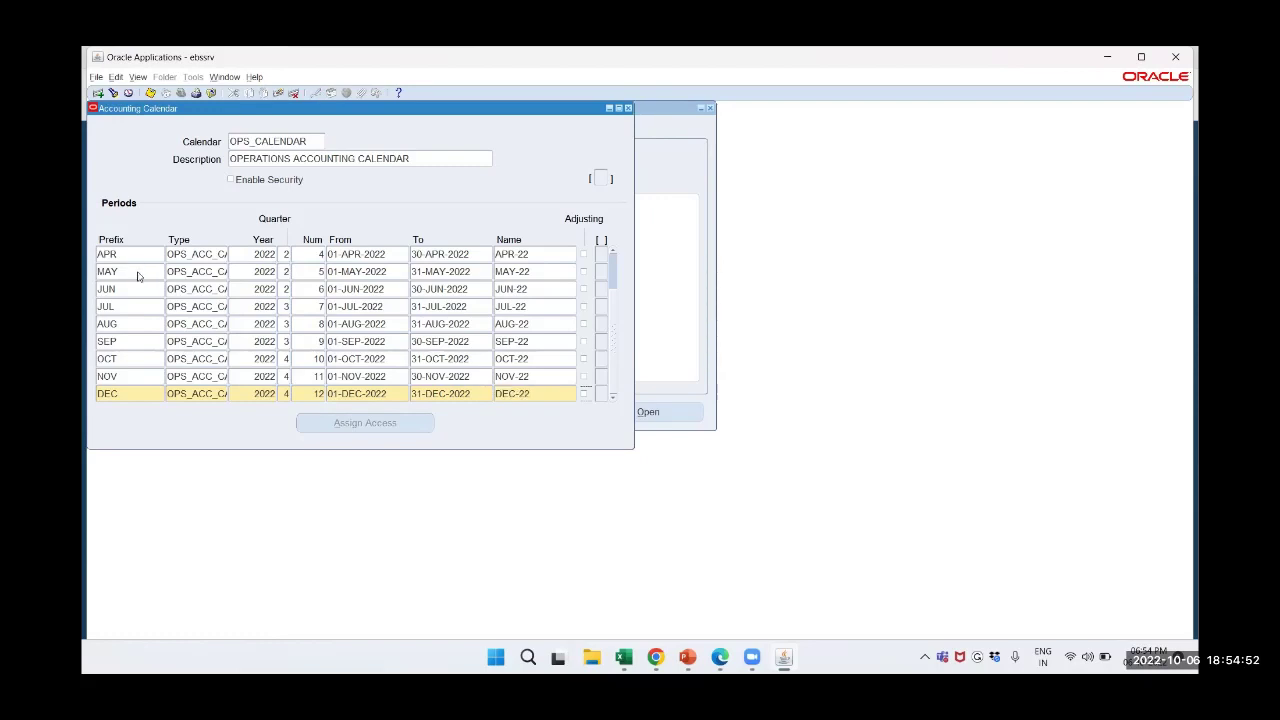
key("Tab")
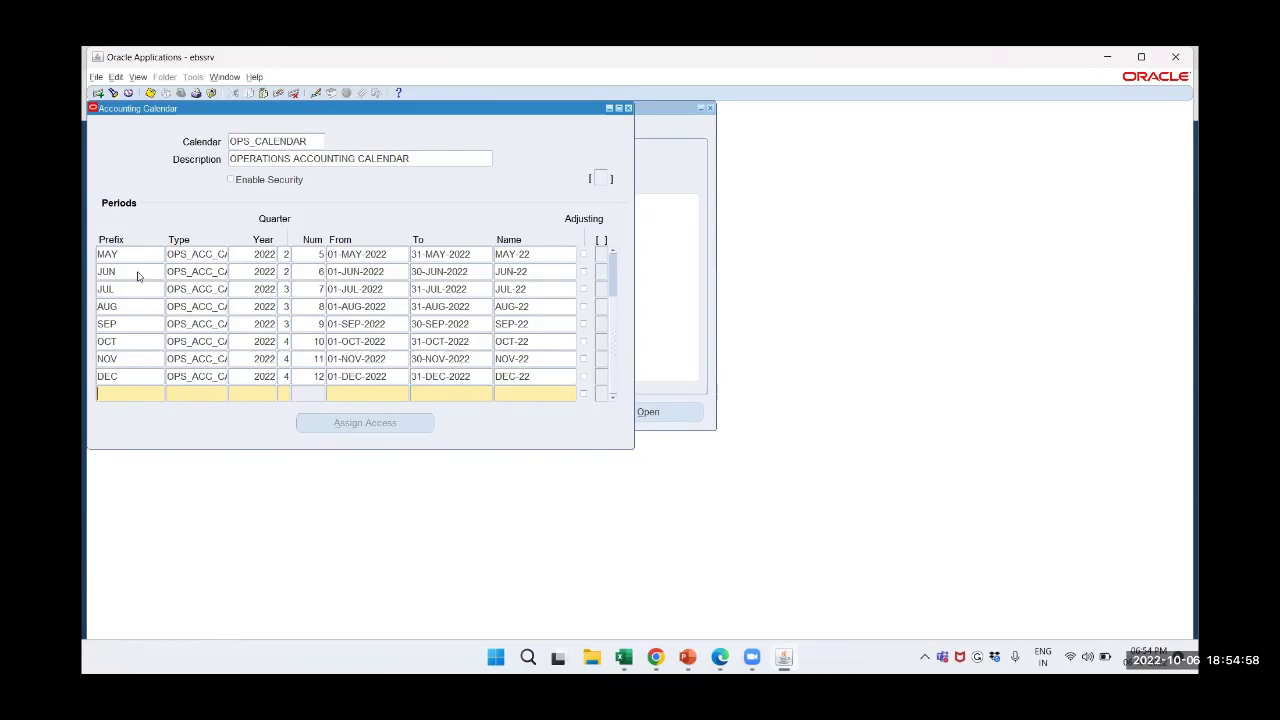
Enter prefix ADJ_PERIOD, type OPS_ACC_CAL, year 2022, quarter 4, number 13
type("ADJ")
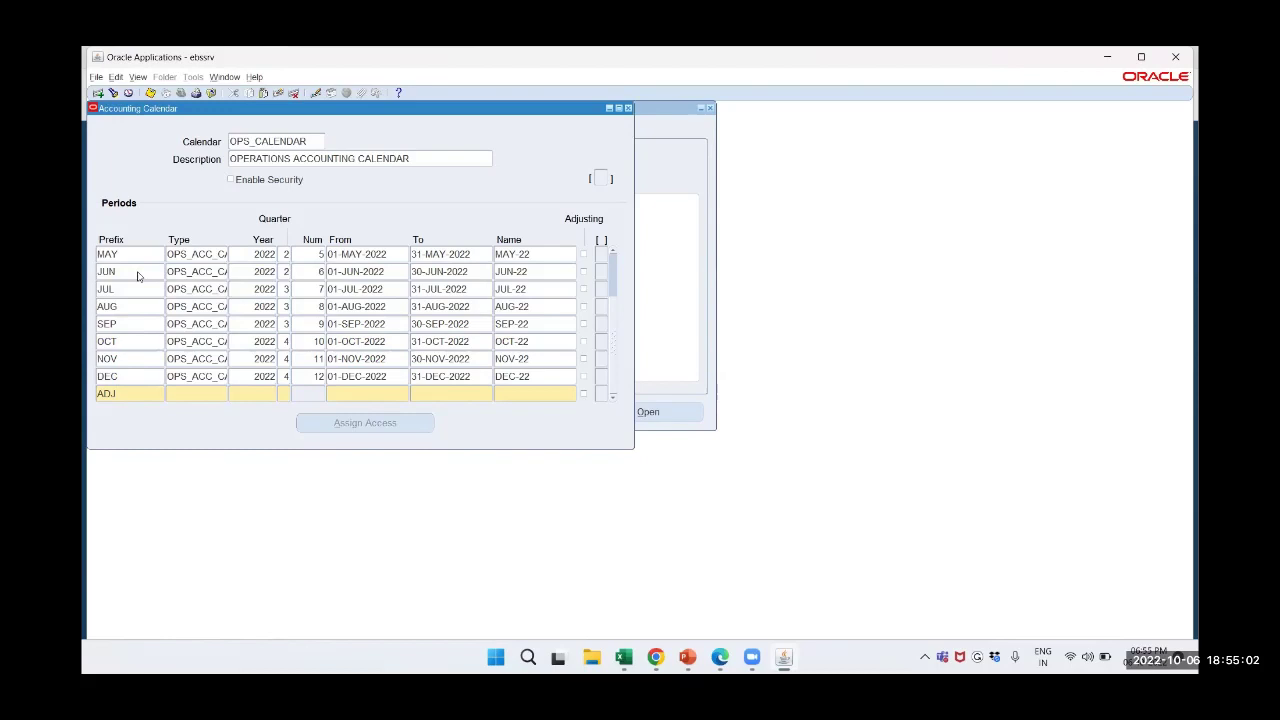
type("_PERIOD")
left_click(137, 272)
type("OPS")
key("Tab")
type("2022")
key("Tab")
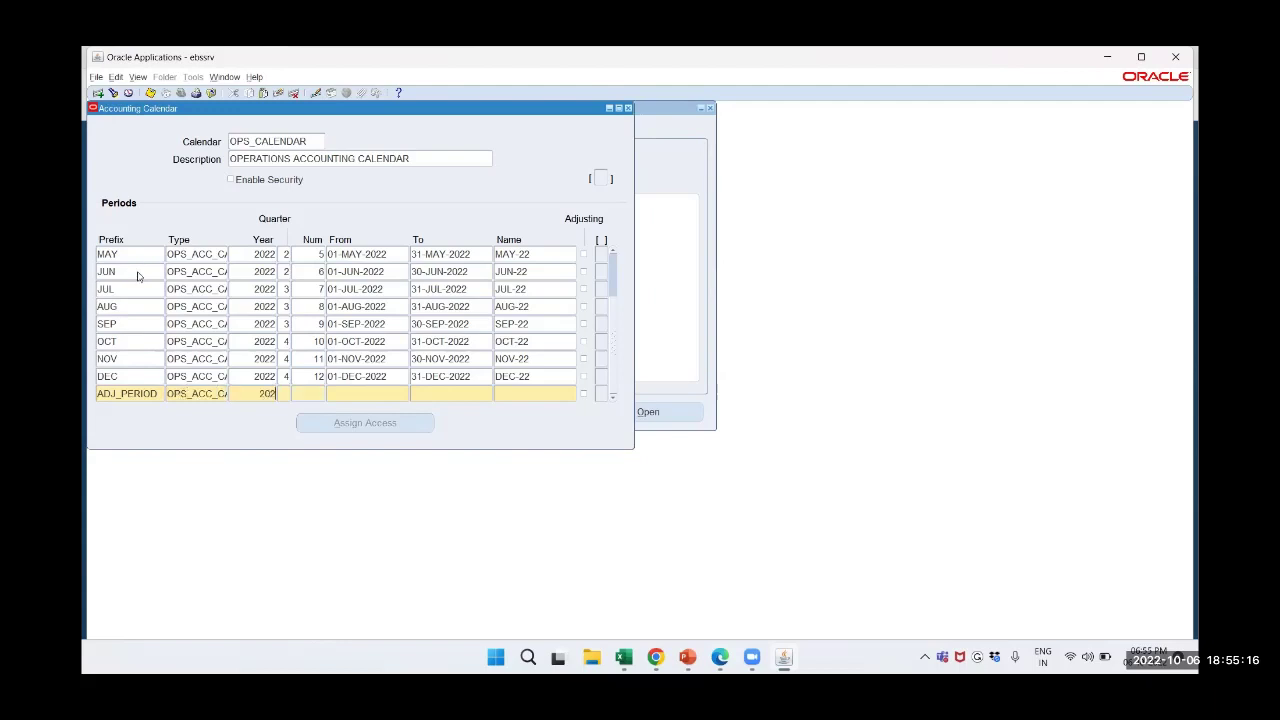
type("4")
key("Tab")
type("13")
key("Tab")
Date it 31-DEC-2022 to 31-DEC-2022 and tick the Adjusting checkbox
type("31-DEC-2022")
key("Tab")
type("31-")
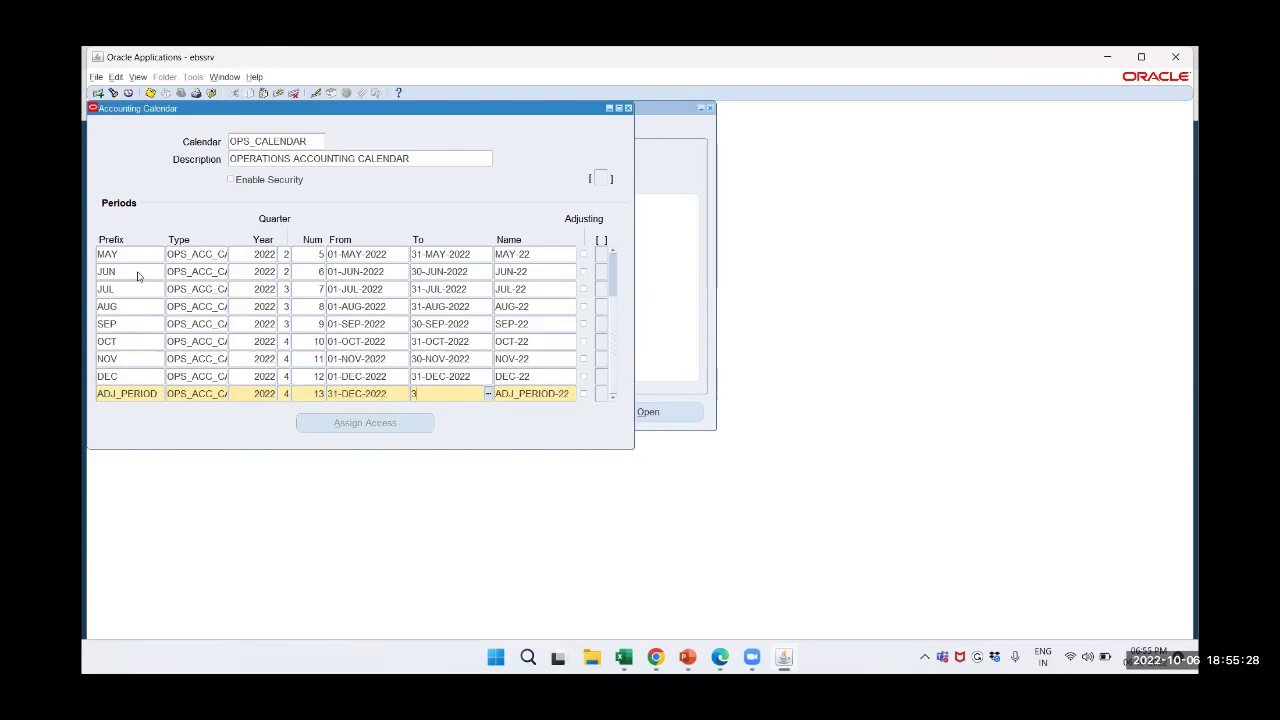
type("DEC-2022")
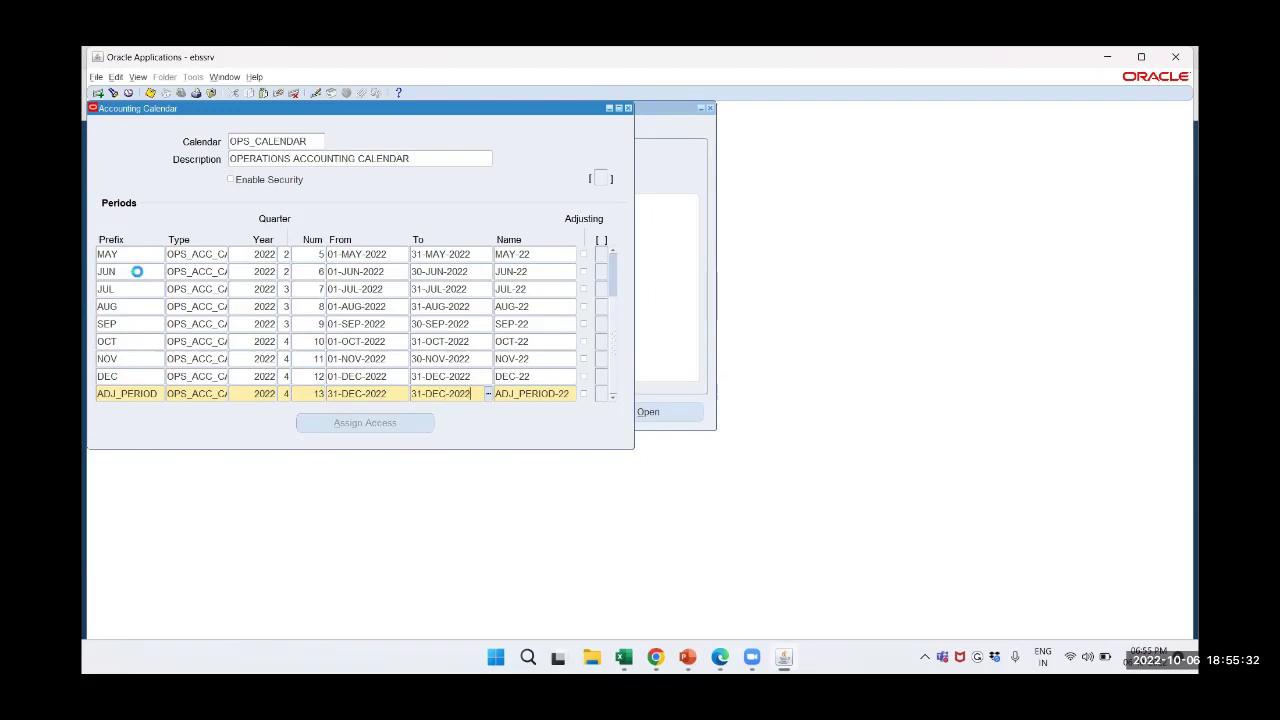
key("Tab")
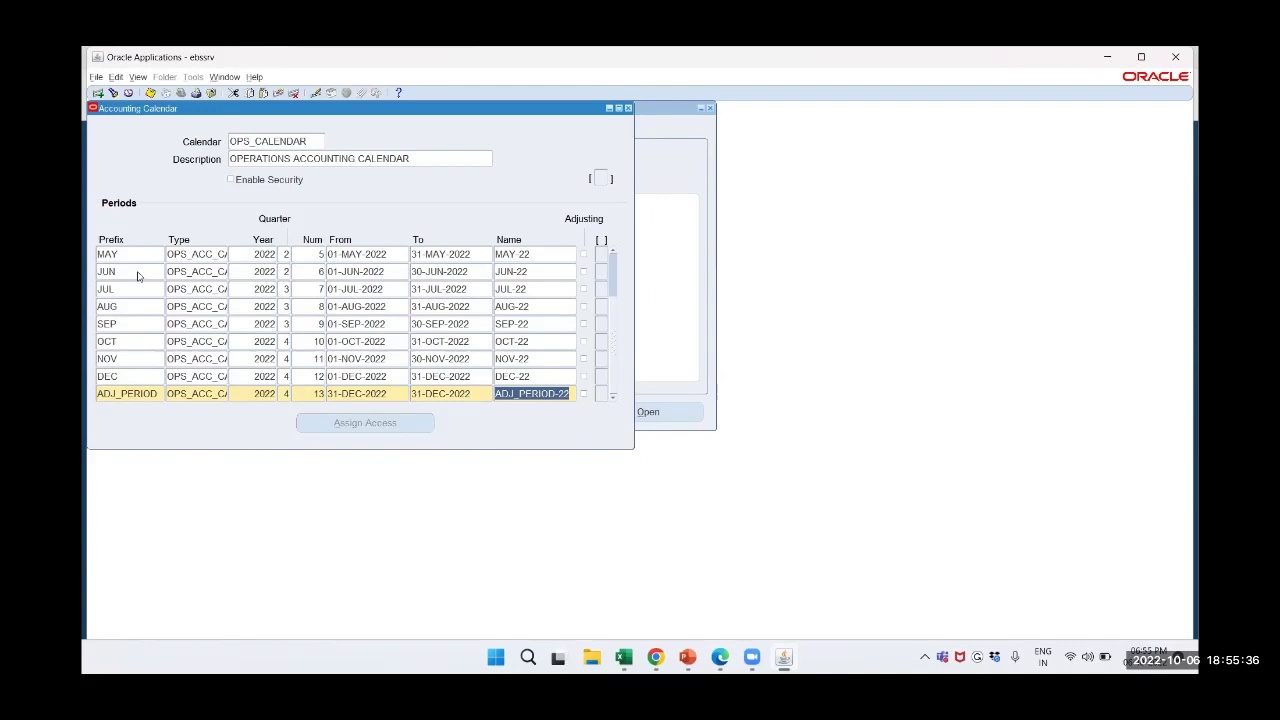
key("Tab")
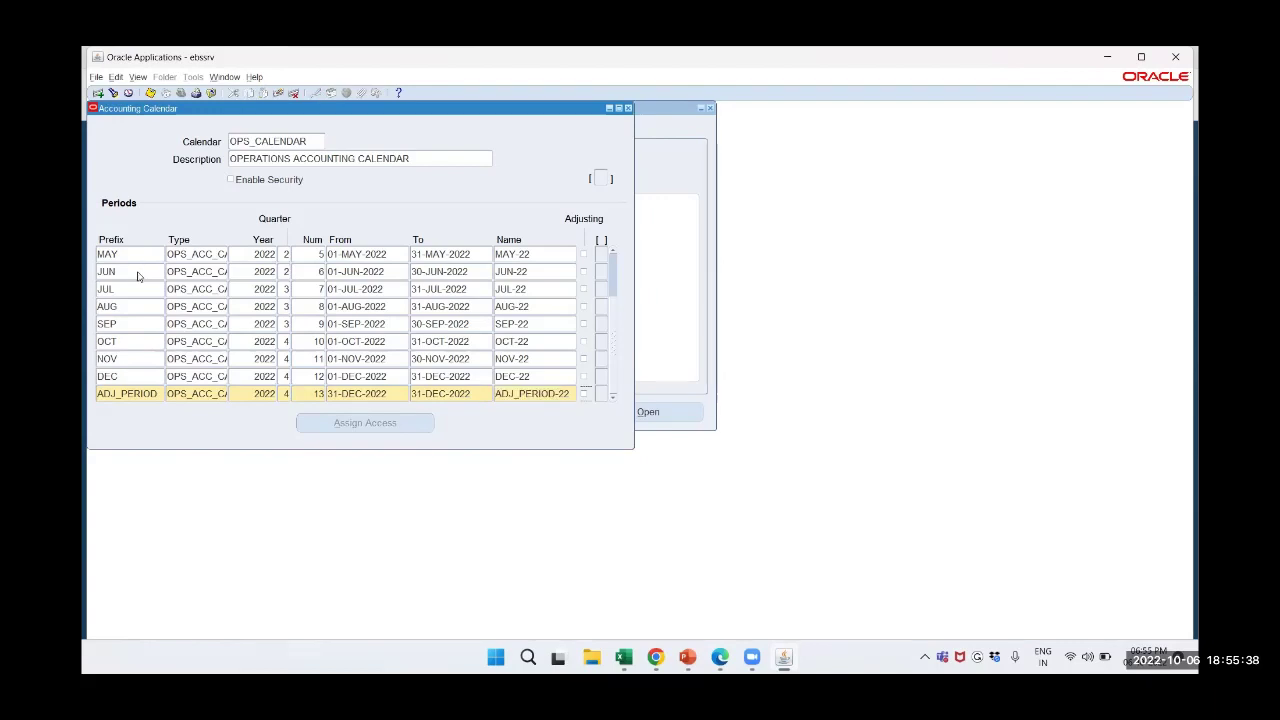
left_click(583, 394)
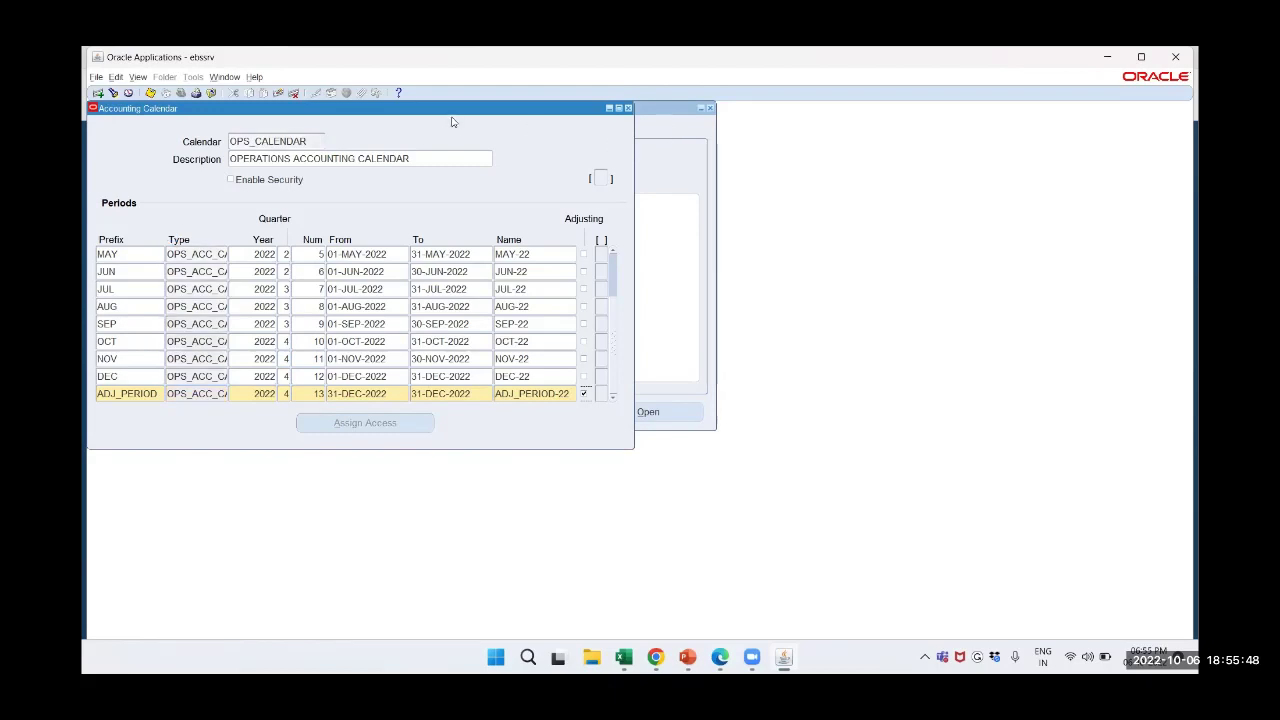
Submit calendar validation for the current OPS_CALENDAR only and acknowledge the request notice
left_click_drag(451, 110, 531, 236)
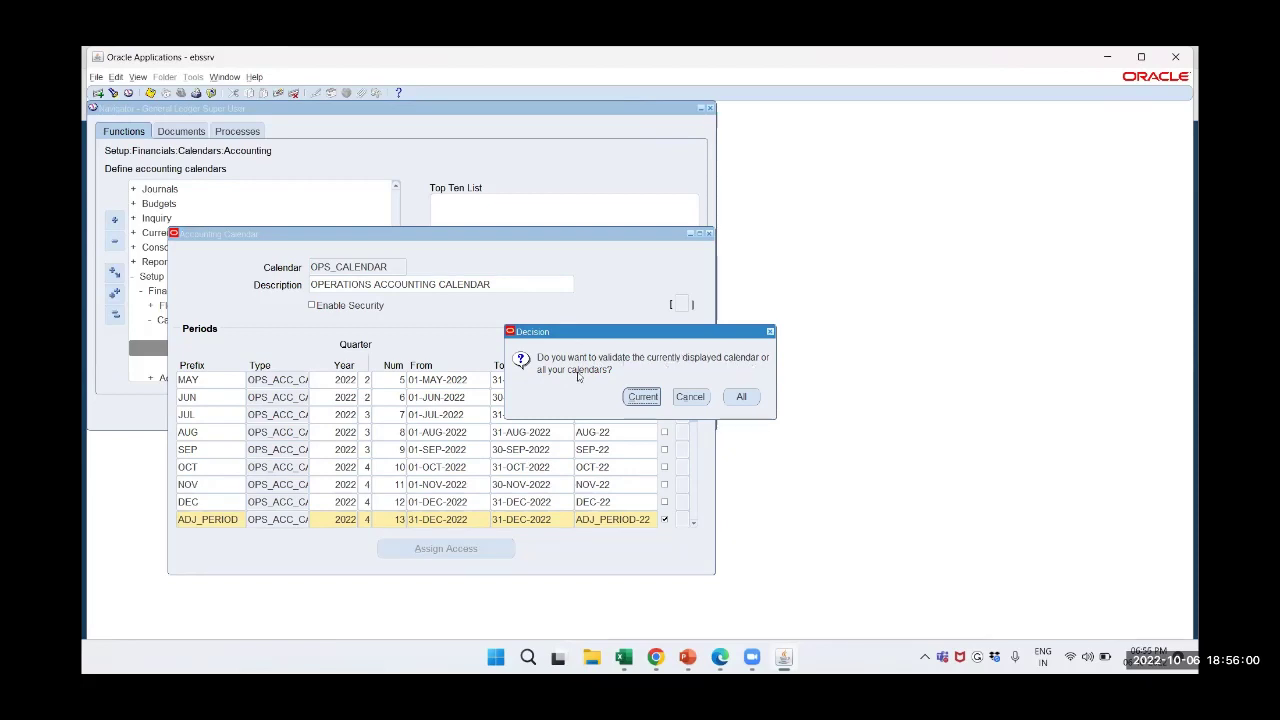
left_click(643, 398)
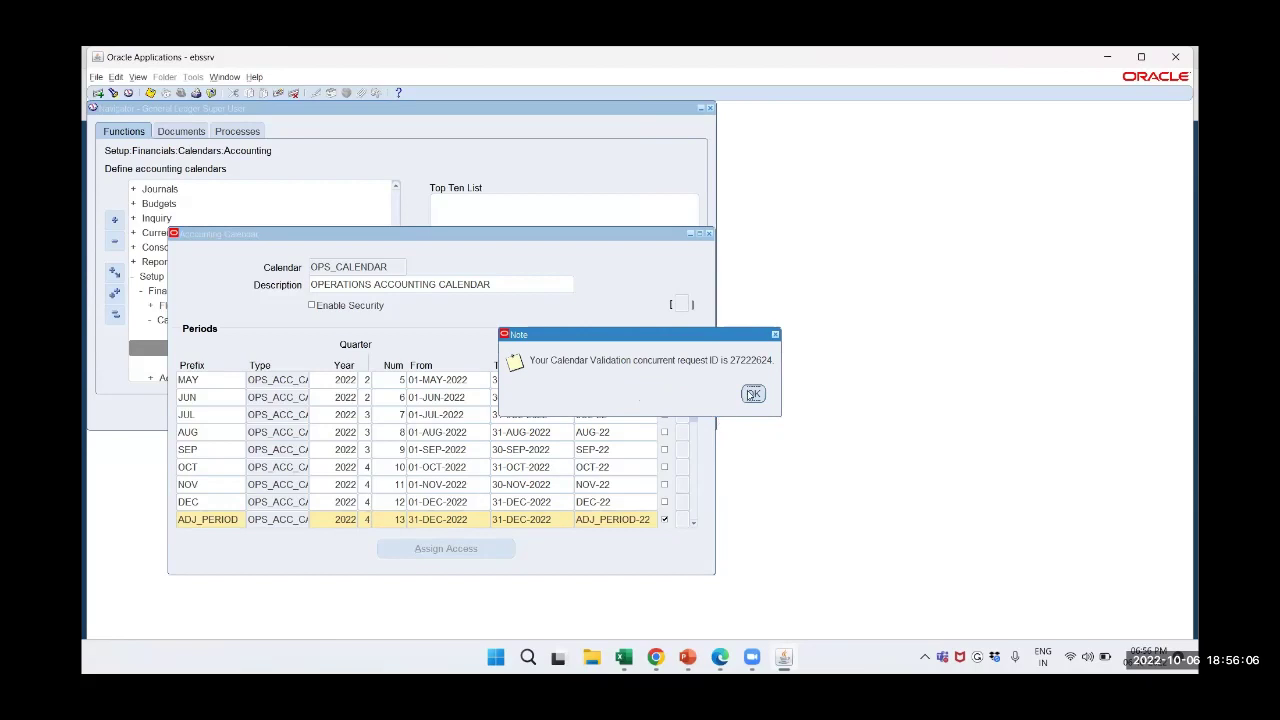
left_click(750, 394)
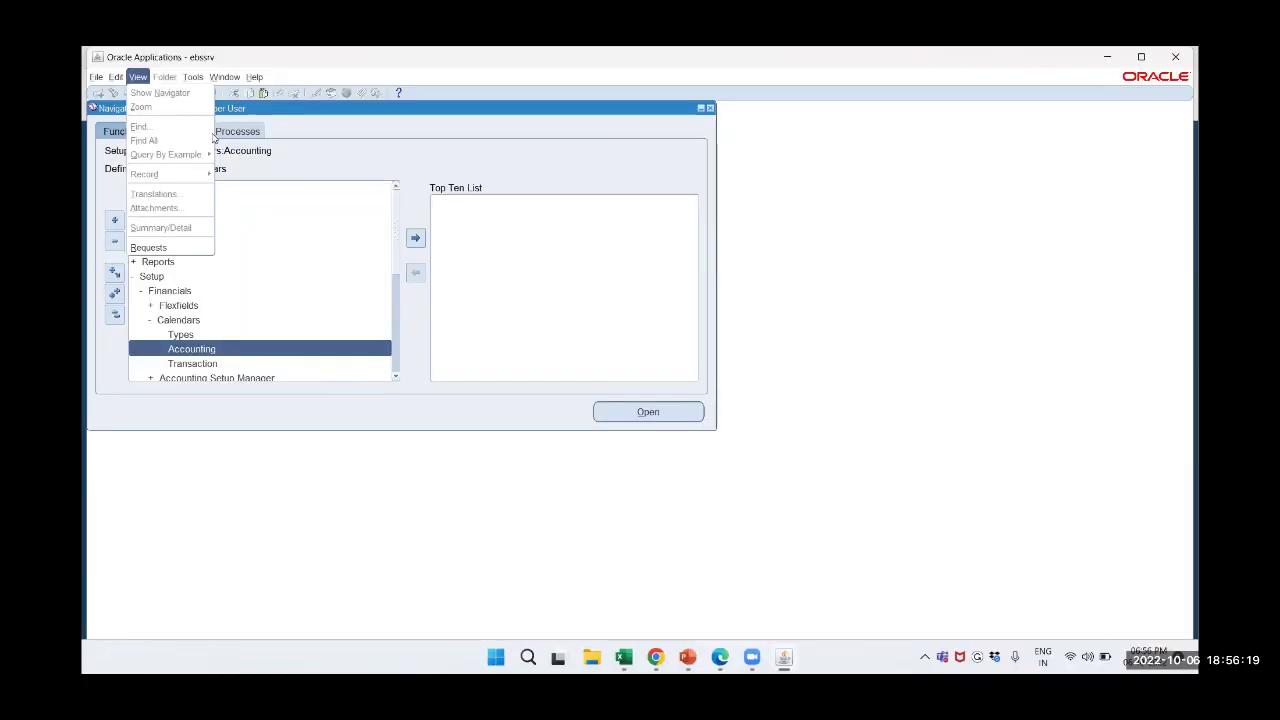
Find all my requests and open the OPS_CALENDAR Calendar Validation request's output report
left_click(167, 247)
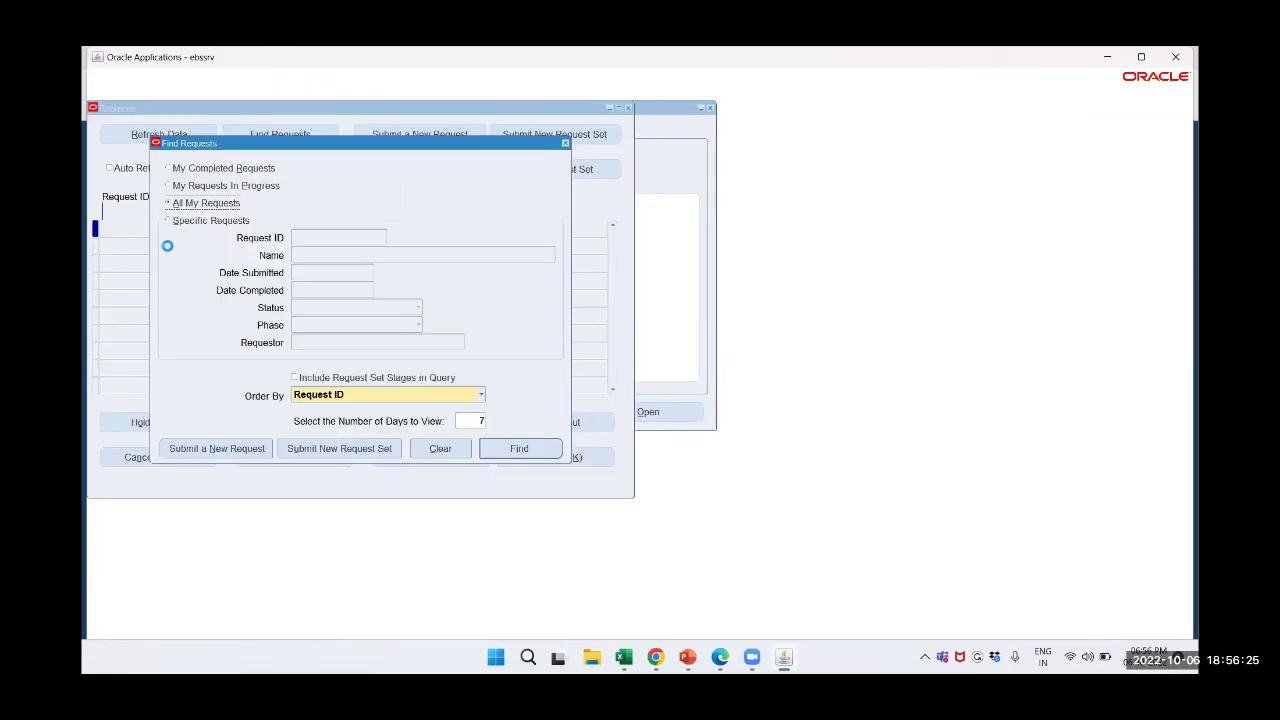
left_click(522, 450)
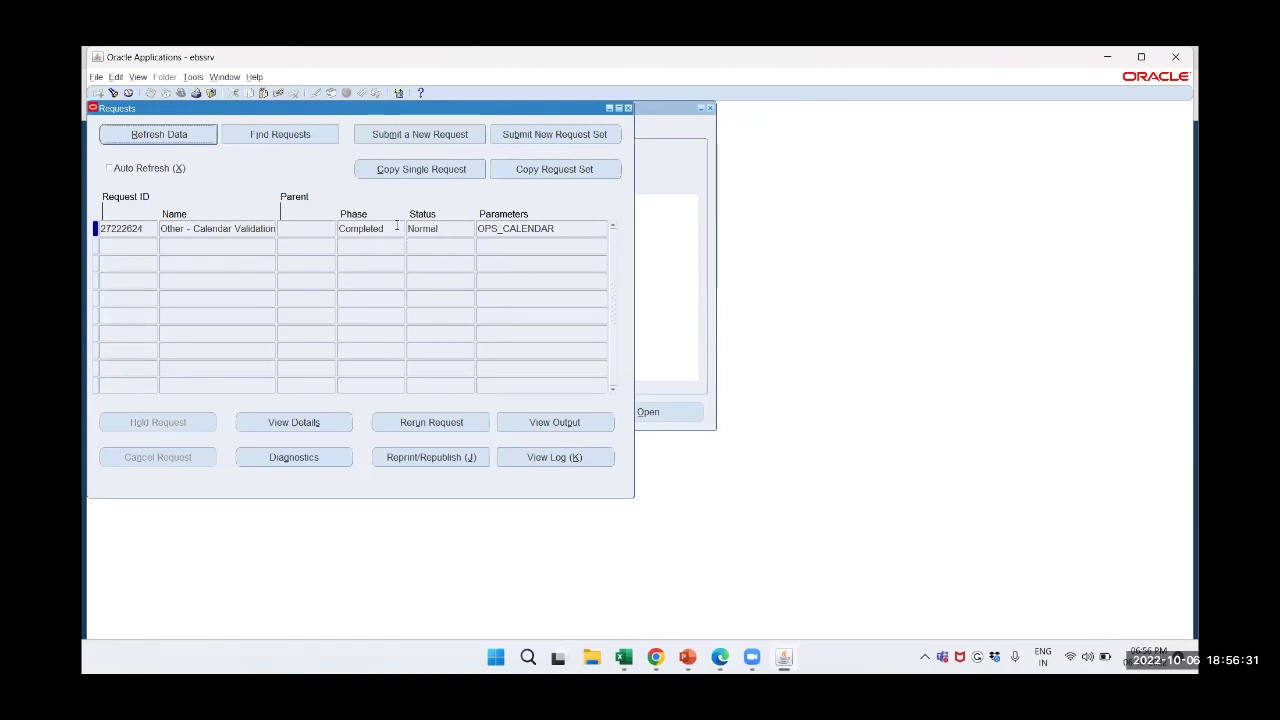
left_click(555, 421)
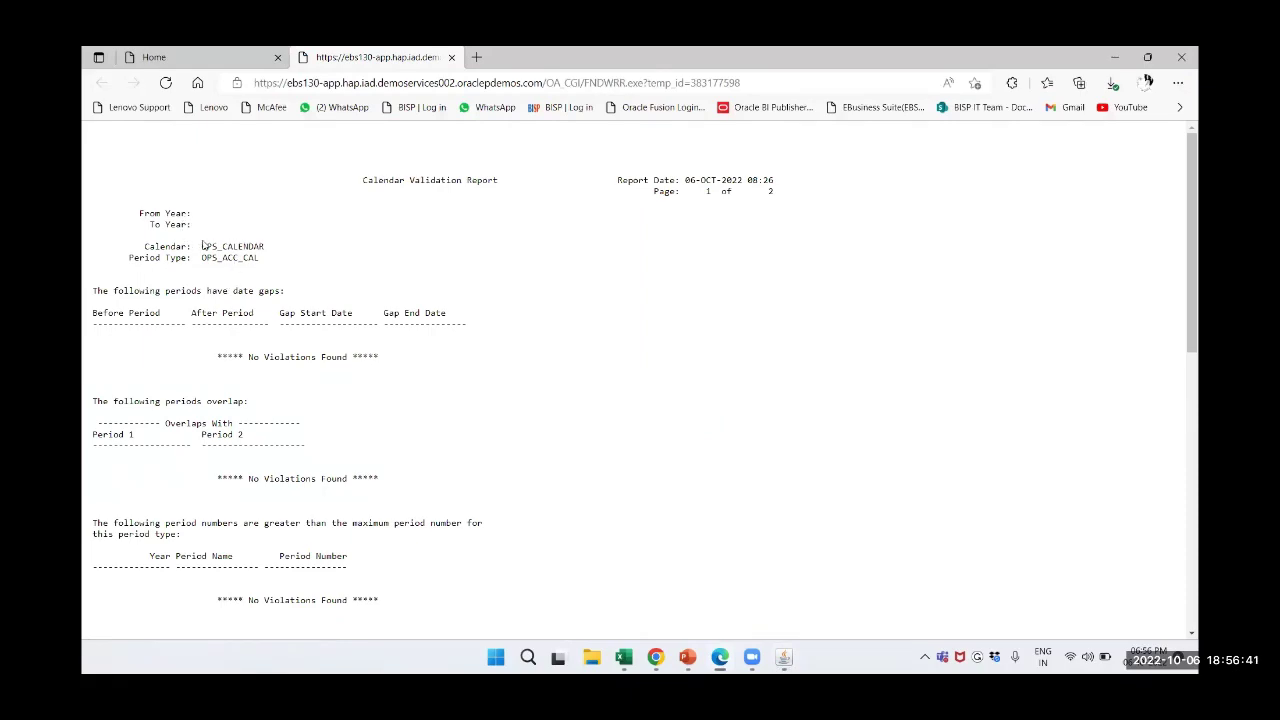
Review the Calendar Validation Report confirming No Violations Found, then close its browser tab
scroll(242, 312, "down", 1)
scroll(242, 312, "down", 6)
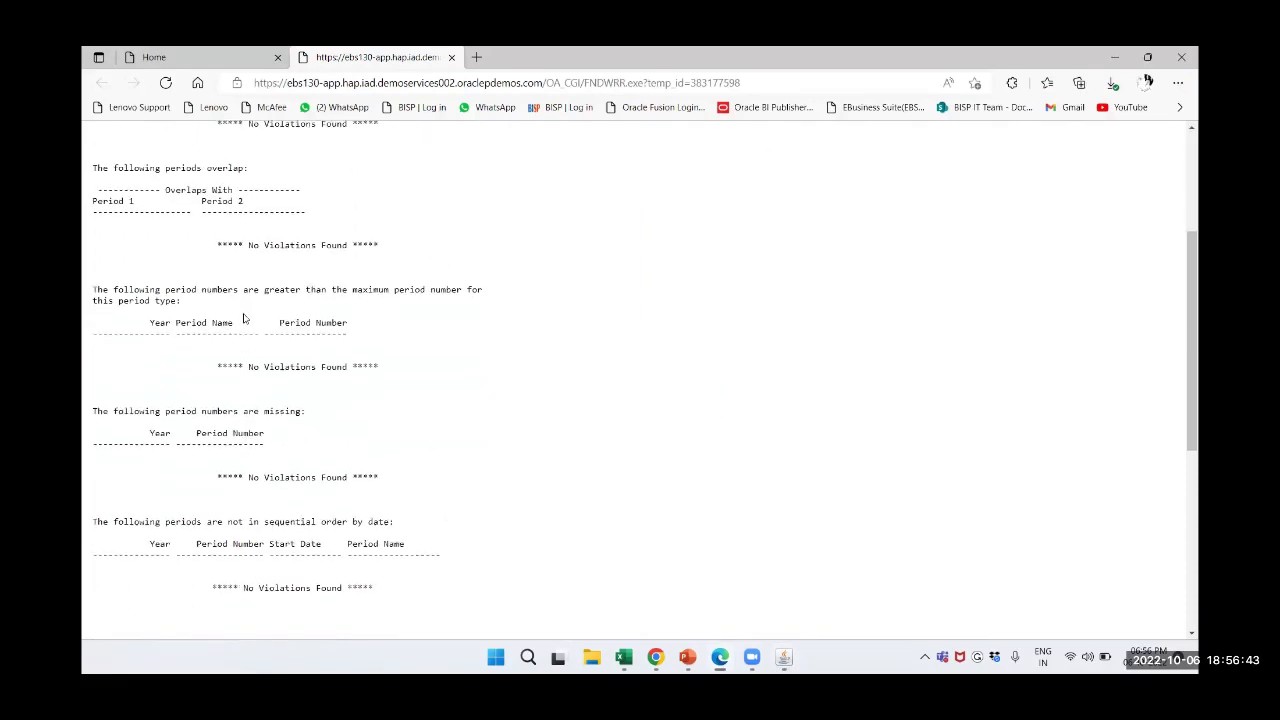
scroll(242, 318, "down", 1)
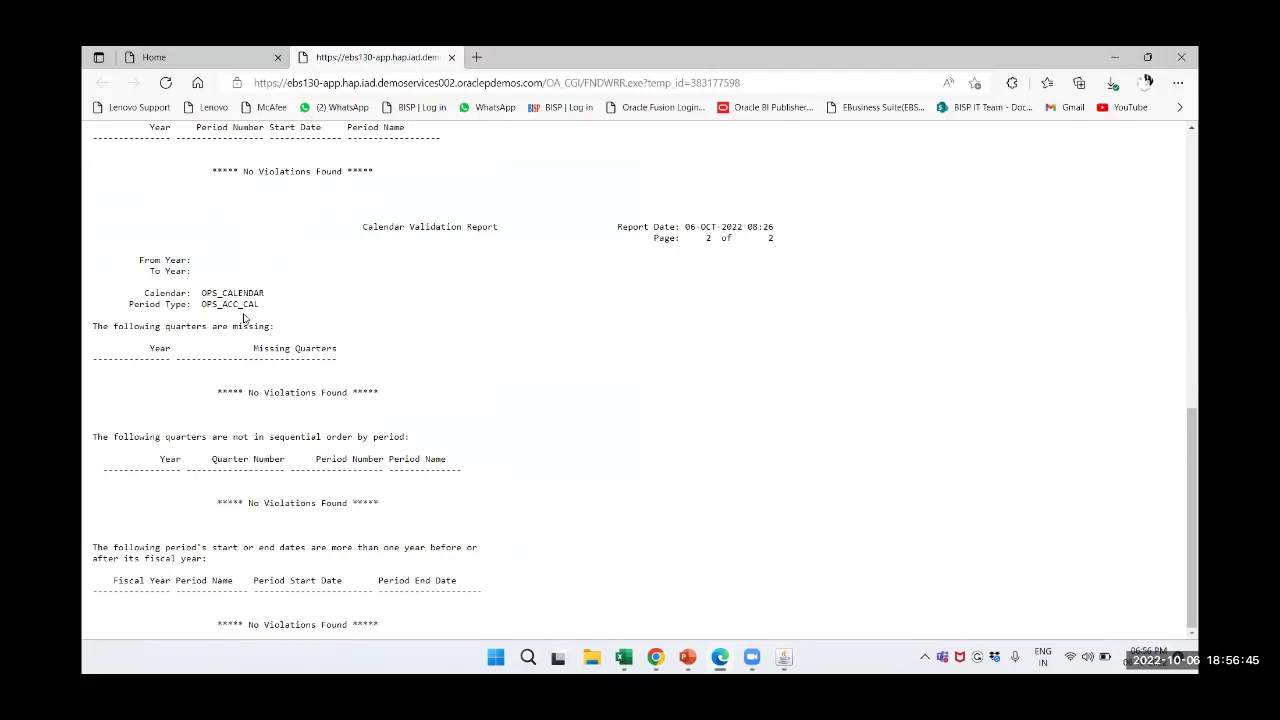
scroll(242, 318, "up", 9)
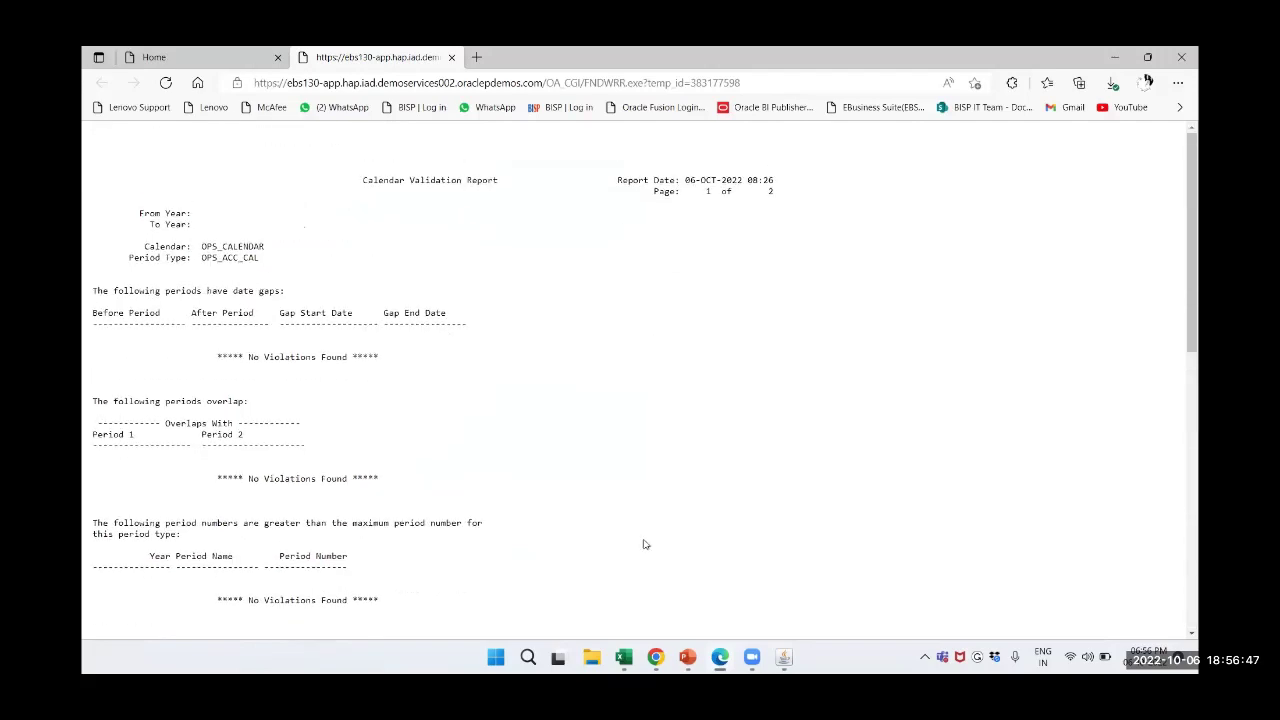
left_click(451, 57)
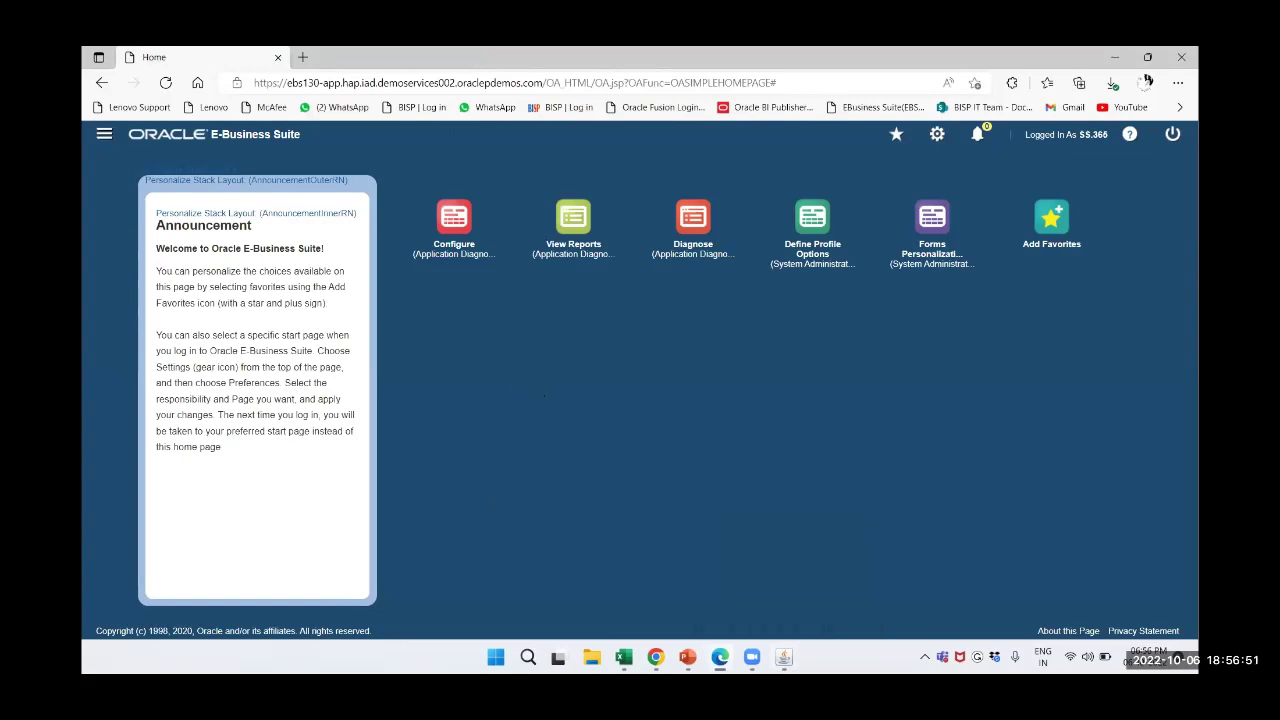
Return to the Oracle Applications Requests form showing the completed validation request
left_click(784, 656)
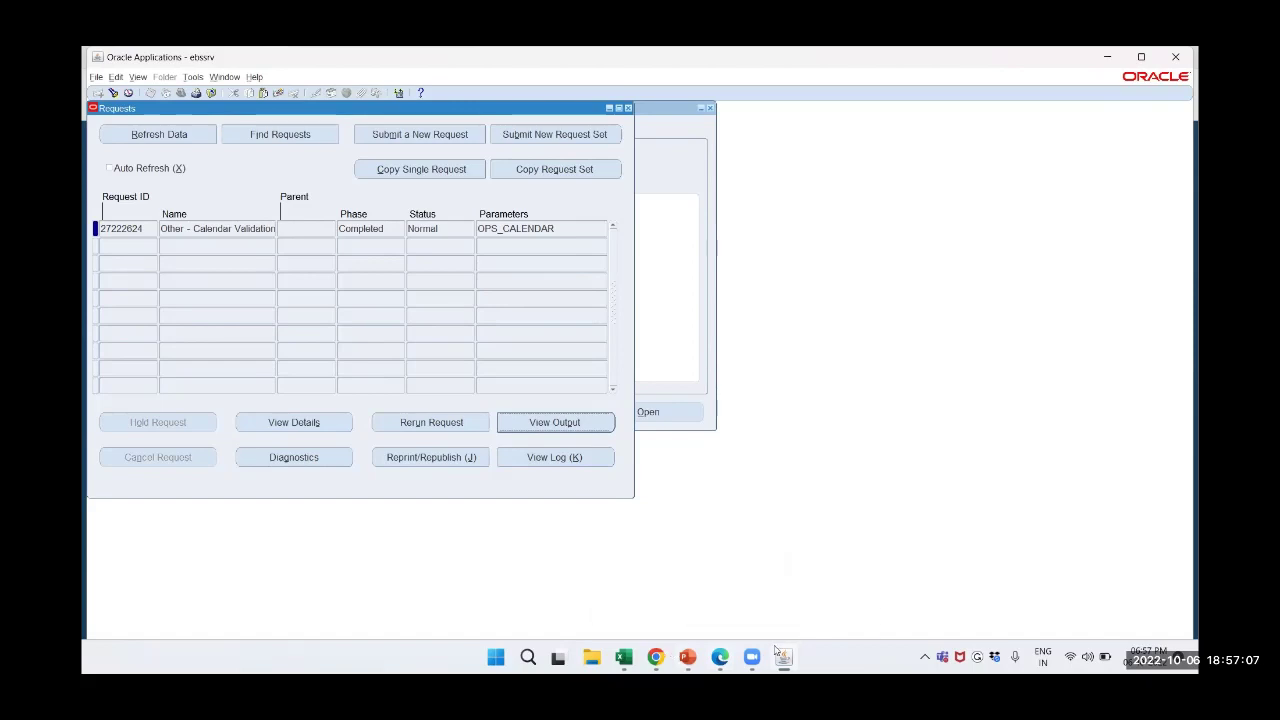
mouse_move(752, 656)
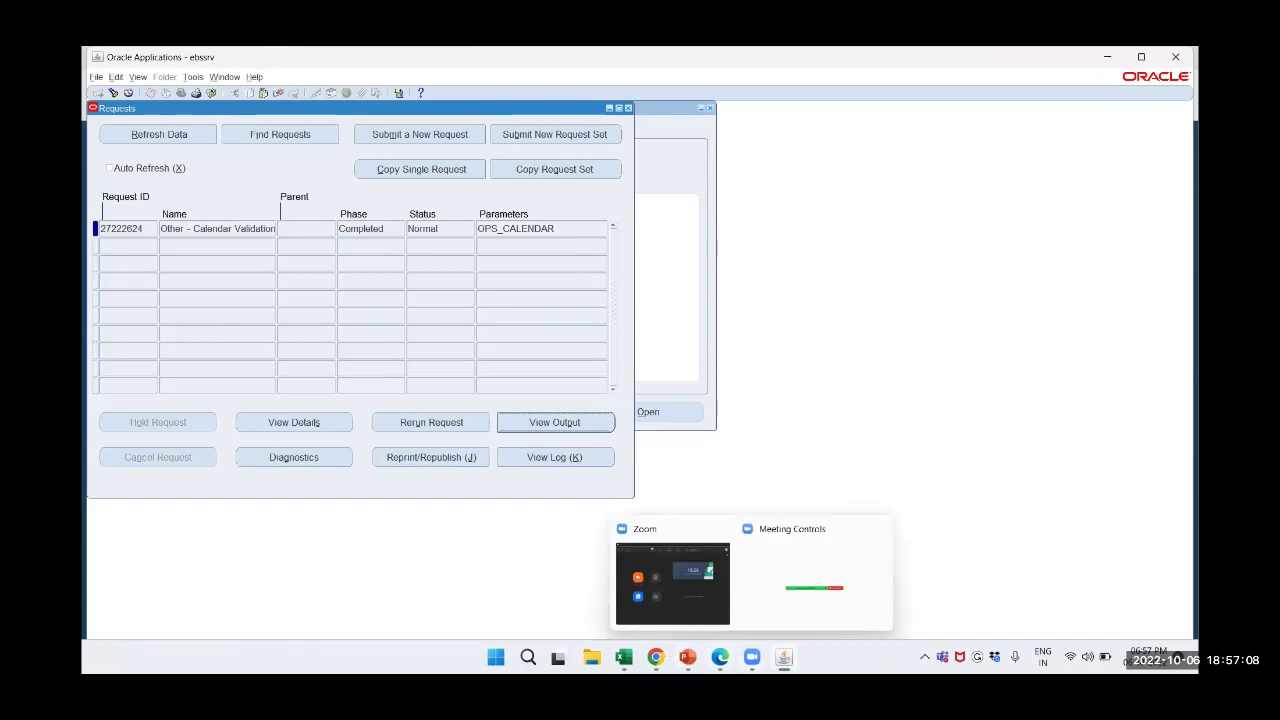
left_click(719, 582)
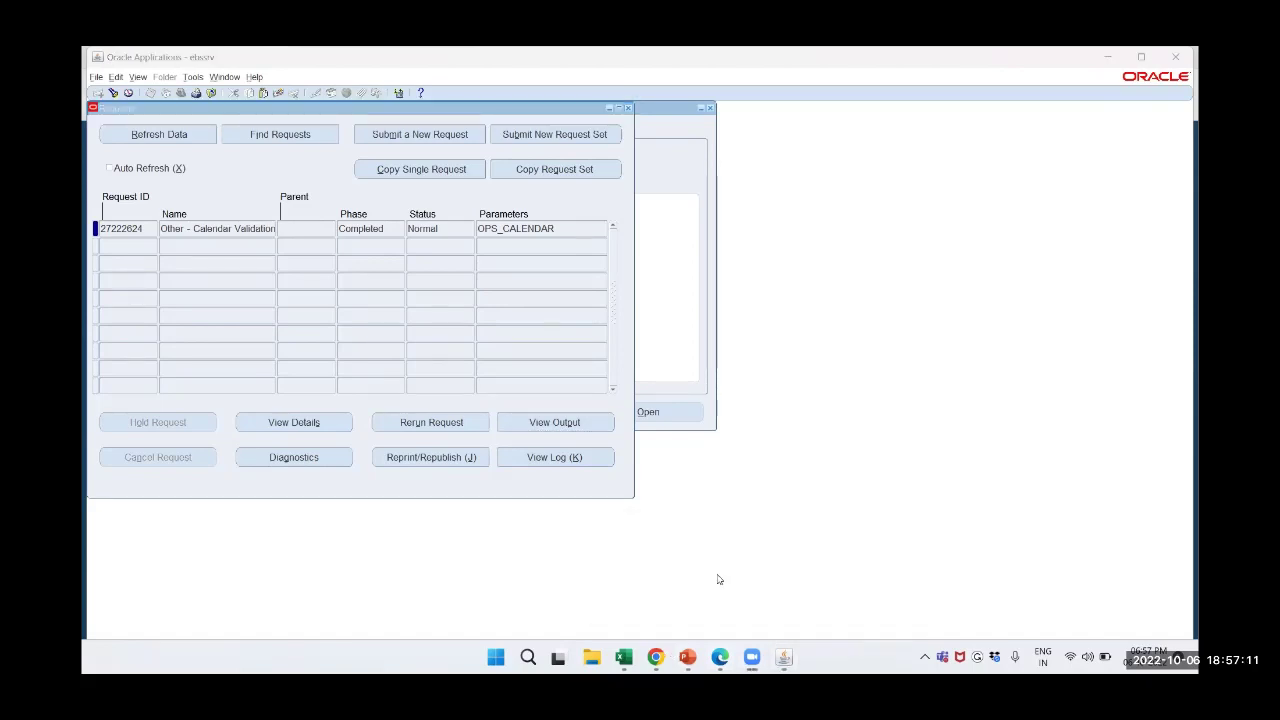